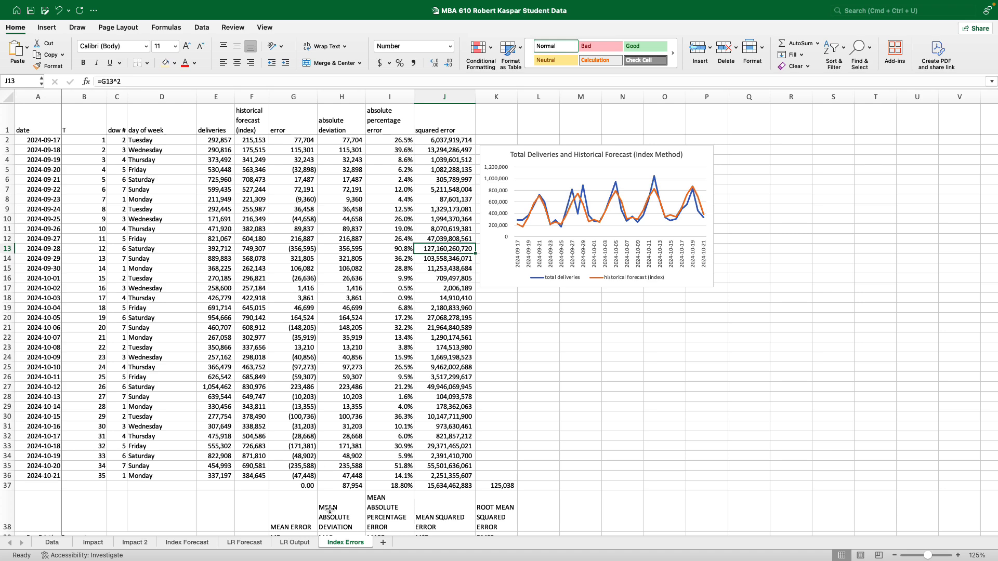
Create a copy of the LR Forecast sheet and place it at the end of the workbook
click(244, 543)
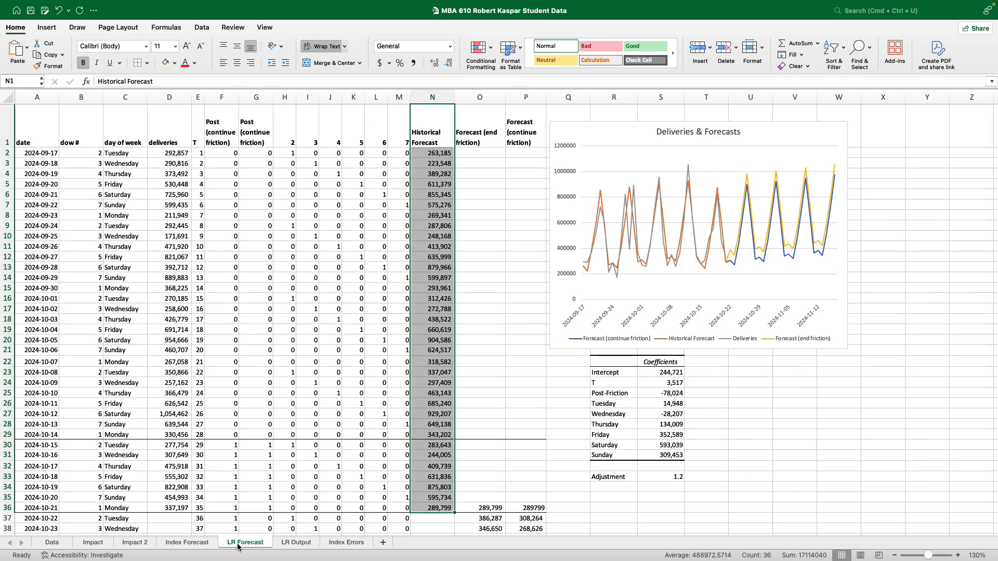
right_click(237, 546)
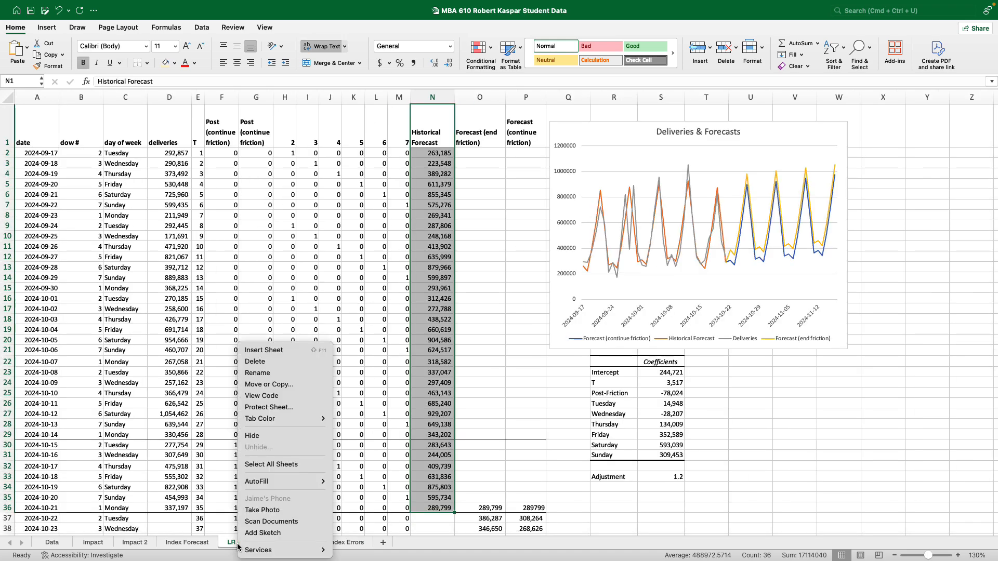
click(274, 385)
scroll(256, 415, down, 1)
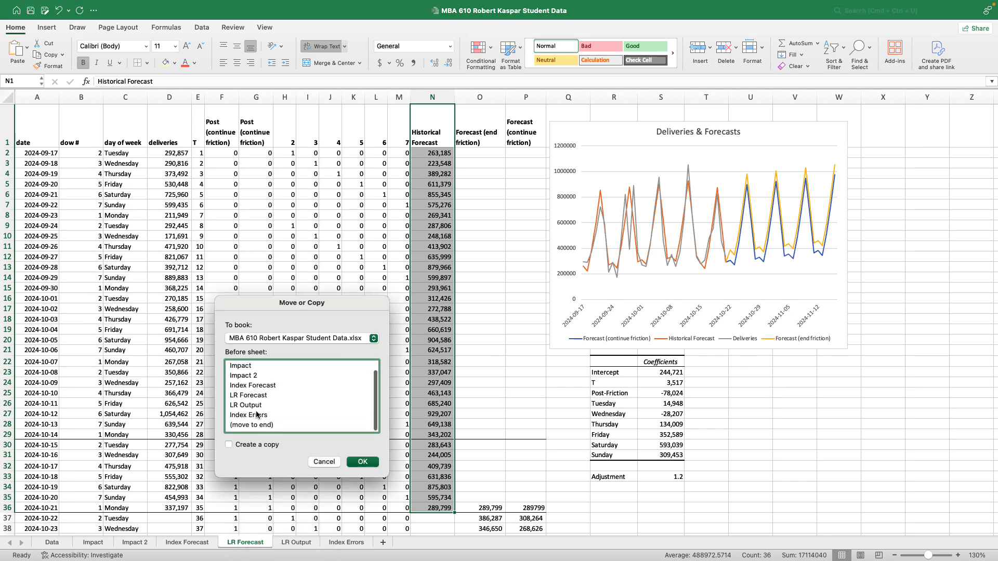
click(229, 445)
click(249, 427)
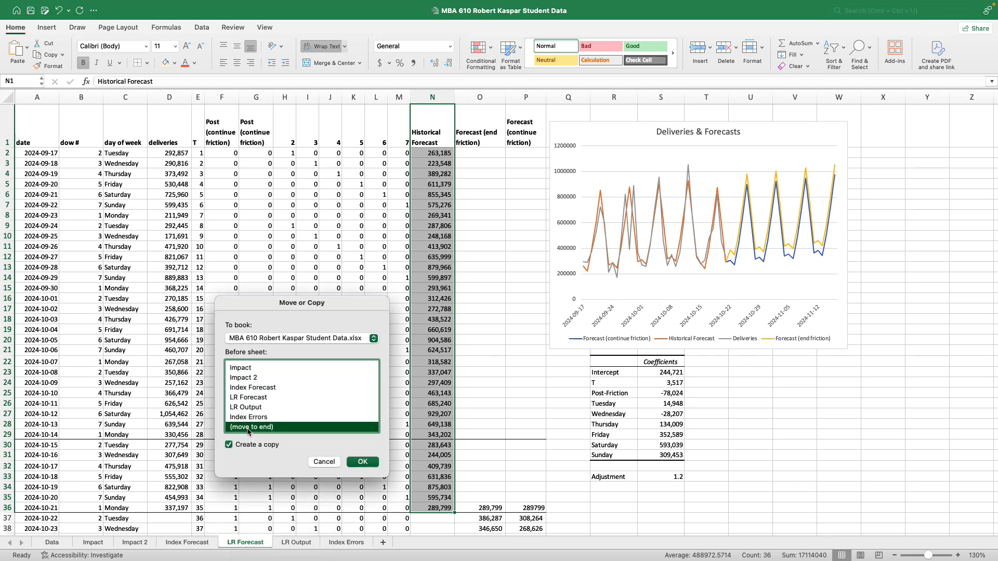
click(371, 468)
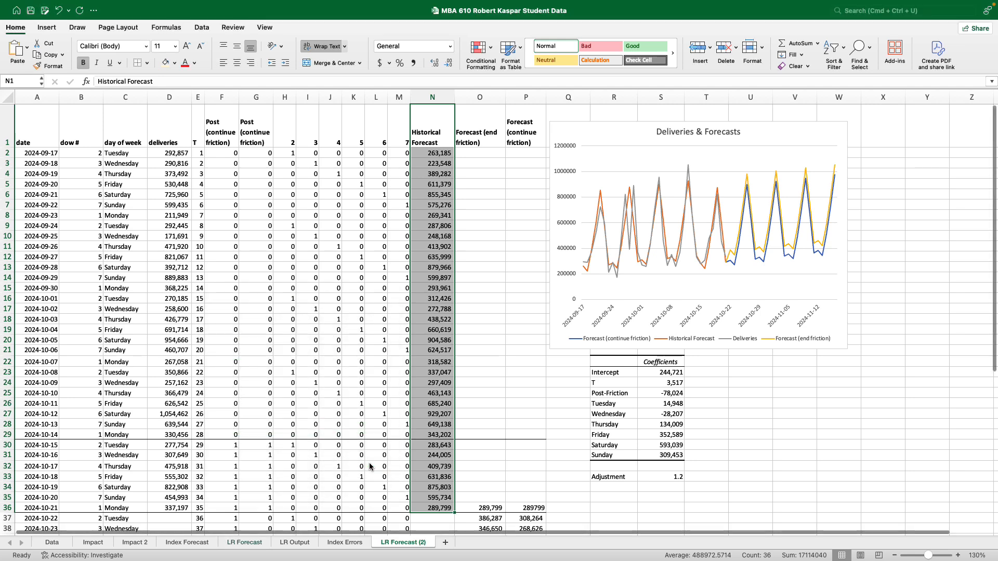
Rename the copied LR Forecast (2) sheet as LR Errors
double_click(397, 542)
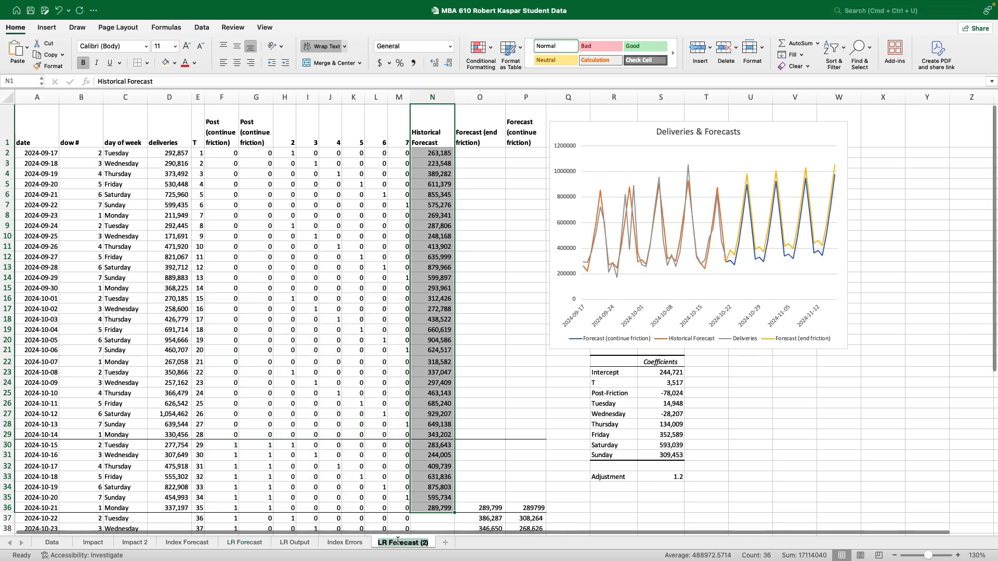
text(L)
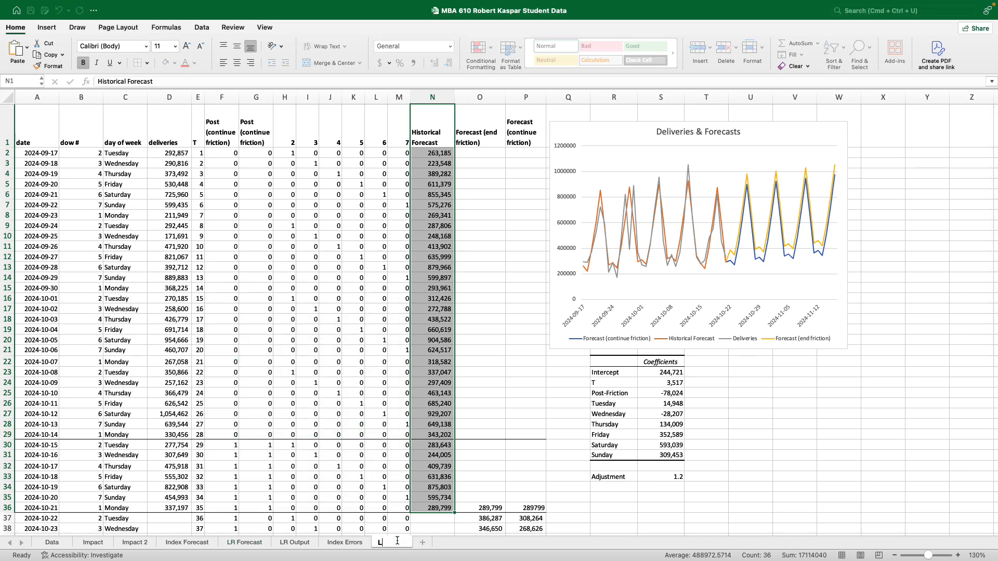
text(ERrs)
key(Return)
Check columns A to F of the Index Errors sheet and delete the Deliveries & Forecasts chart from the LR Errors sheet
click(340, 542)
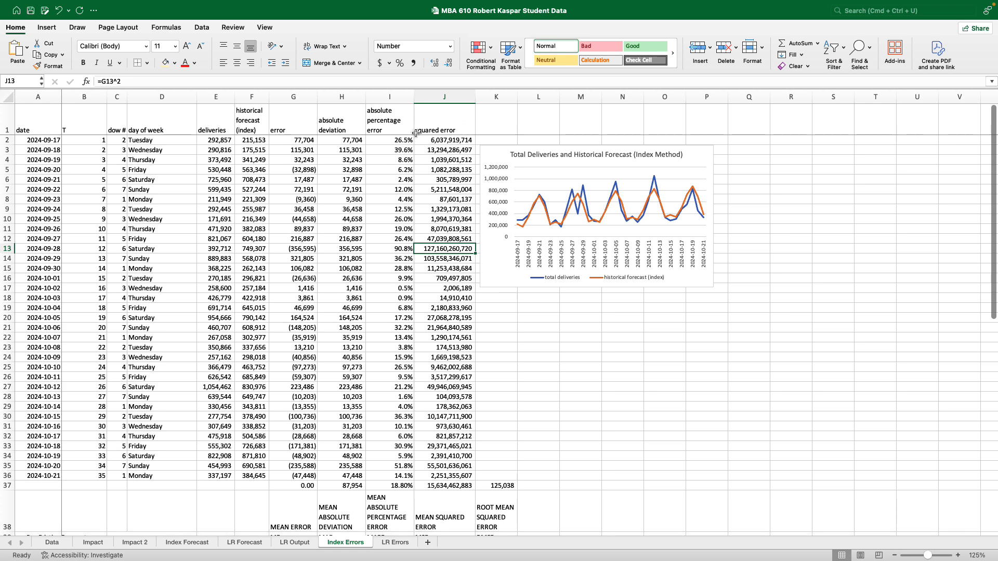
drag(28, 97, 242, 103)
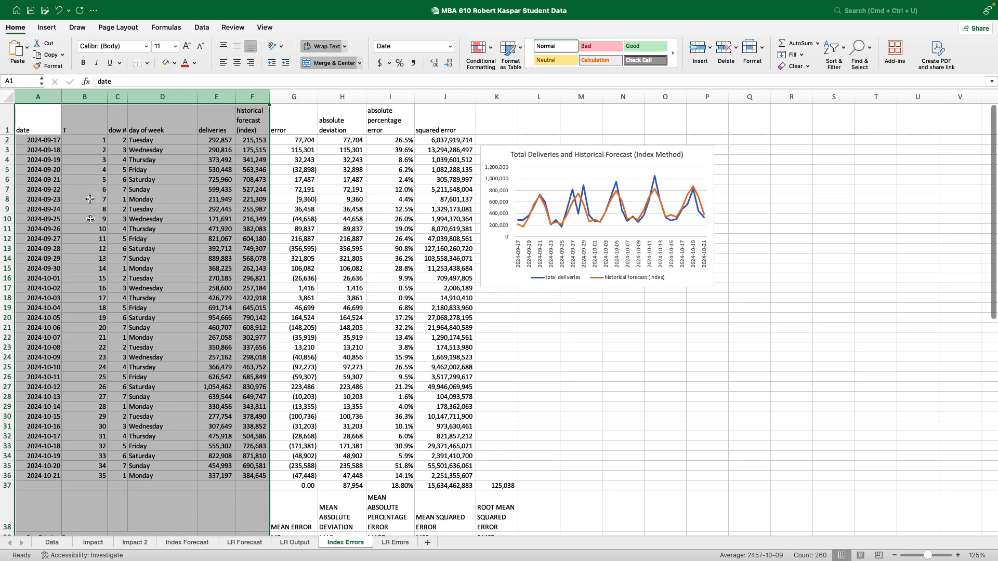
click(78, 142)
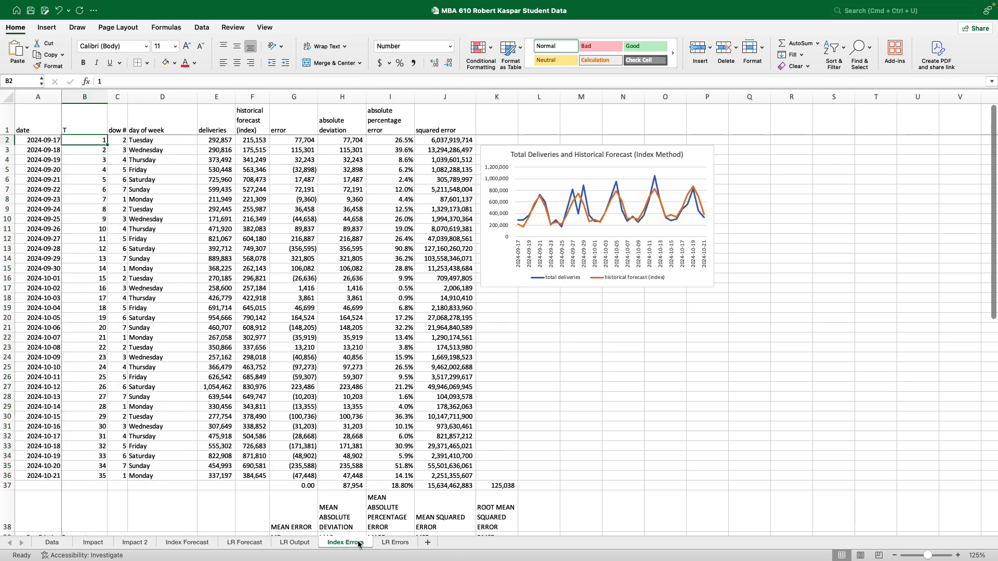
click(395, 542)
click(403, 418)
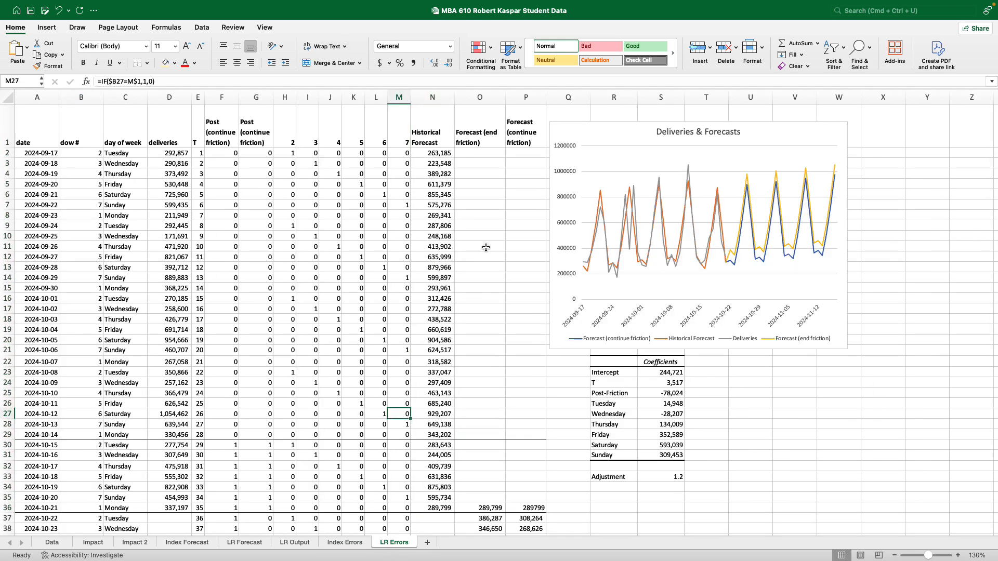
click(580, 133)
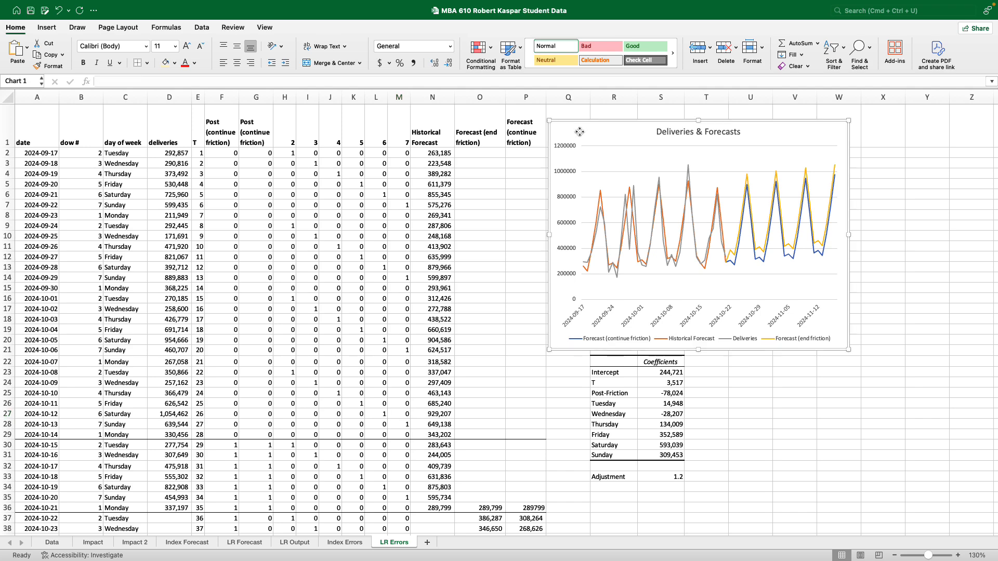
key(Delete)
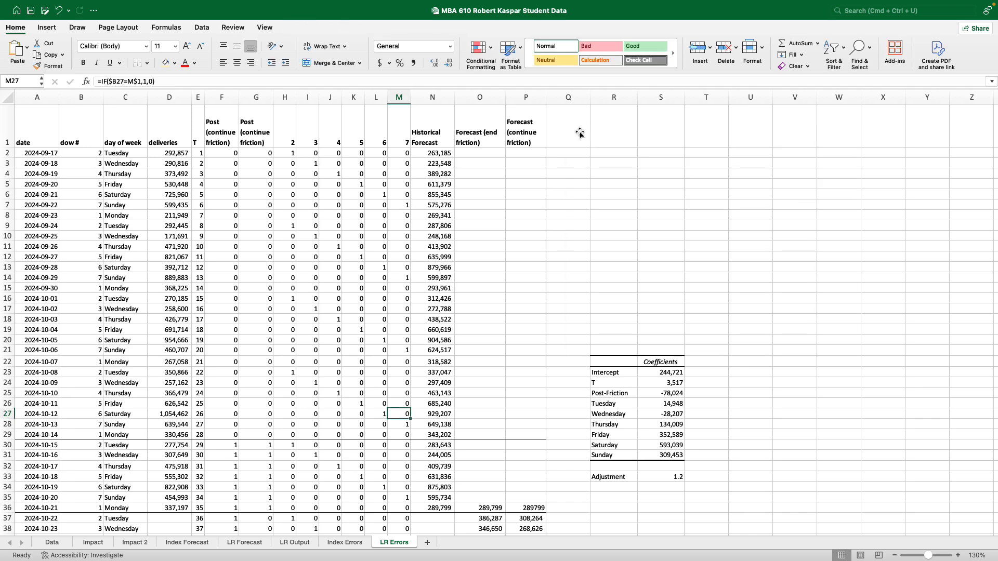
Clear the contents of rows 37 to 62, which hold the dates from 2024-10-22 to 2024-11-16, on LR Errors
scroll(580, 133, down, 5)
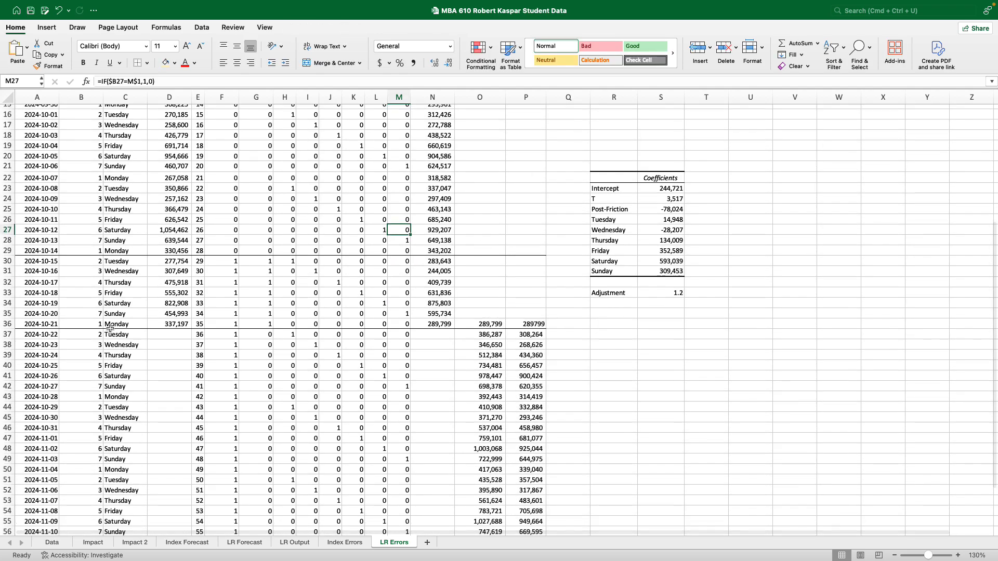
drag(10, 334, 39, 512)
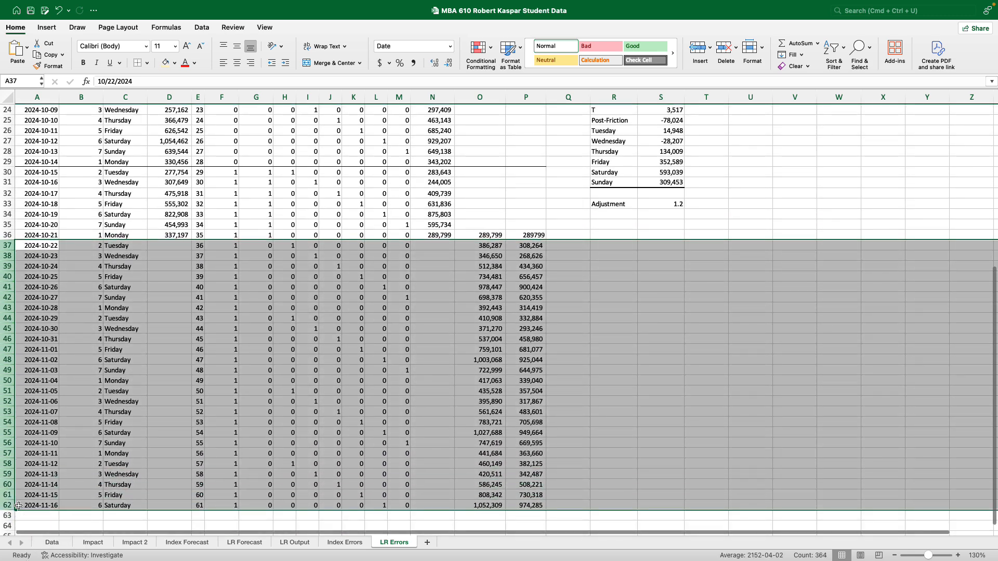
key(Delete)
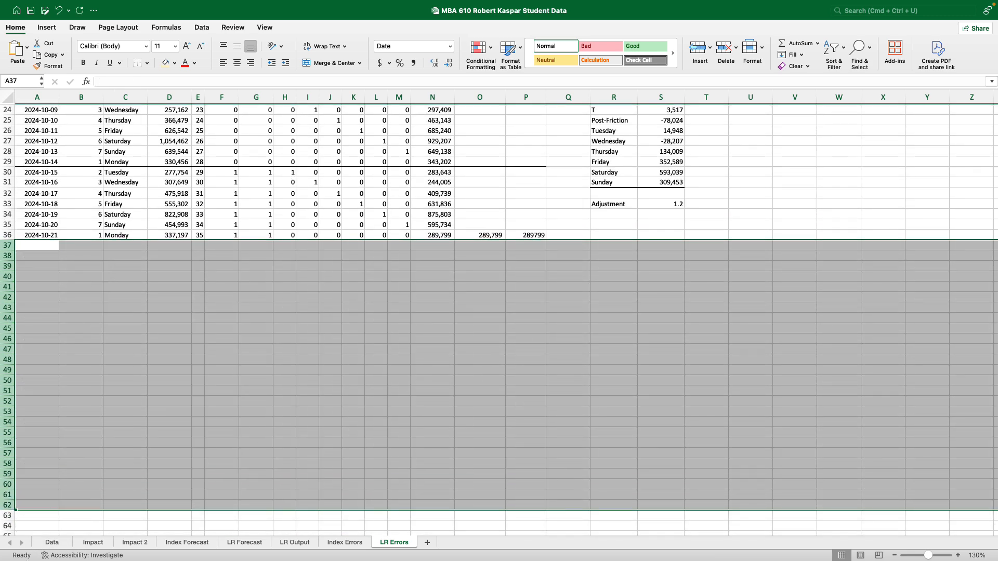
click(223, 358)
scroll(202, 343, up, 10)
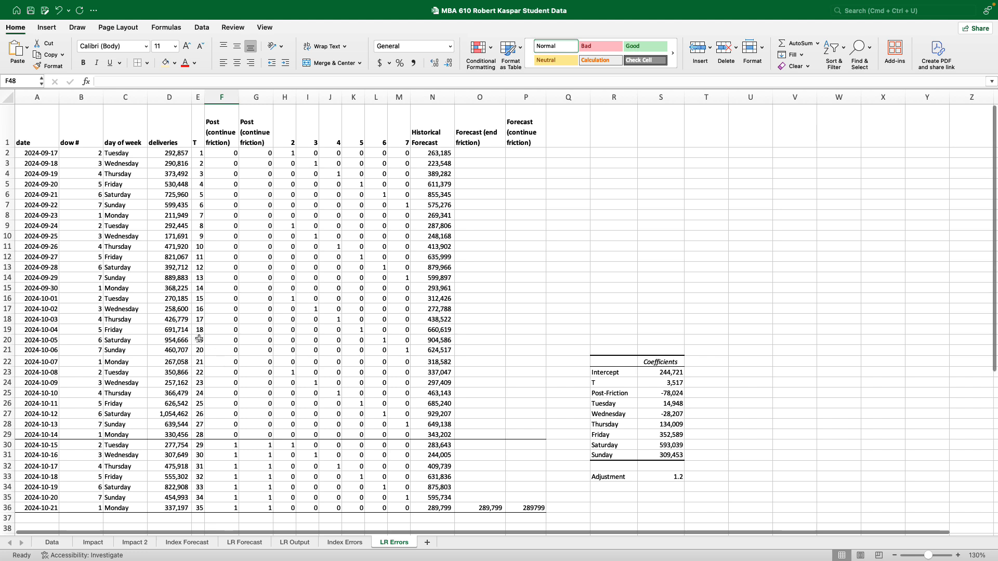
Inspect the Historical Forecast formula in N2 and set the Adjustment value in S33 to 1
click(431, 155)
scroll(430, 155, down, 1)
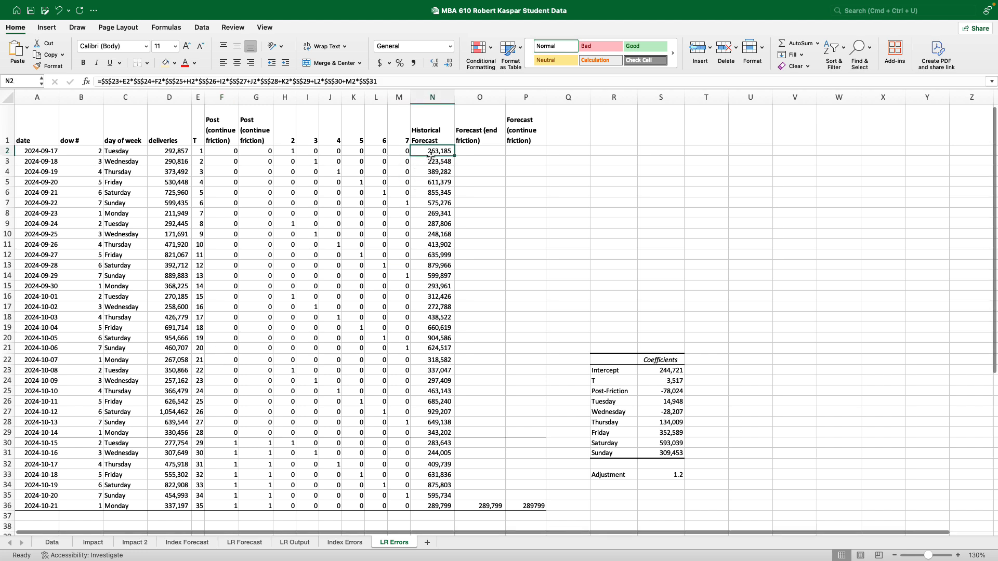
double_click(431, 155)
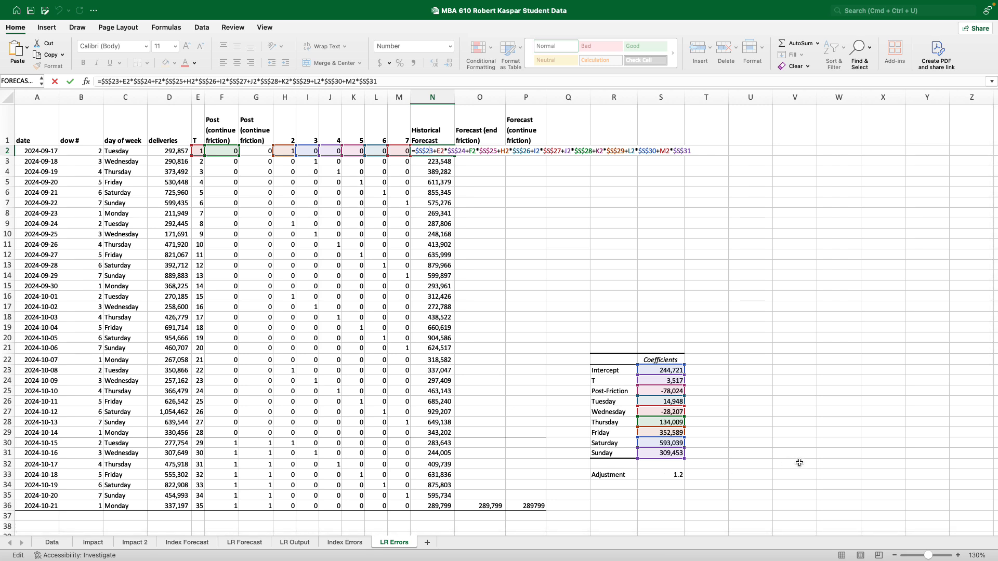
key(Return)
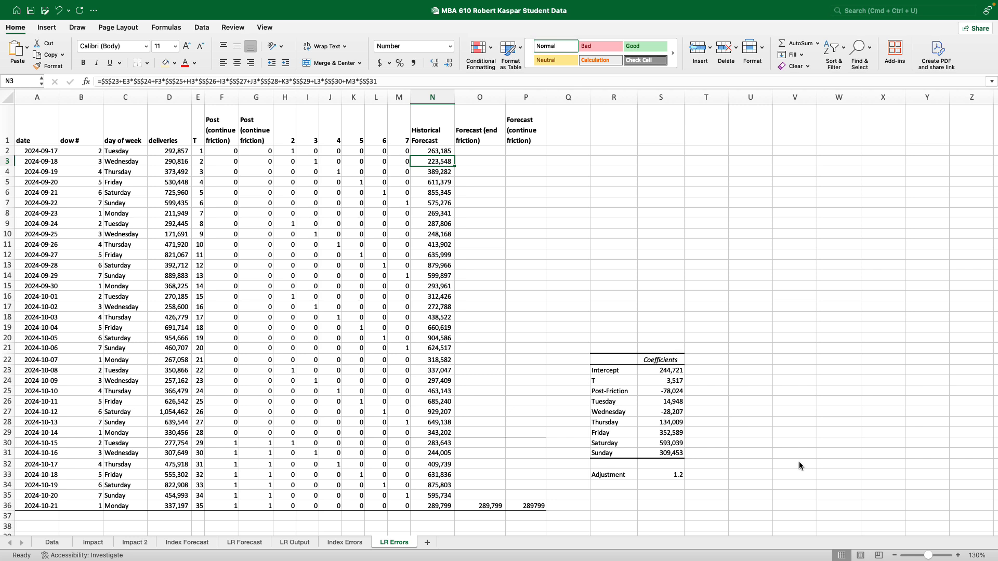
click(676, 474)
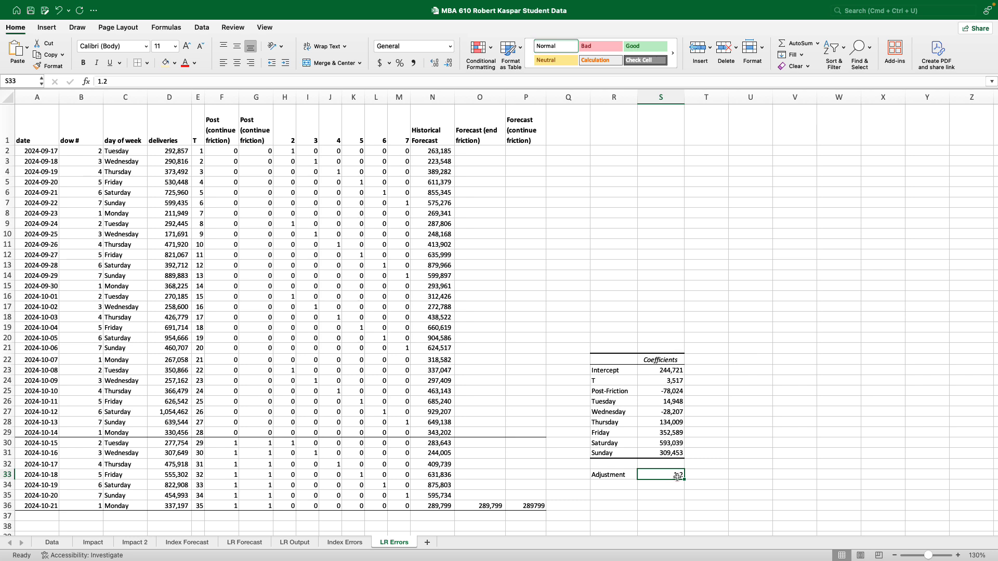
text(1)
click(756, 430)
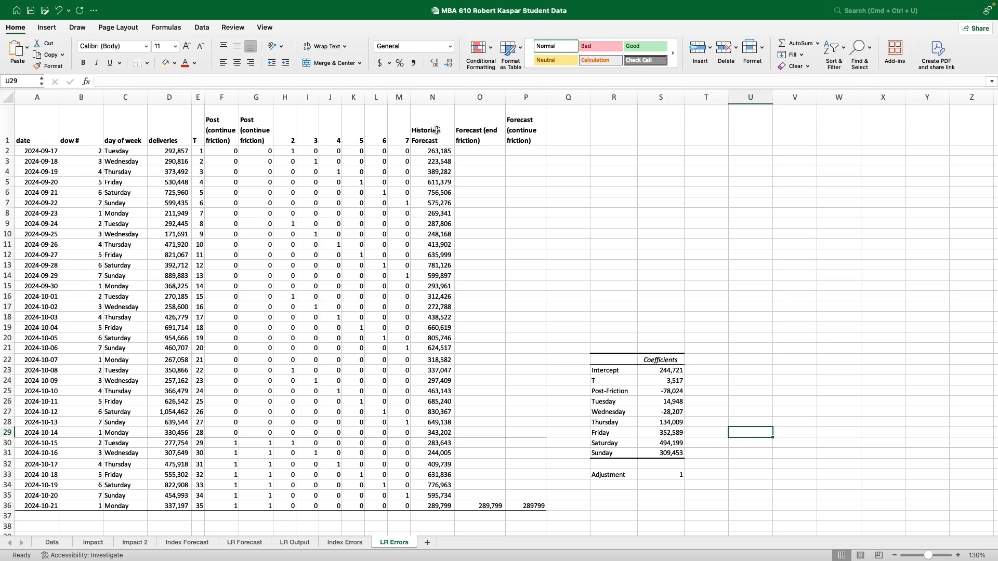
Copy the Historical Forecast column N and paste it back onto itself as Formulas & Number Formatting
right_click(426, 97)
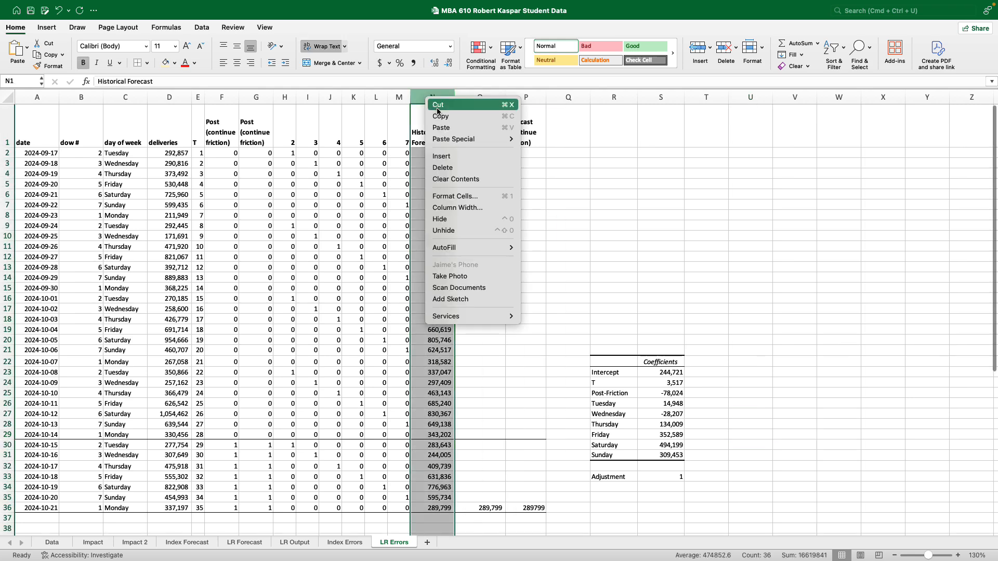
click(439, 116)
right_click(429, 99)
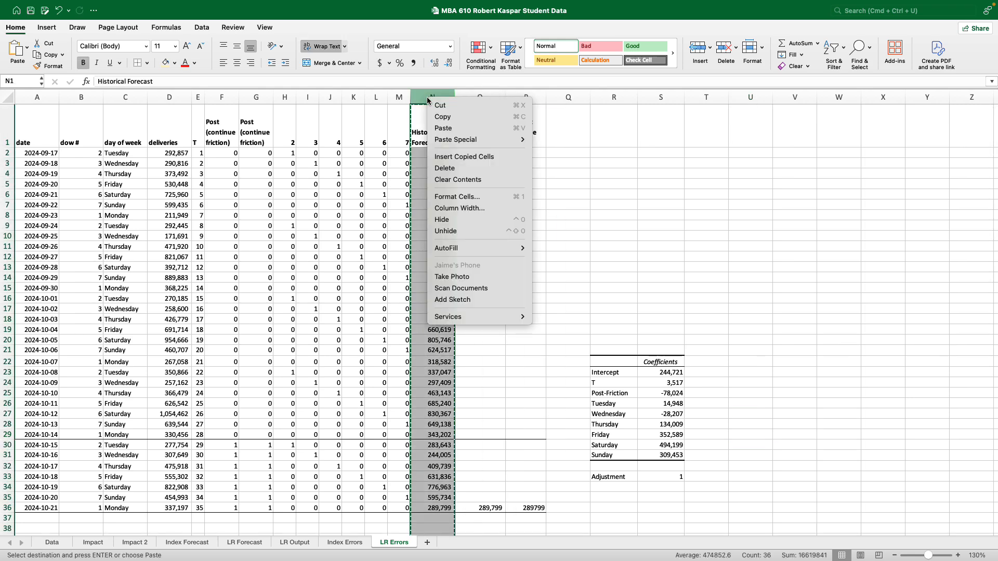
mouse_move(449, 140)
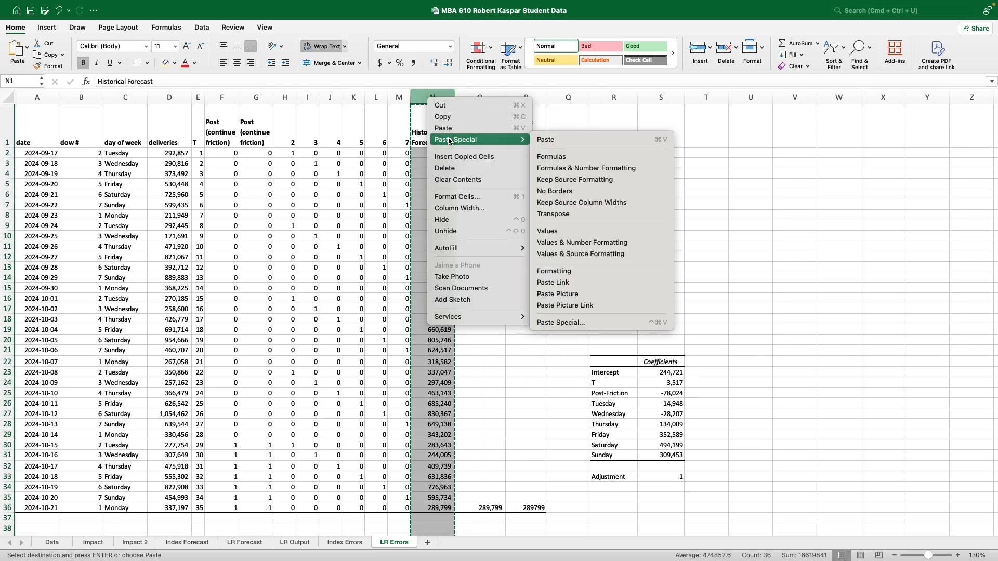
click(572, 169)
click(550, 258)
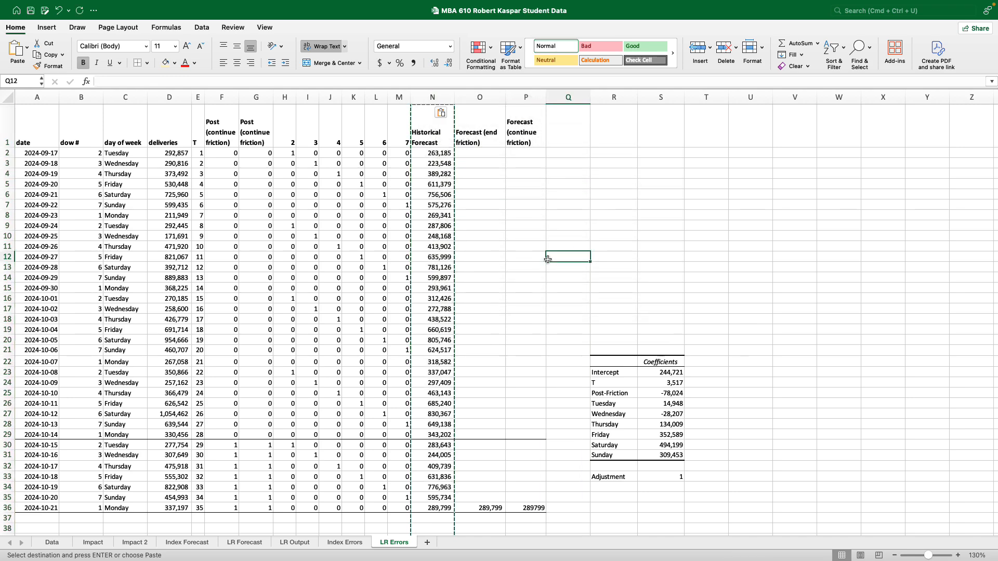
Try deleting columns O through V on the LR Errors sheet, and undo the deletion
click(470, 97)
drag(470, 98, 795, 97)
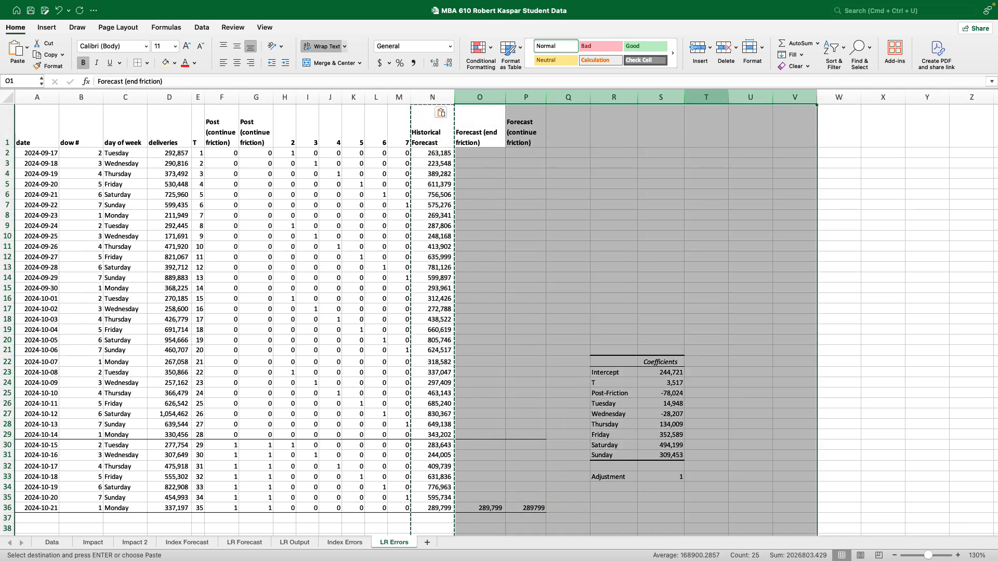
right_click(706, 98)
click(740, 169)
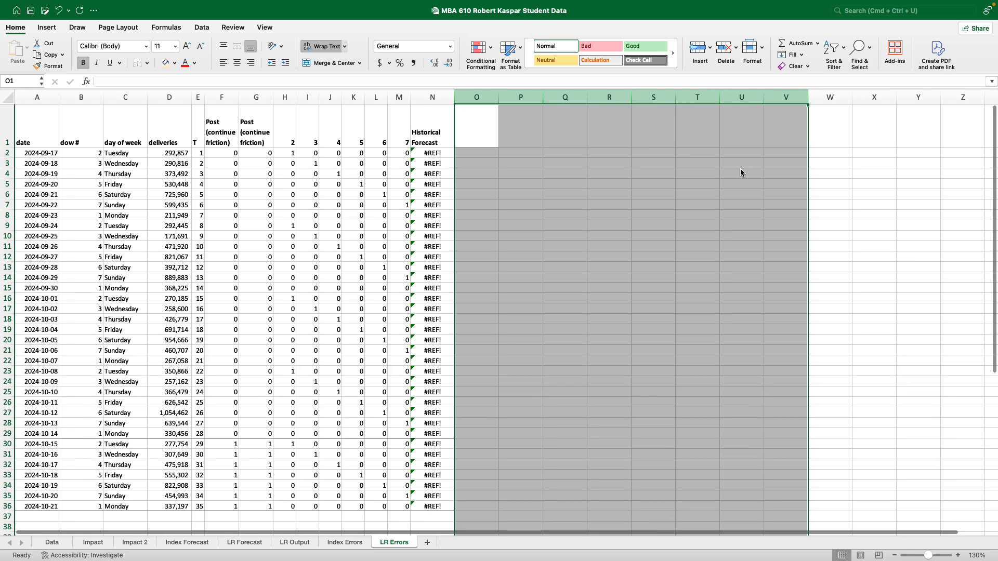
key(super+z)
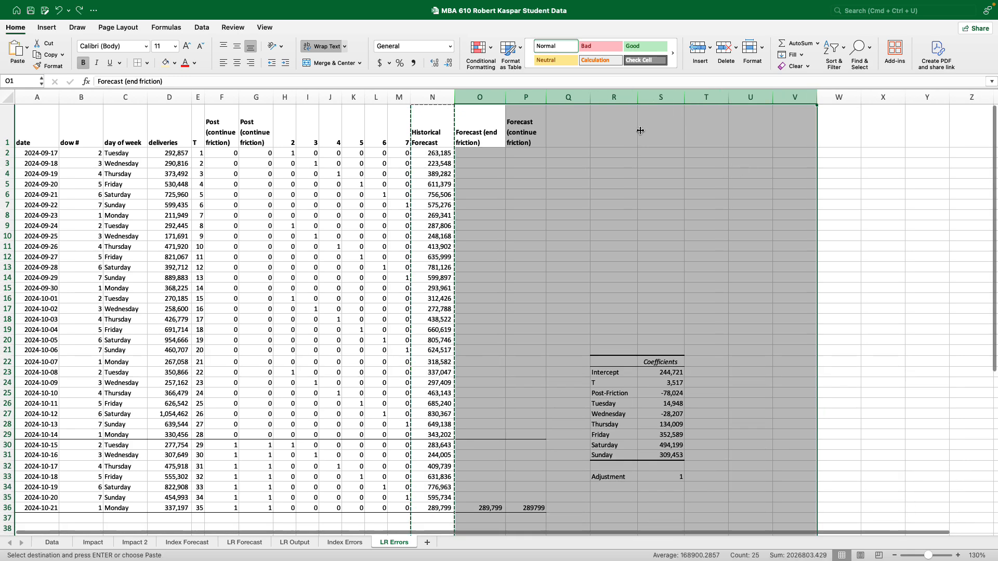
Paste the copied forecast onto N1:N36 as Formulas & Number Formatting and check whether the cells still contain formulas
drag(425, 114, 437, 512)
scroll(428, 273, right, 1)
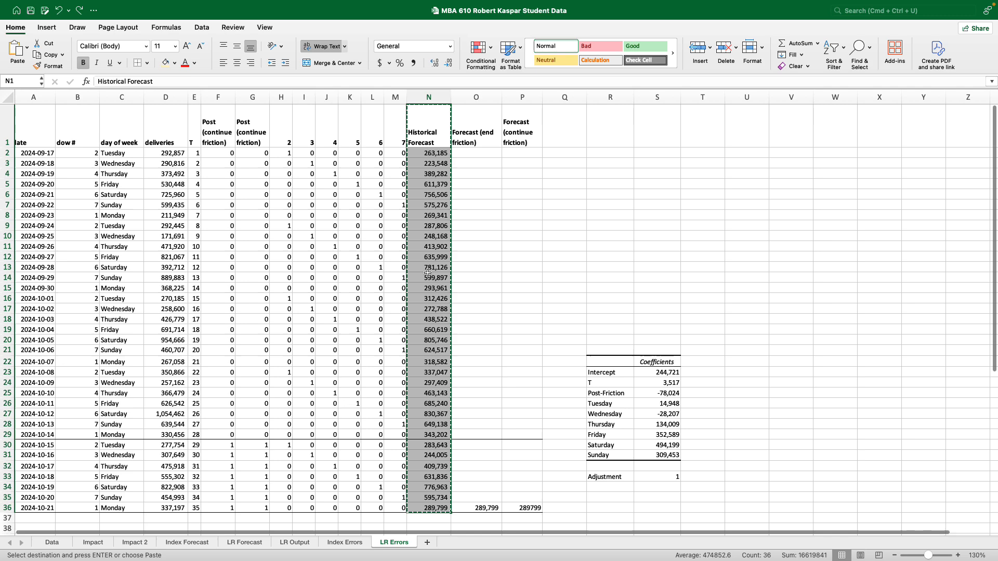
right_click(435, 134)
mouse_move(556, 173)
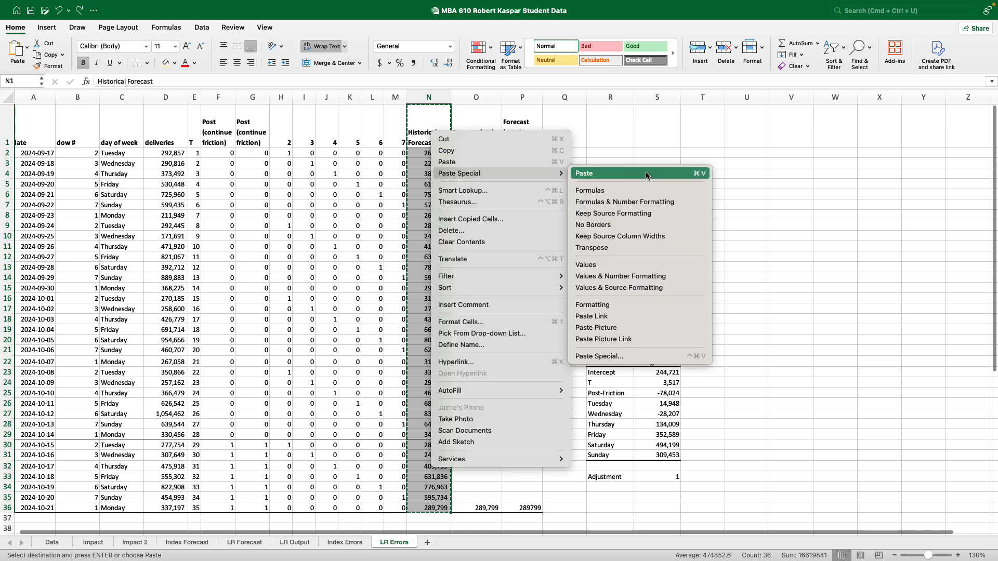
click(649, 201)
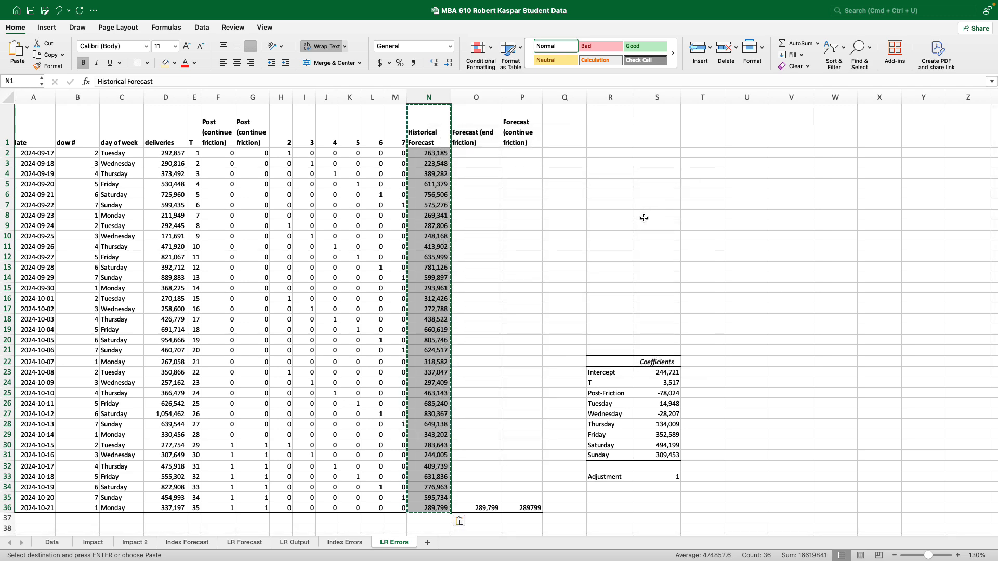
click(645, 217)
click(430, 204)
click(429, 185)
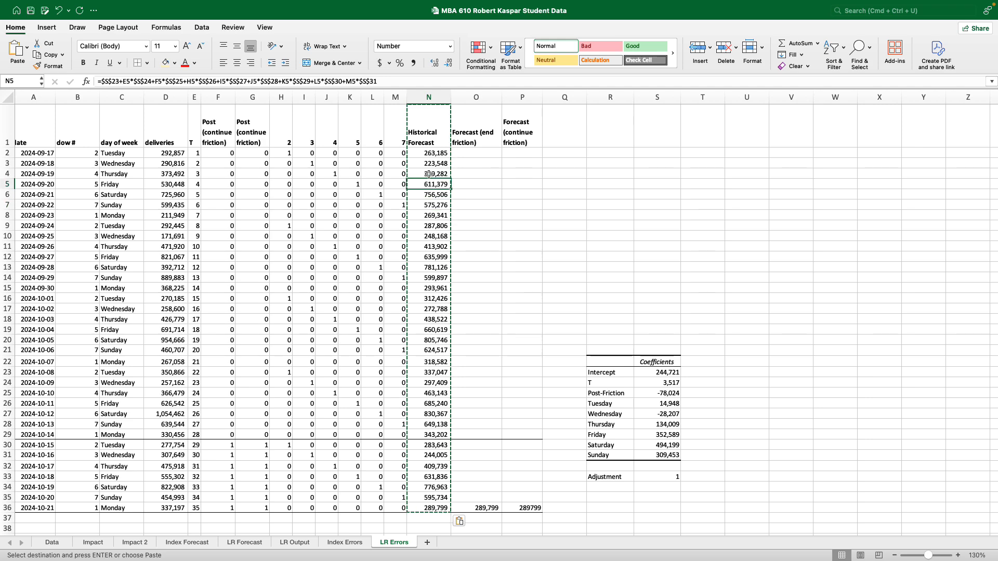
Paste the copied Historical Forecast column N onto itself as Values & Number Formatting and check that its cells hold plain values
click(433, 139)
click(429, 97)
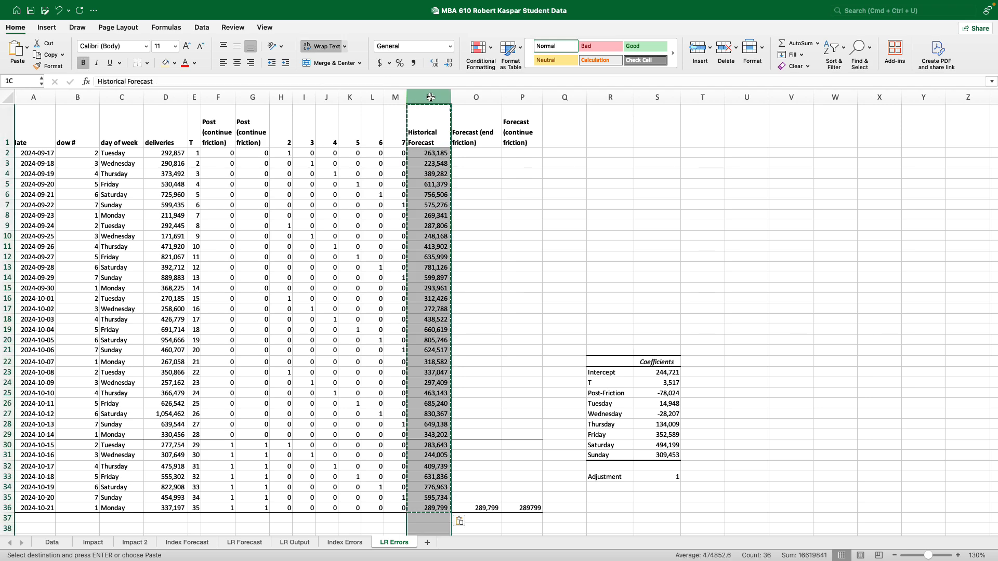
right_click(433, 98)
click(446, 129)
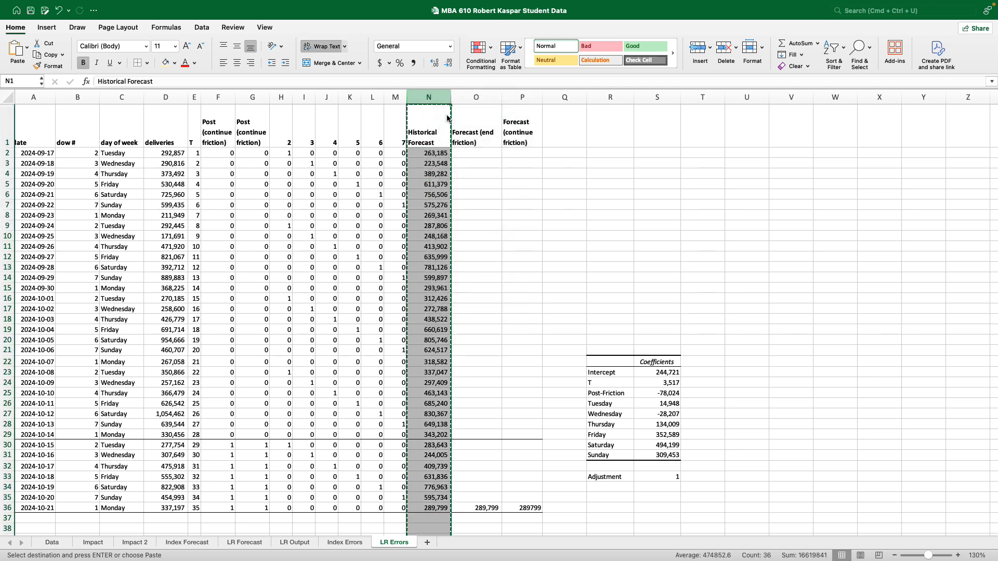
right_click(430, 99)
mouse_move(451, 143)
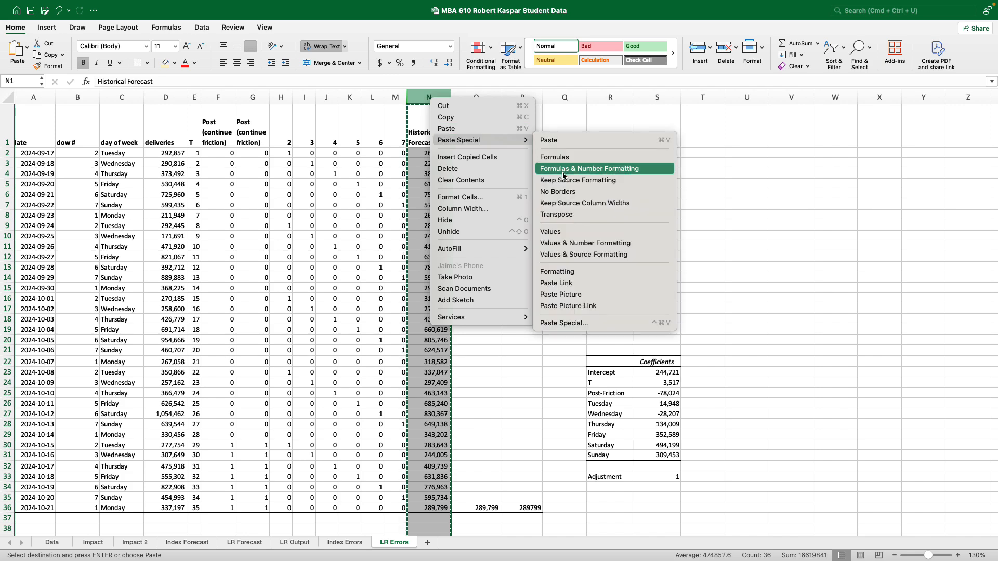
click(570, 246)
click(428, 207)
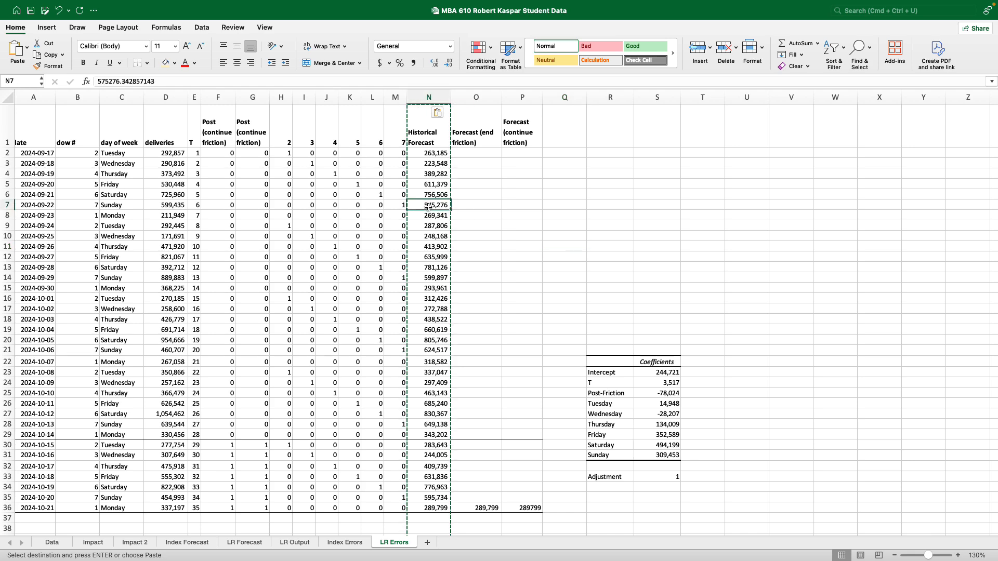
click(428, 185)
click(429, 154)
click(430, 194)
Delete columns O through U, including the extra forecast columns and the coefficients table, from the LR Errors sheet
click(469, 96)
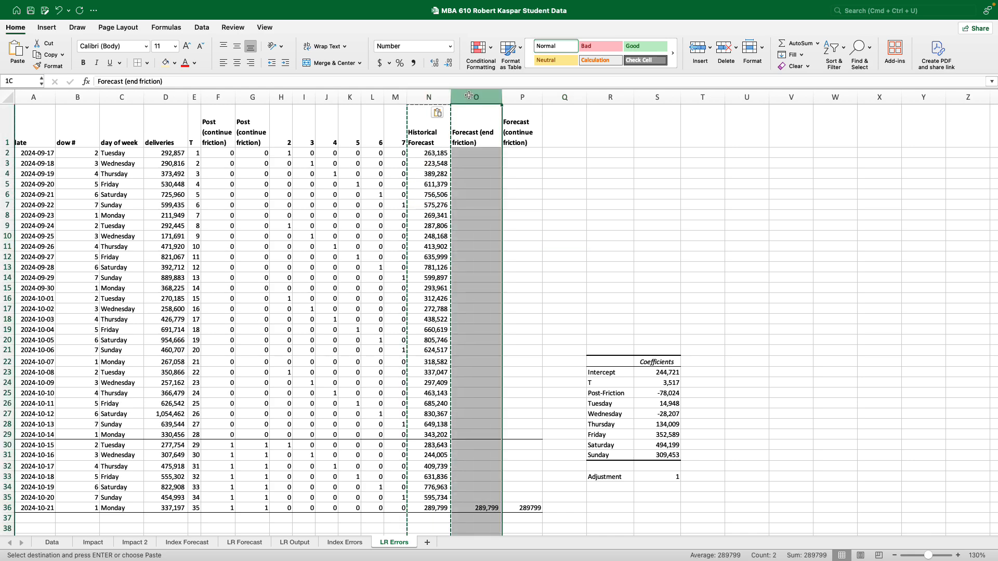
drag(469, 96, 744, 98)
right_click(735, 100)
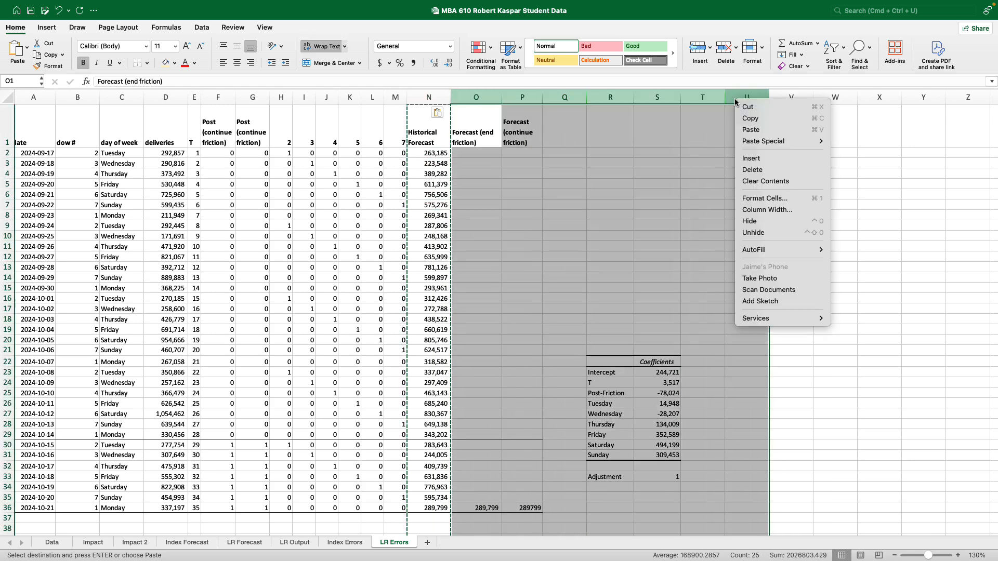
click(752, 170)
click(605, 194)
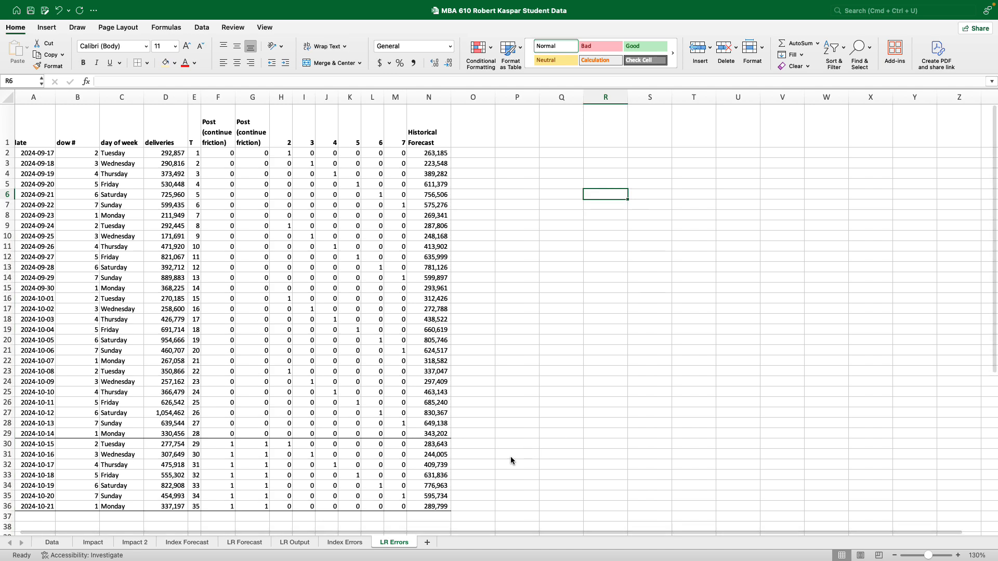
Compare with the Index Errors column layout and delete columns E through M, the regression predictors, from LR Errors
click(359, 544)
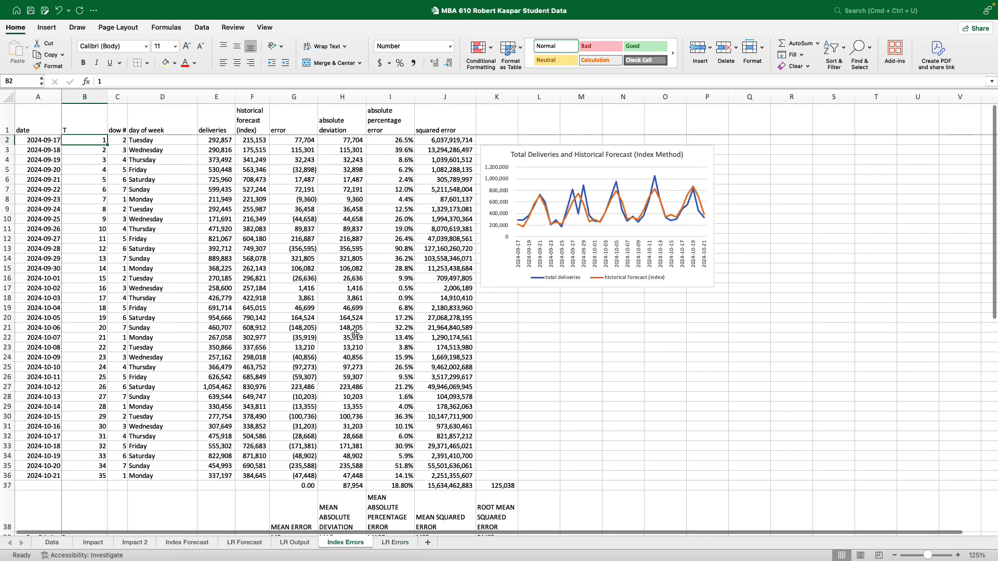
click(215, 118)
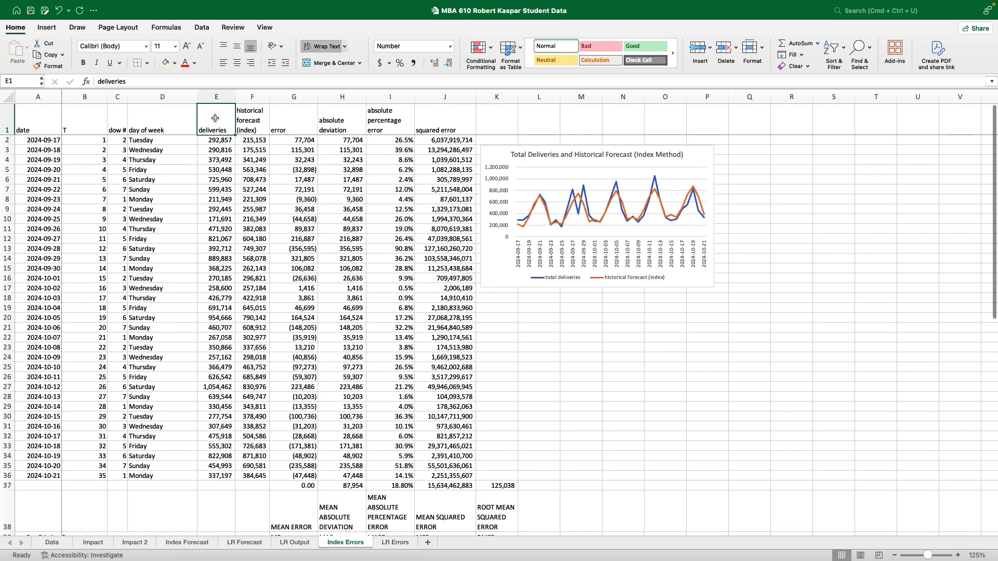
click(254, 119)
click(395, 542)
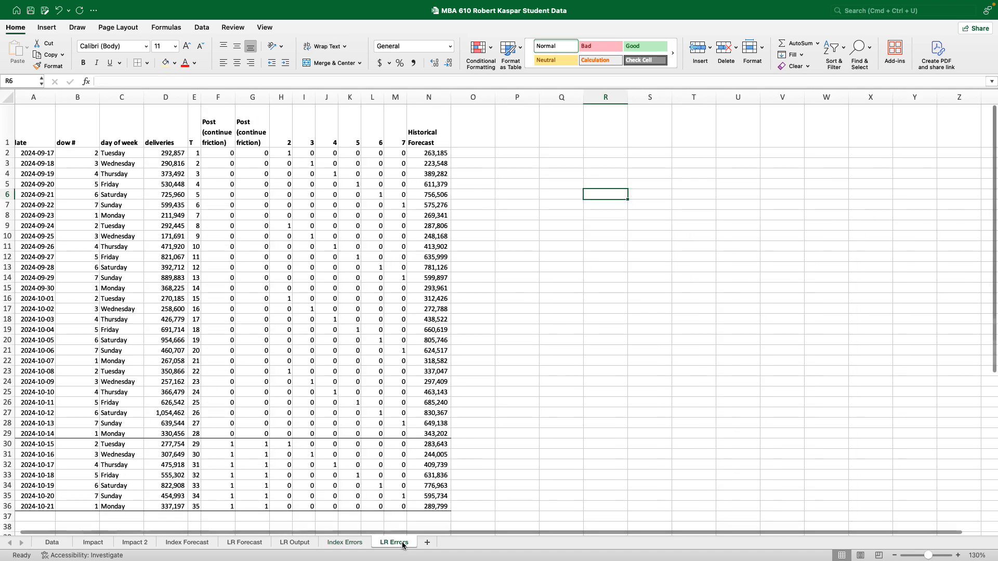
click(296, 299)
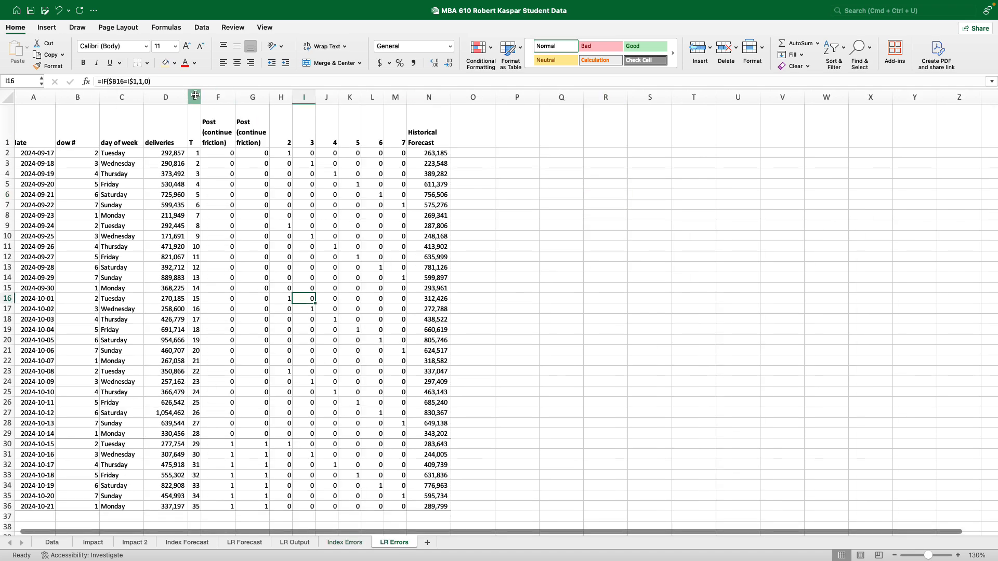
drag(194, 98, 389, 94)
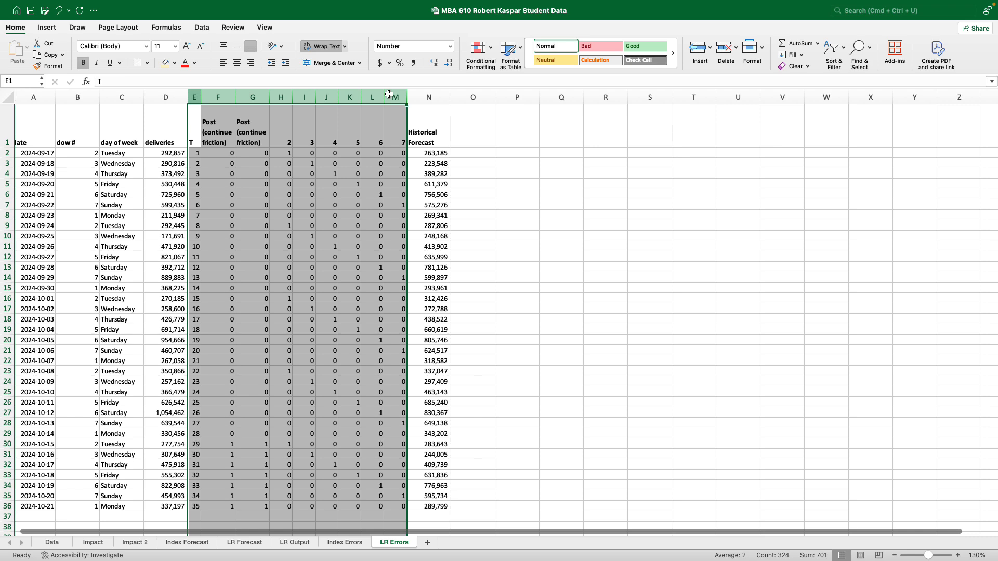
right_click(396, 97)
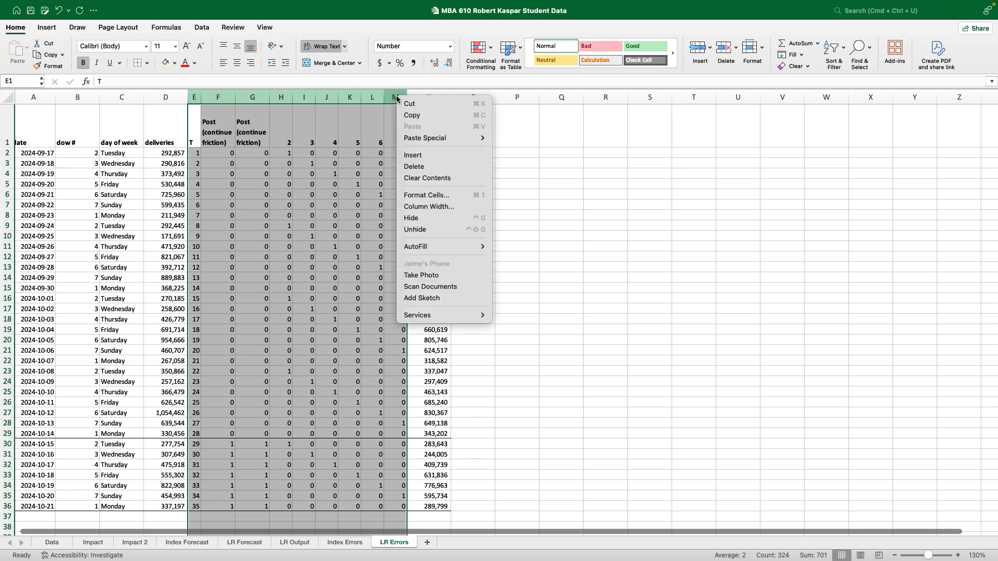
click(414, 166)
click(340, 187)
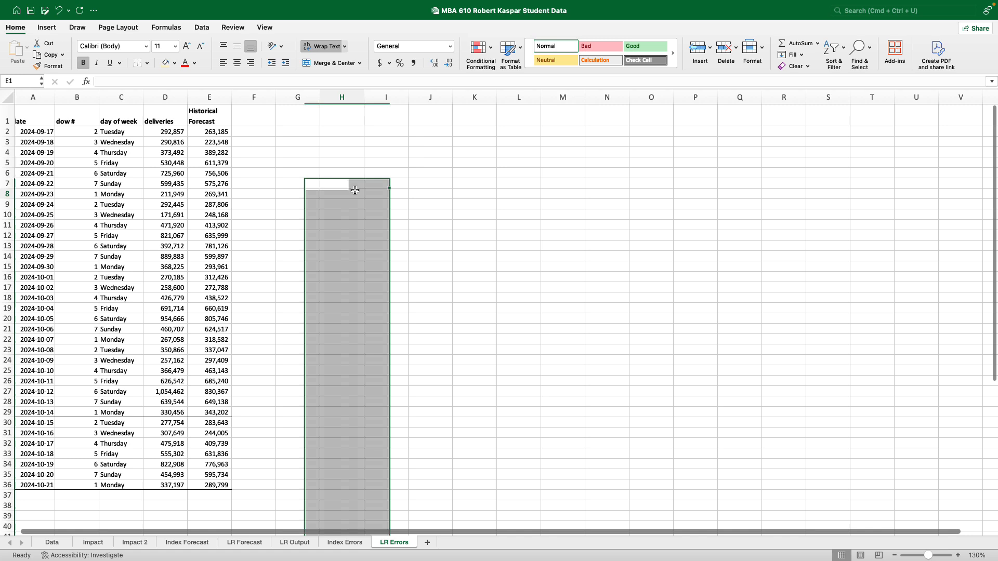
Rename the forecast header in E1 to "historical forecast (regression)"
click(220, 120)
text(his)
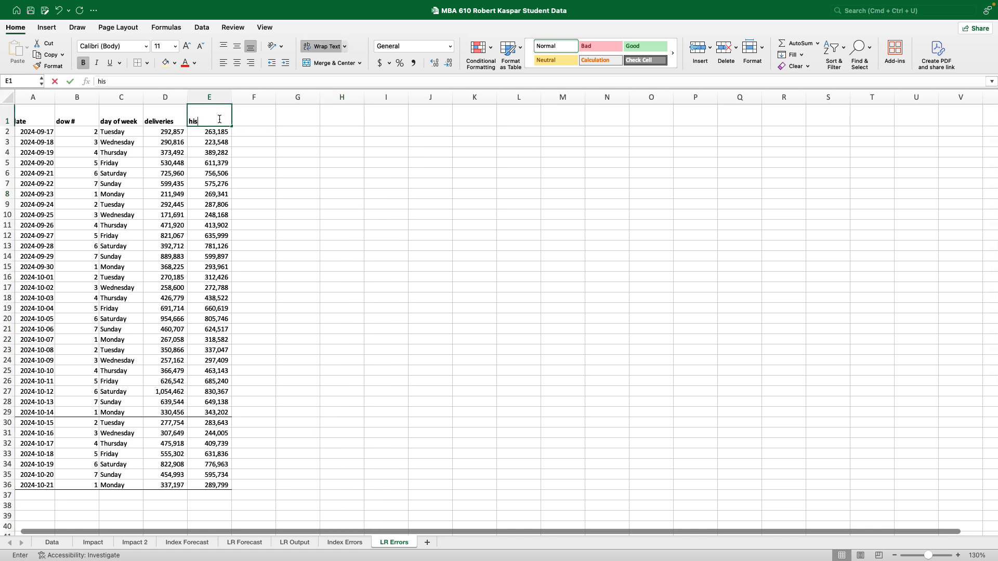
text(torical foreca)
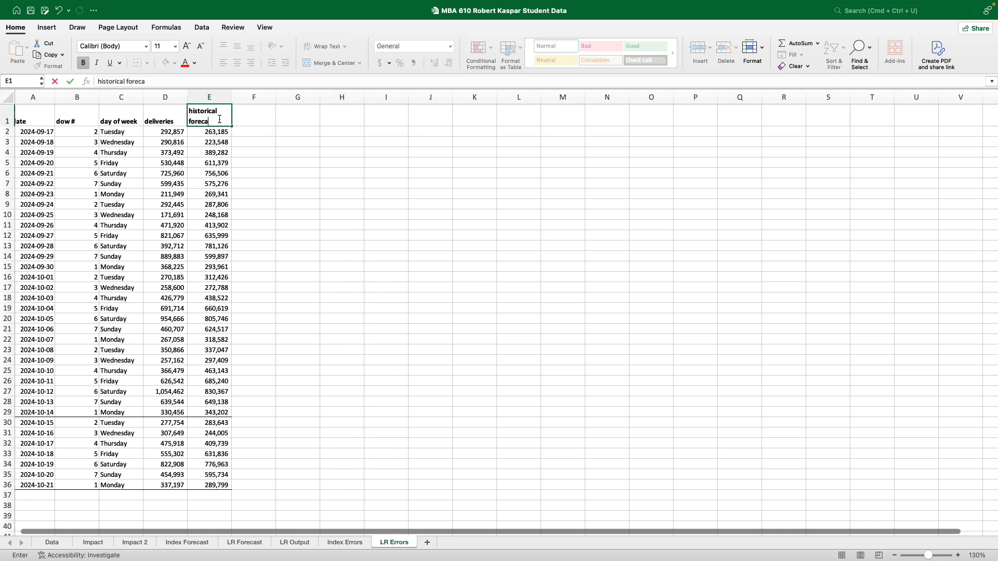
text(st (regression)
key(Return)
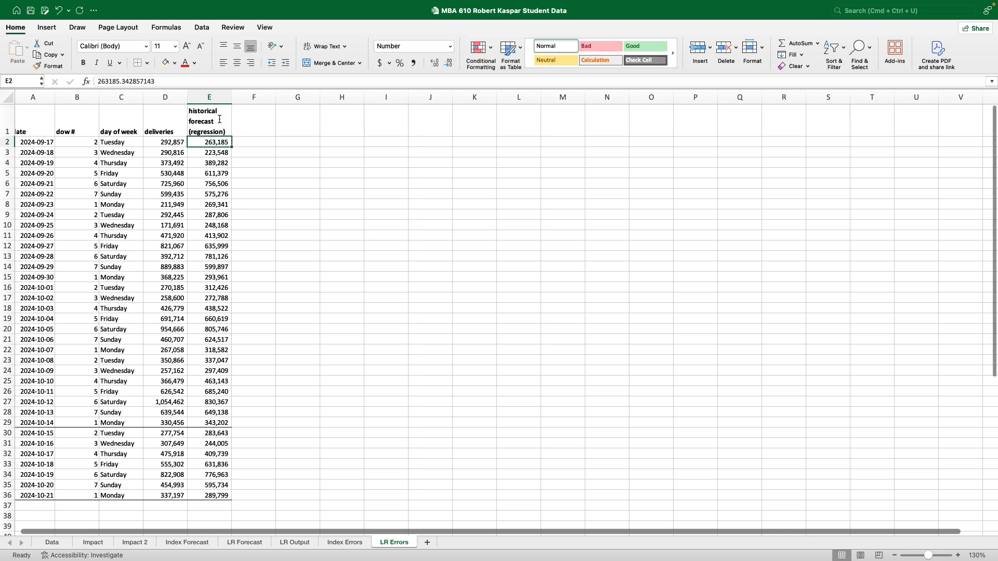
click(405, 342)
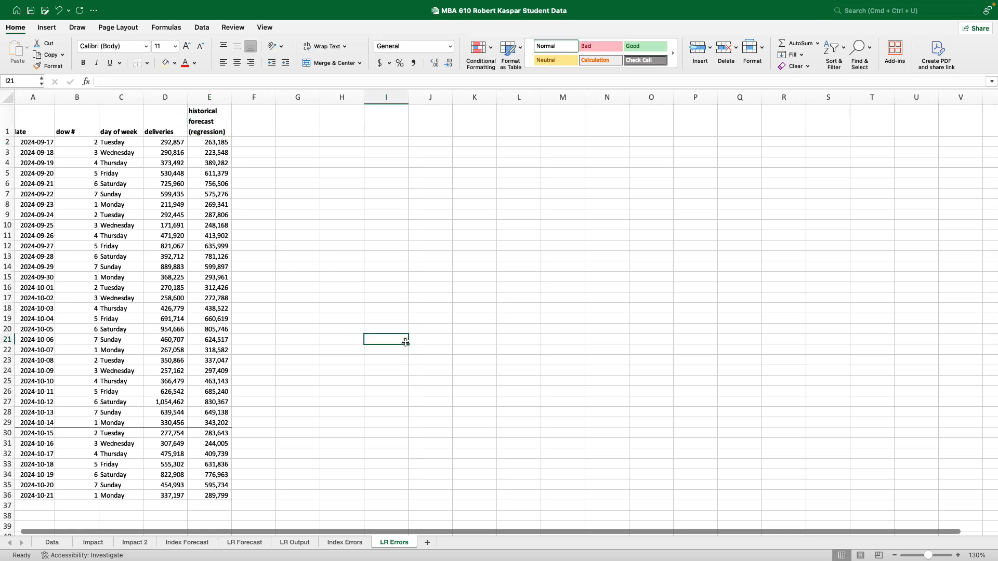
Copy the error calculations and summary labels in G1:K39 of Index Errors and paste them at F1 of LR Errors
click(162, 142)
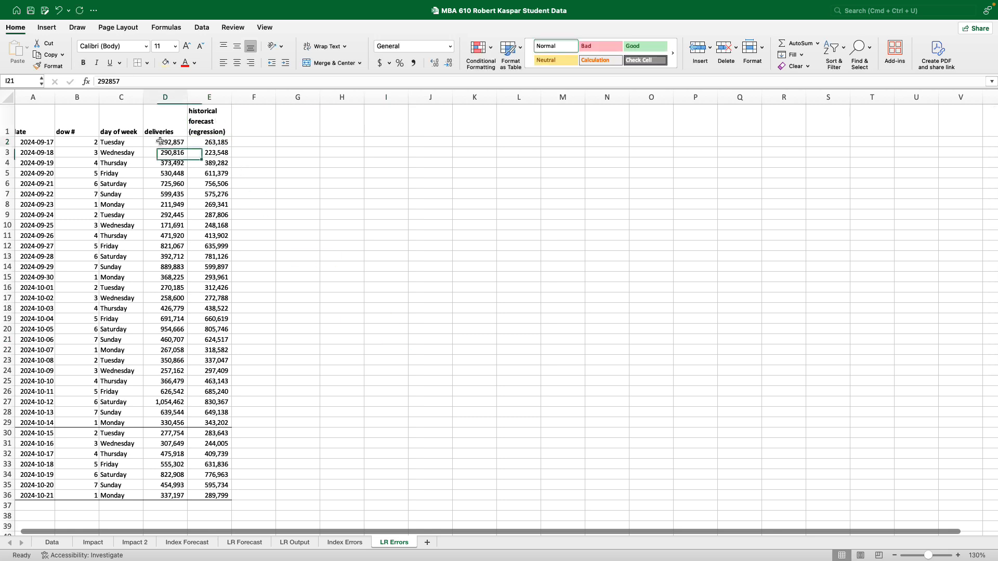
click(203, 142)
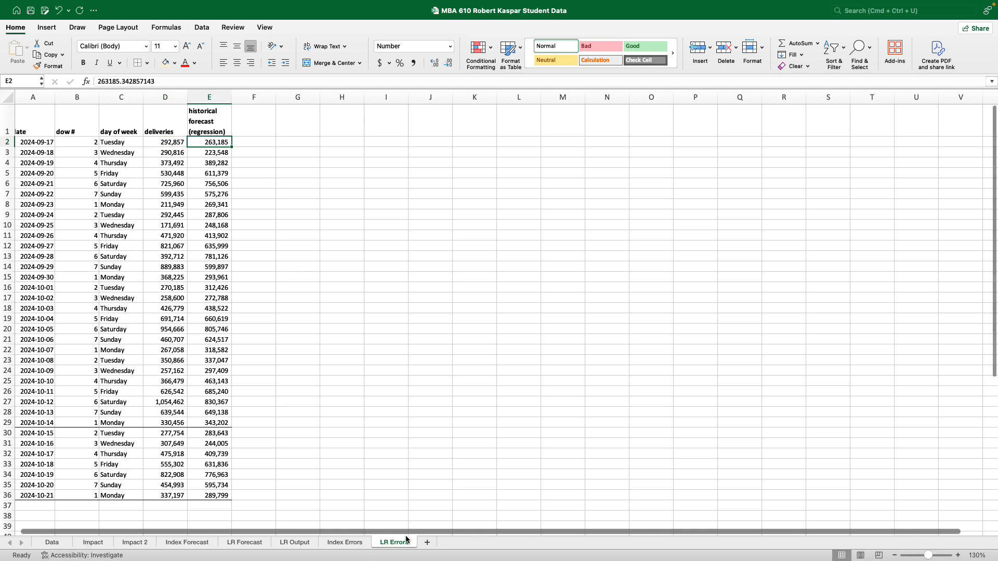
click(356, 545)
click(326, 376)
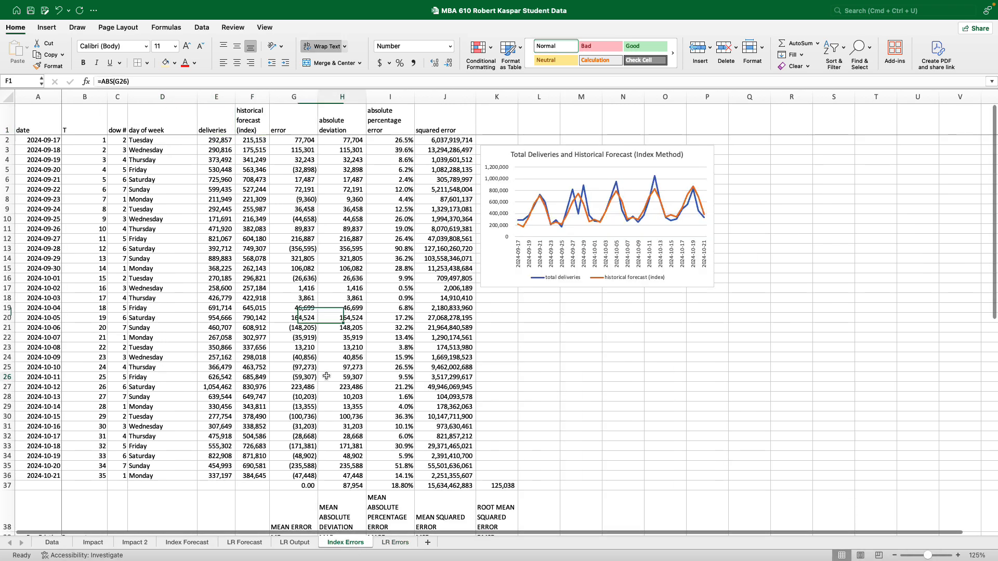
click(281, 118)
drag(281, 119, 491, 501)
key(super+c)
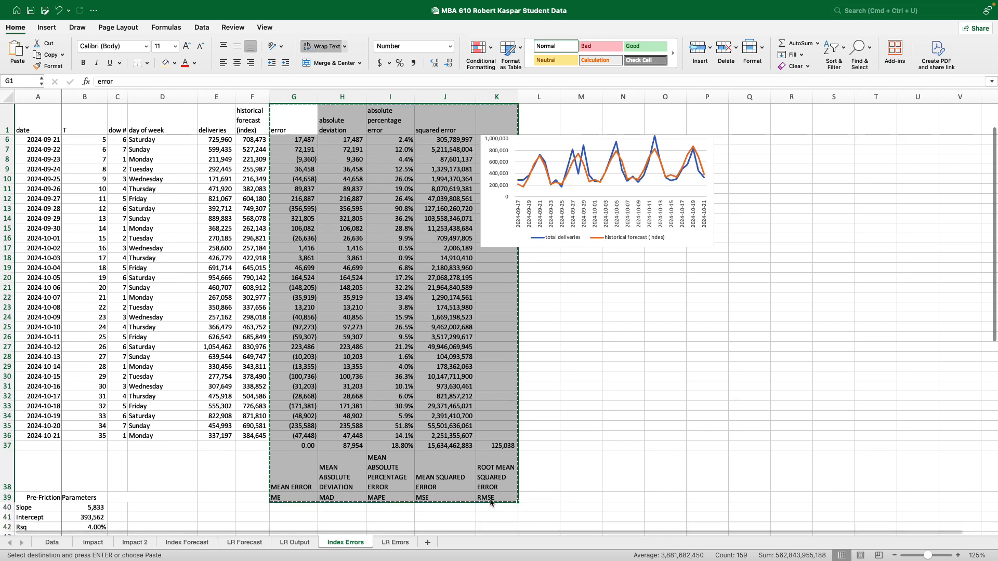
click(395, 542)
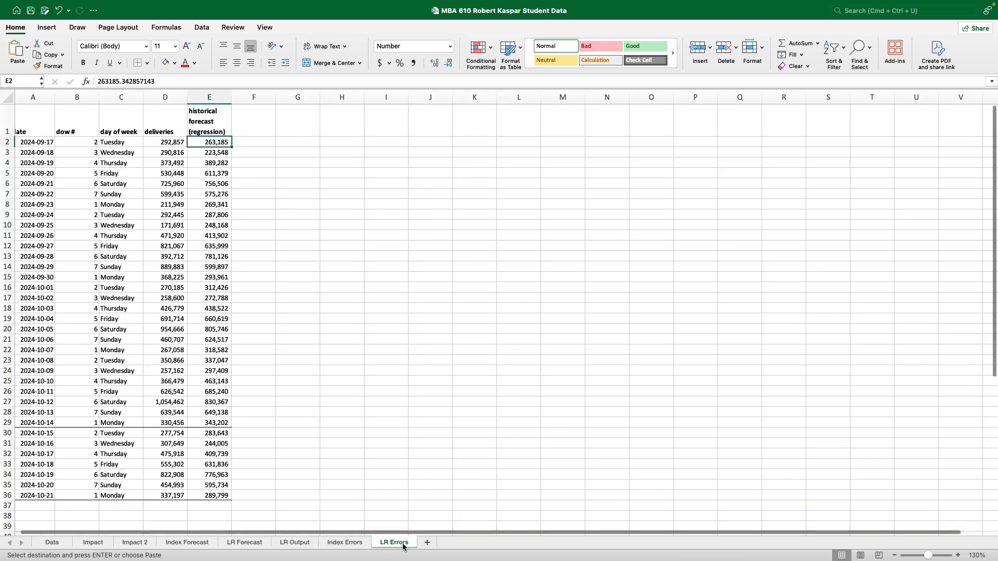
click(252, 119)
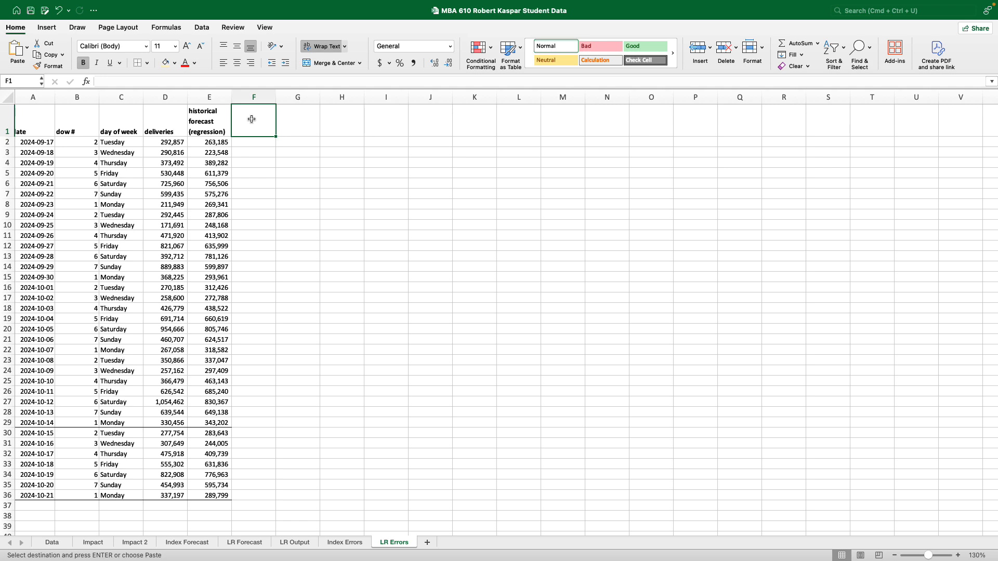
key(super+v)
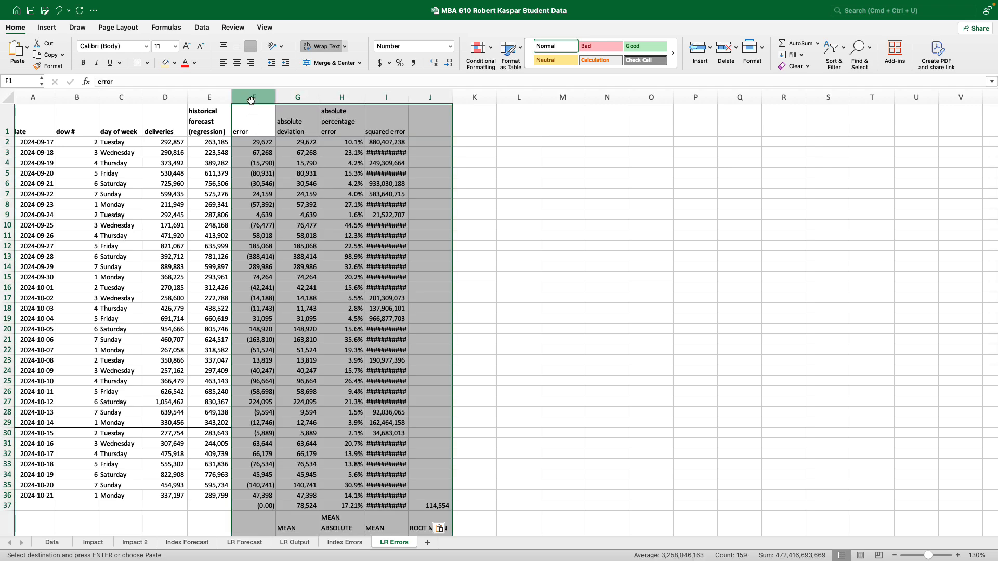
Autofit the widths of columns F through I so the squared errors display in full
drag(251, 99, 410, 97)
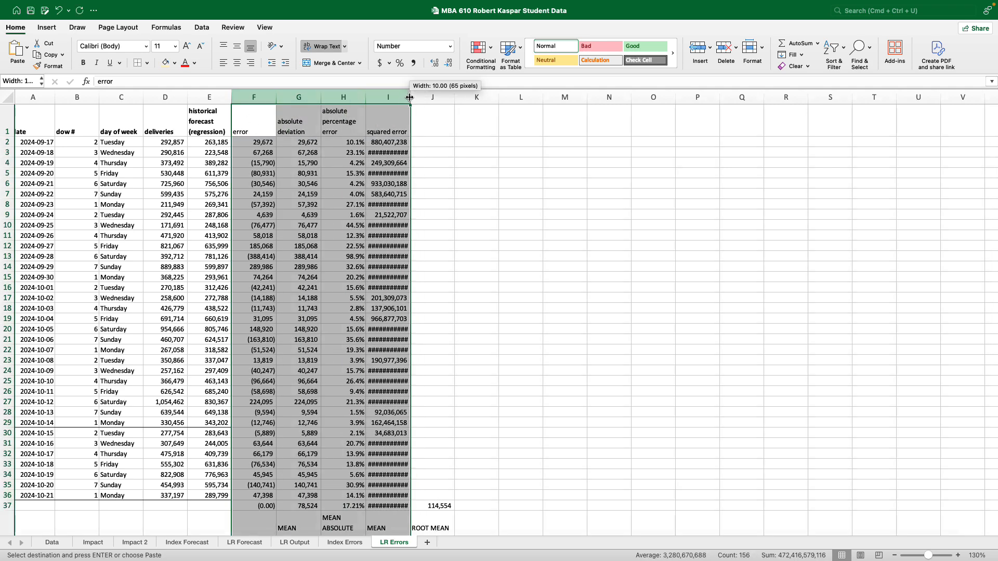
double_click(410, 97)
click(555, 255)
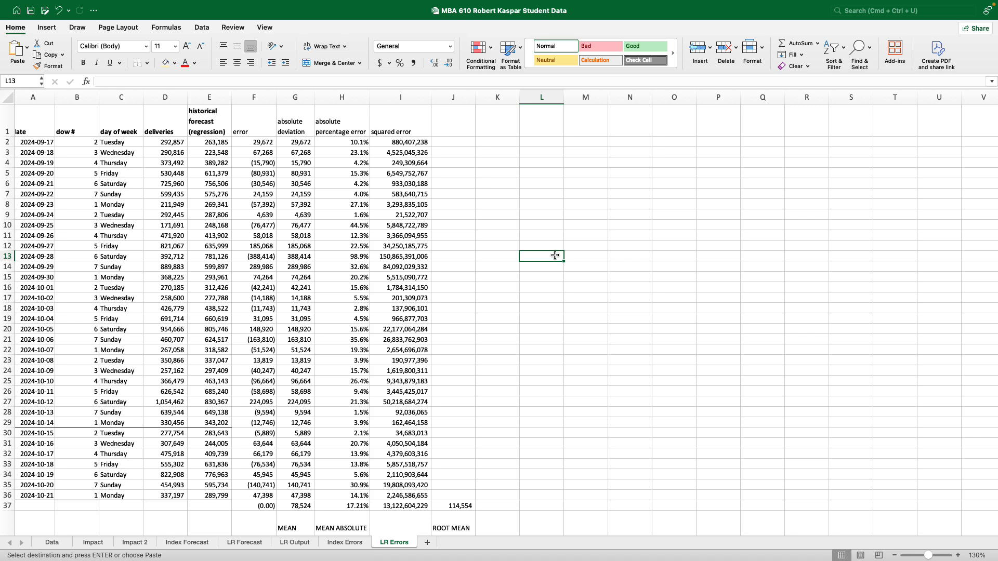
Remove all borders from the LR Errors sheet and add a top border to the averages row F37:J37
click(7, 98)
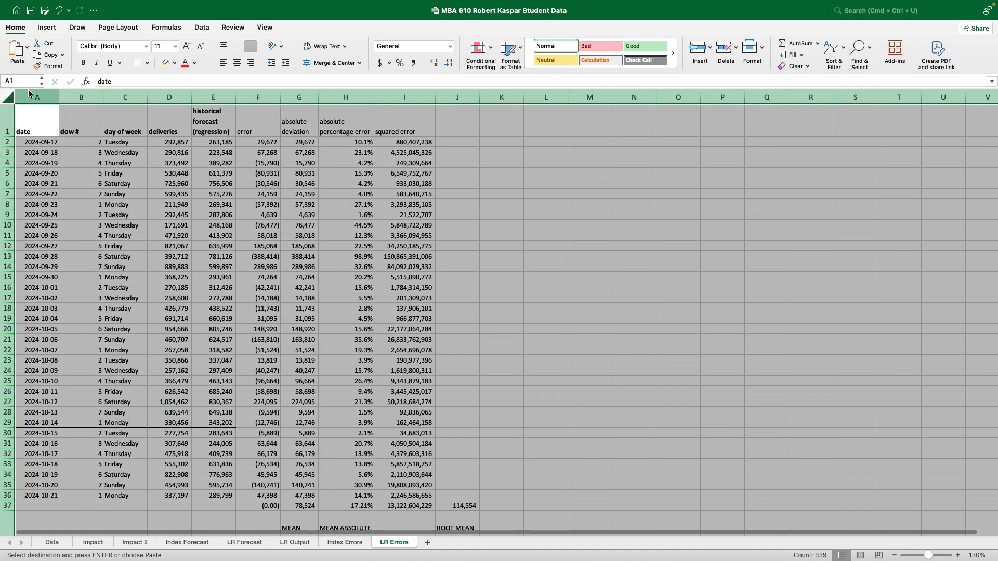
click(319, 296)
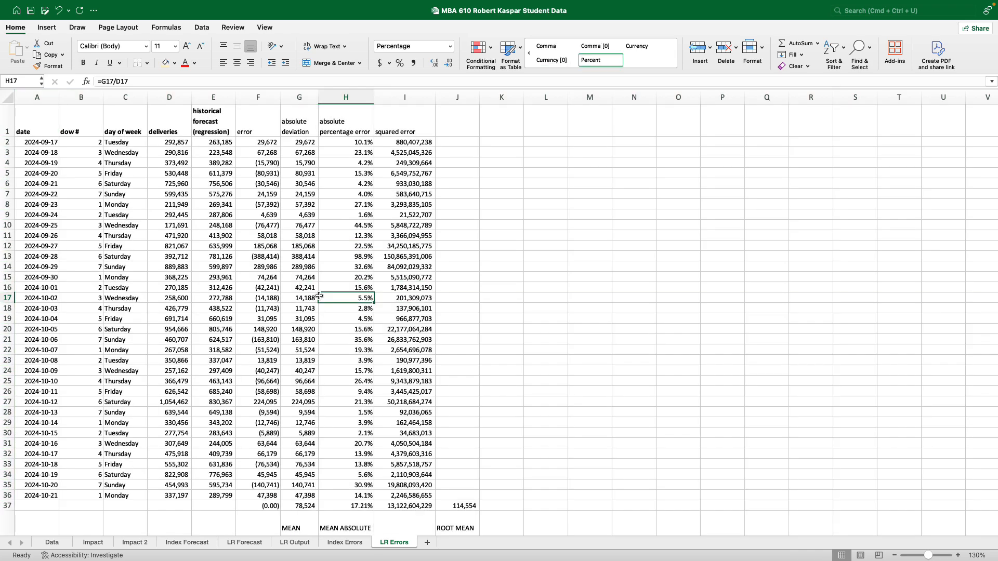
drag(256, 506, 469, 510)
click(147, 65)
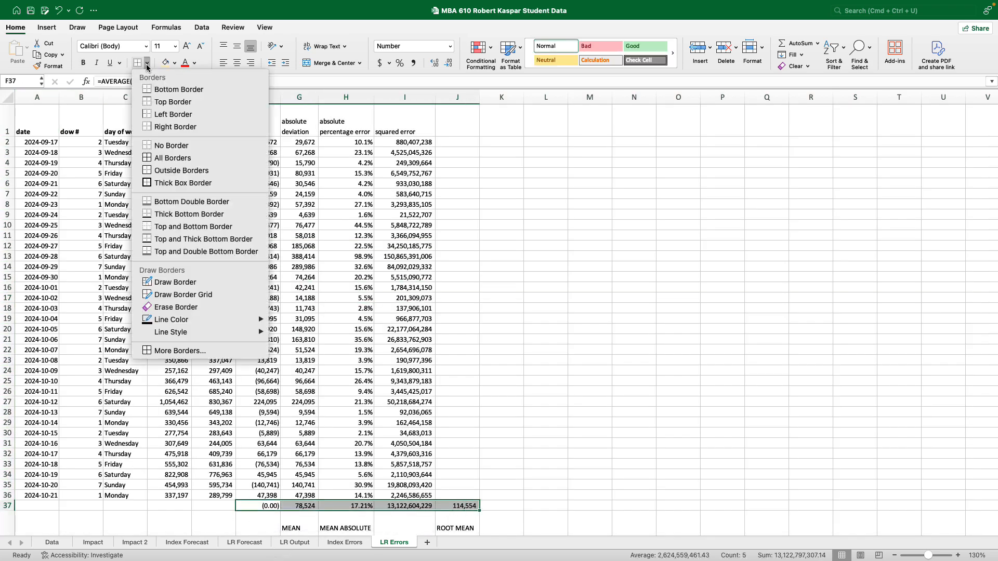
click(159, 103)
click(651, 364)
Check the ranges used by the AVERAGE formulas for mean error, MAD and MAPE in F37, G37 and H37
scroll(337, 502, down, 5)
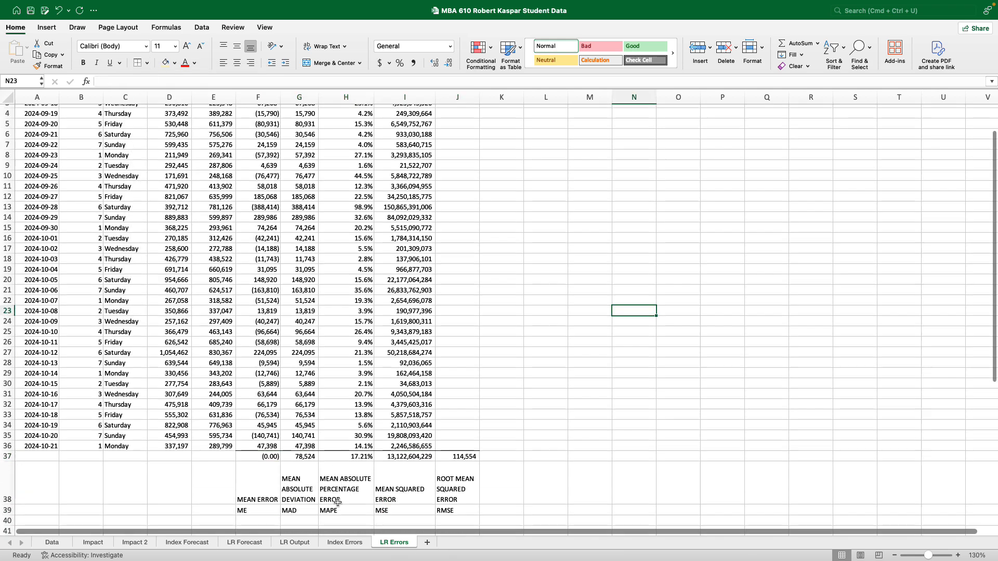
double_click(252, 370)
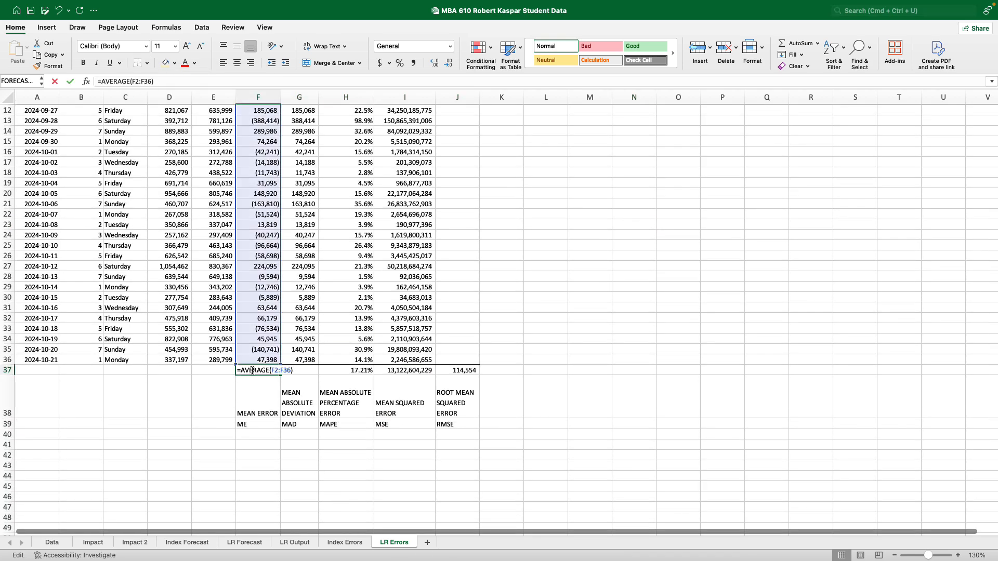
key(Return)
double_click(299, 370)
scroll(718, 381, up, 4)
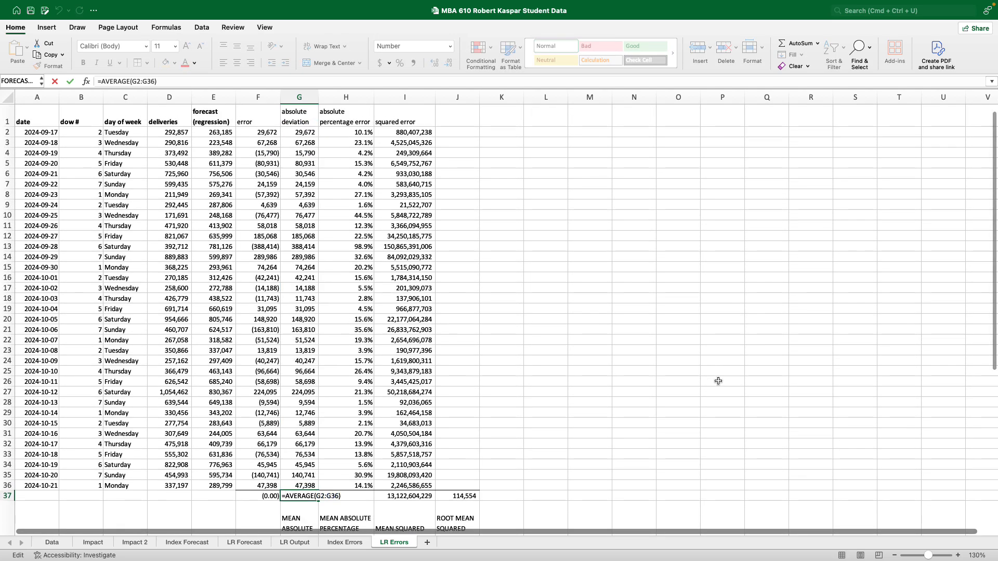
key(Return)
double_click(354, 474)
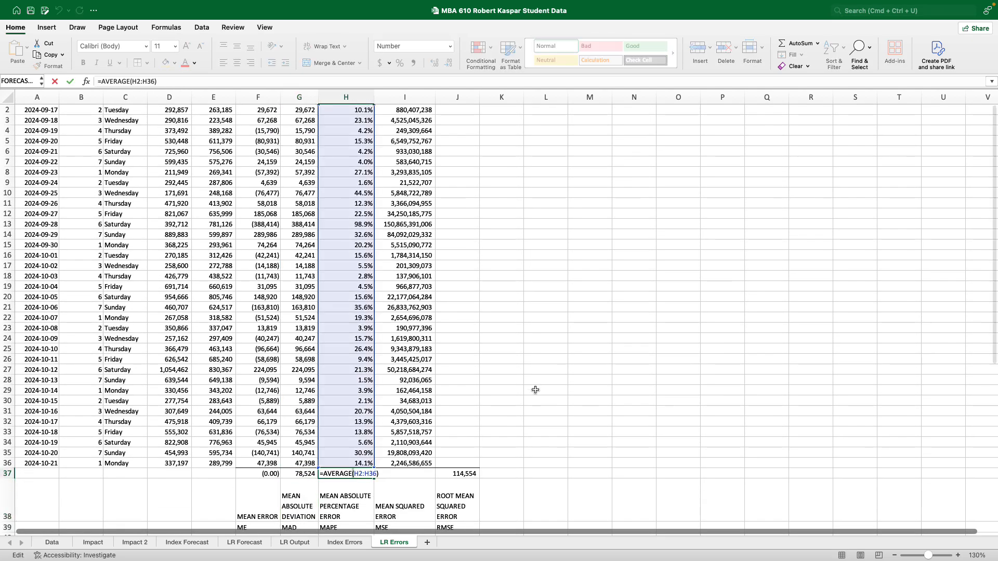
scroll(535, 390, up, 2)
scroll(535, 390, down, 2)
key(Return)
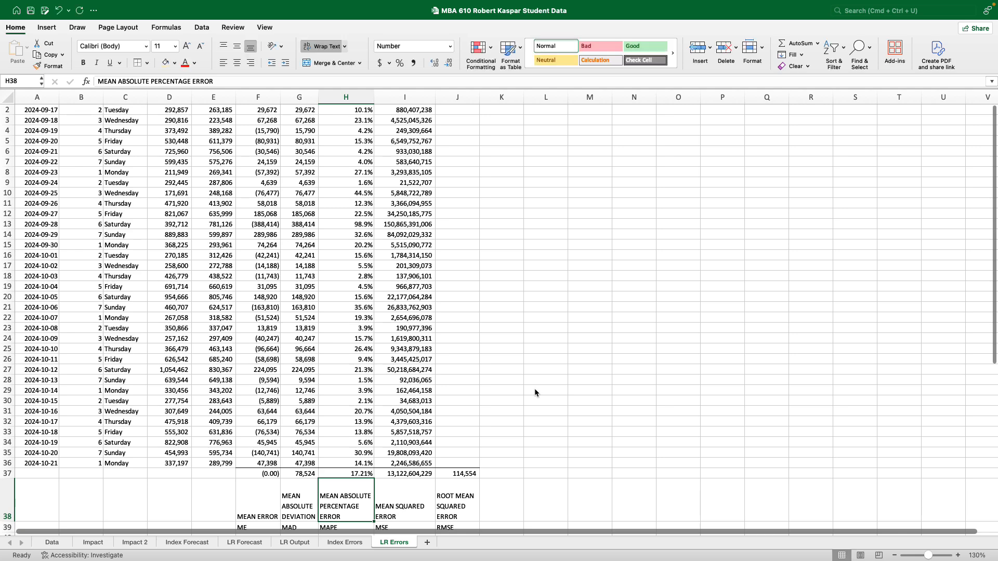
Check the cell references in the first-row error, absolute percentage error and squared error formulas in F2, H2 and I2
click(534, 388)
scroll(534, 389, up, 2)
scroll(535, 389, down, 1)
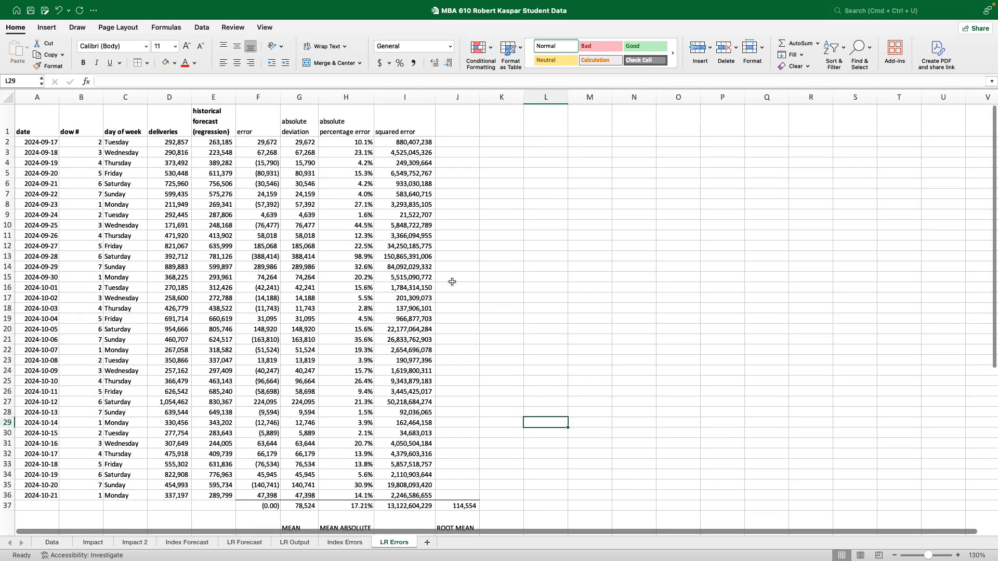
double_click(269, 143)
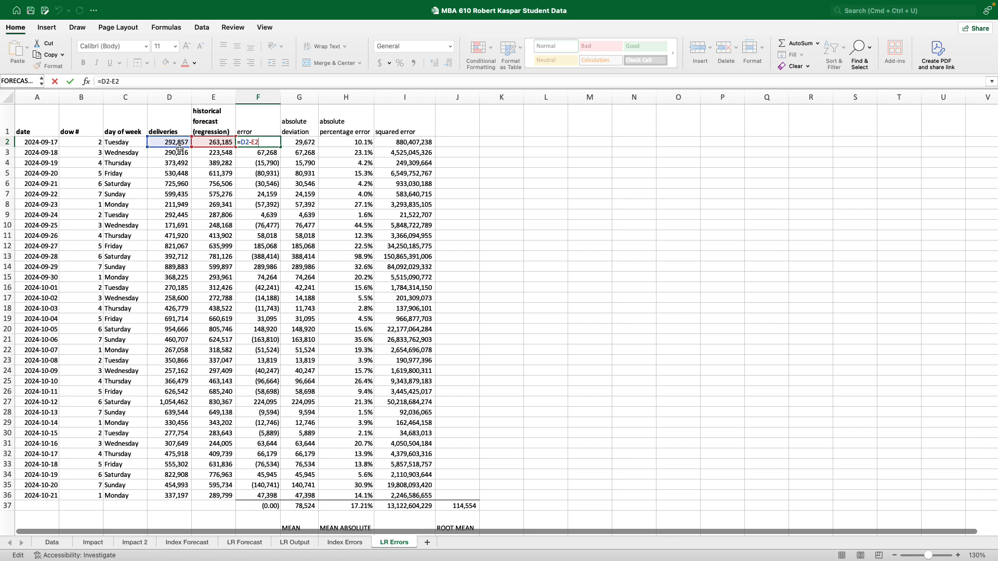
key(Return)
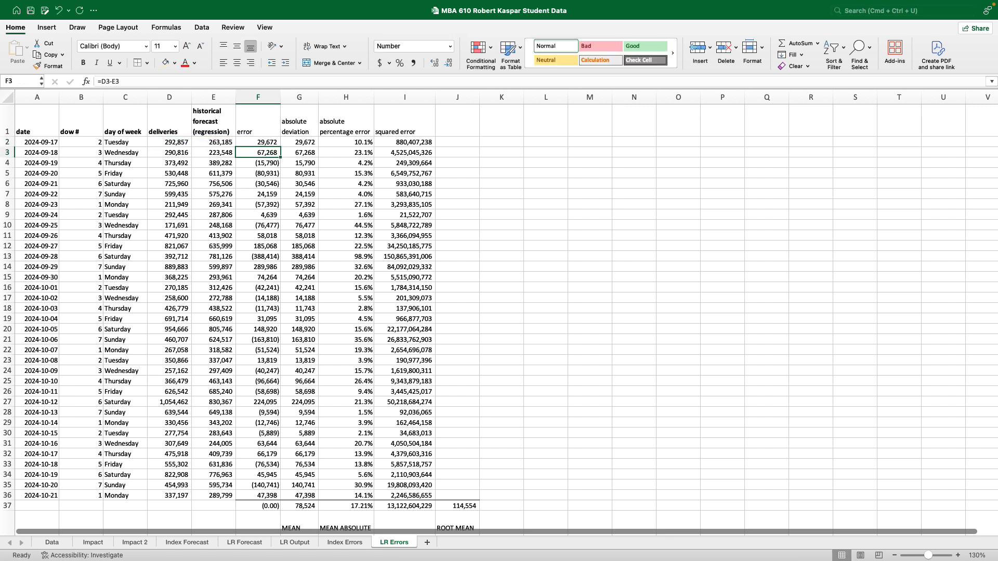
double_click(340, 142)
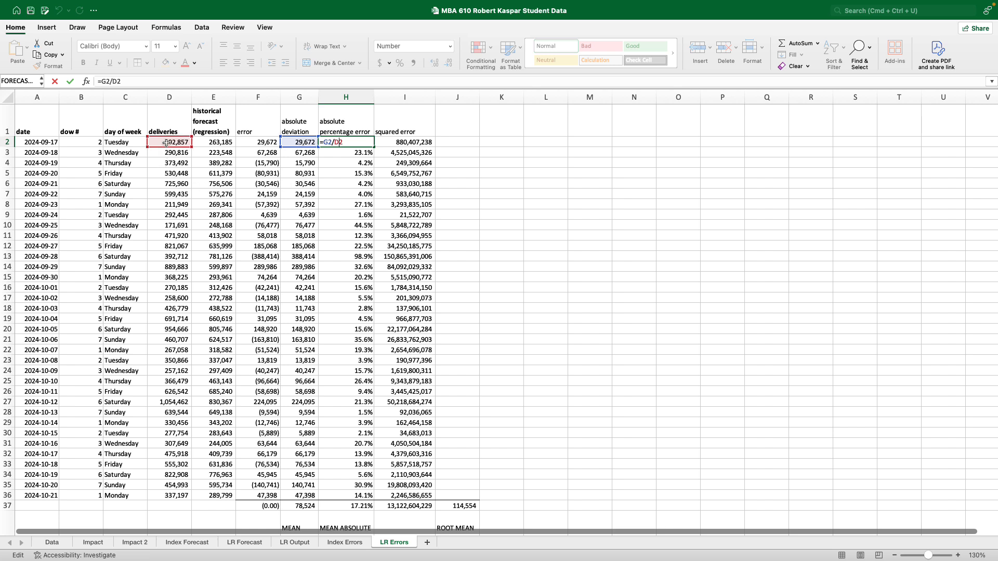
key(Return)
double_click(399, 144)
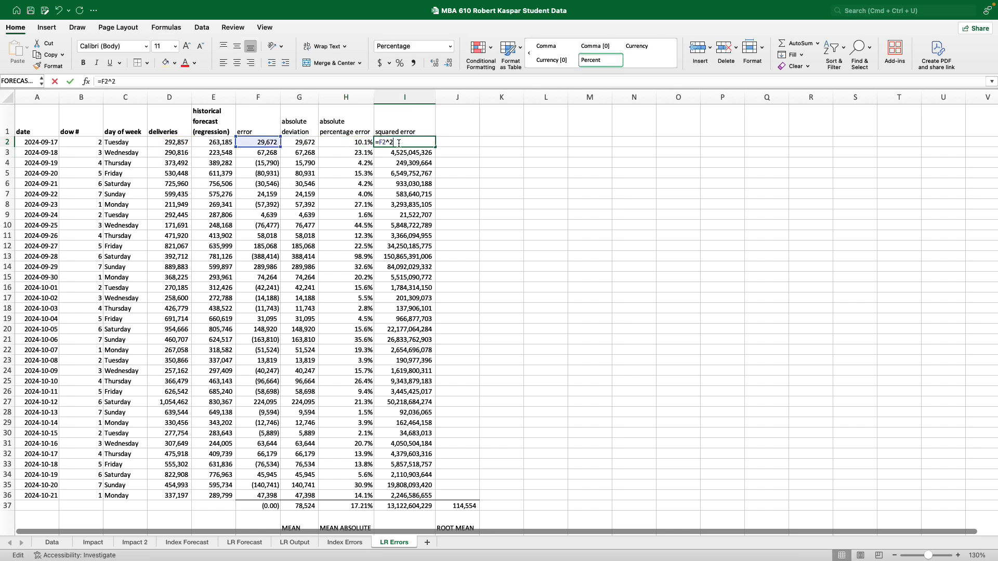
key(Return)
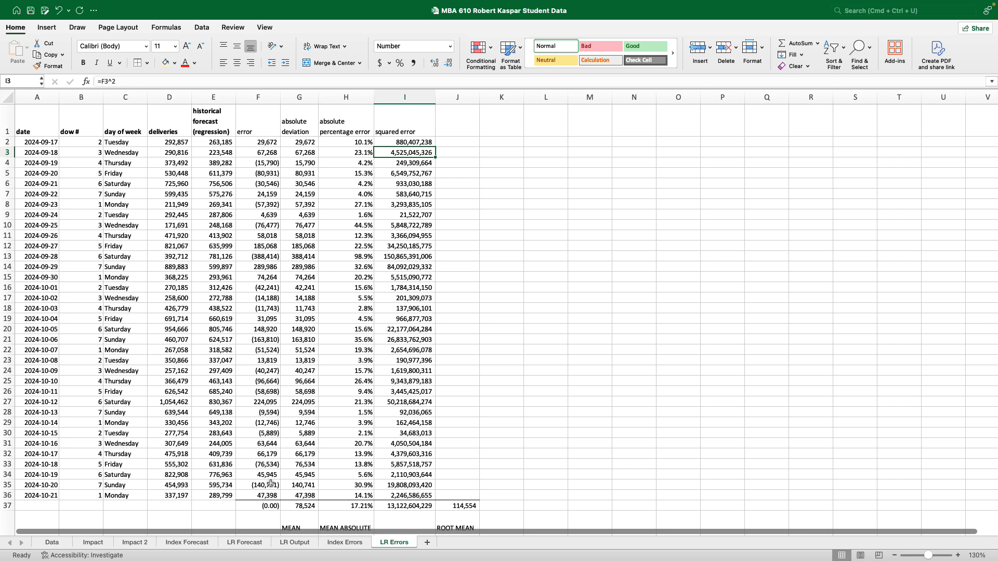
Verify the error, absolute deviation, percentage error and squared error formulas for 2024-10-17 in row 32
double_click(265, 453)
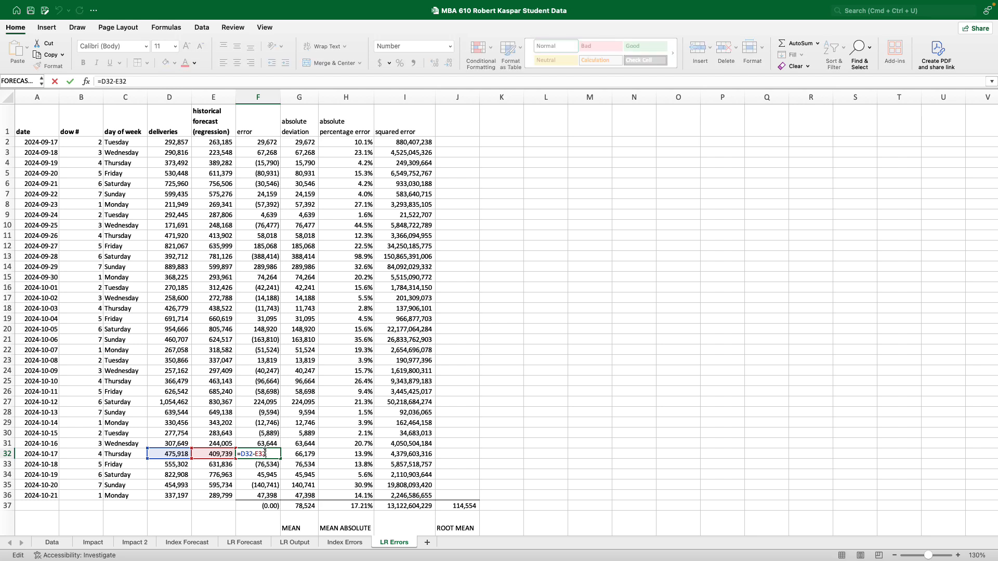
key(Return)
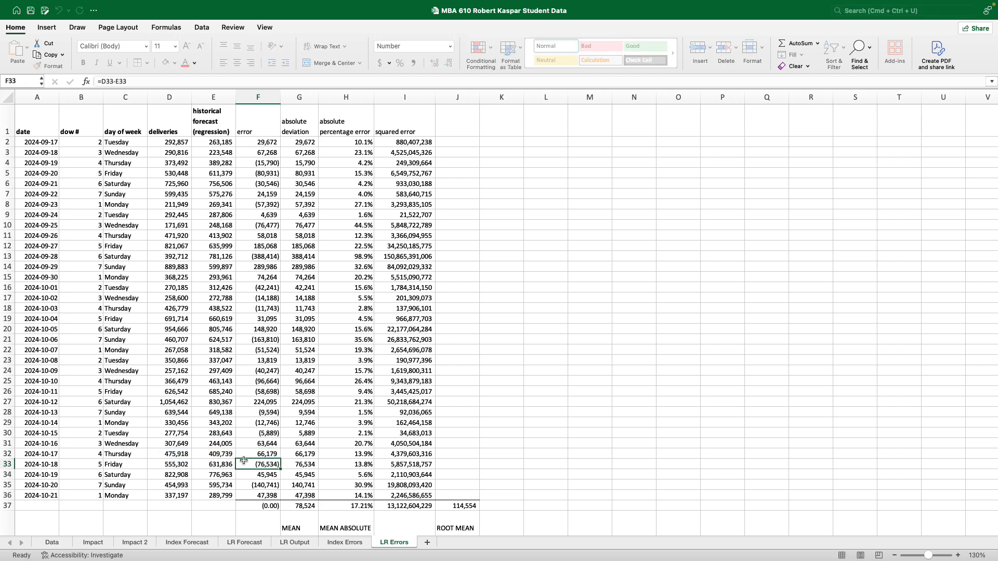
click(261, 454)
click(300, 454)
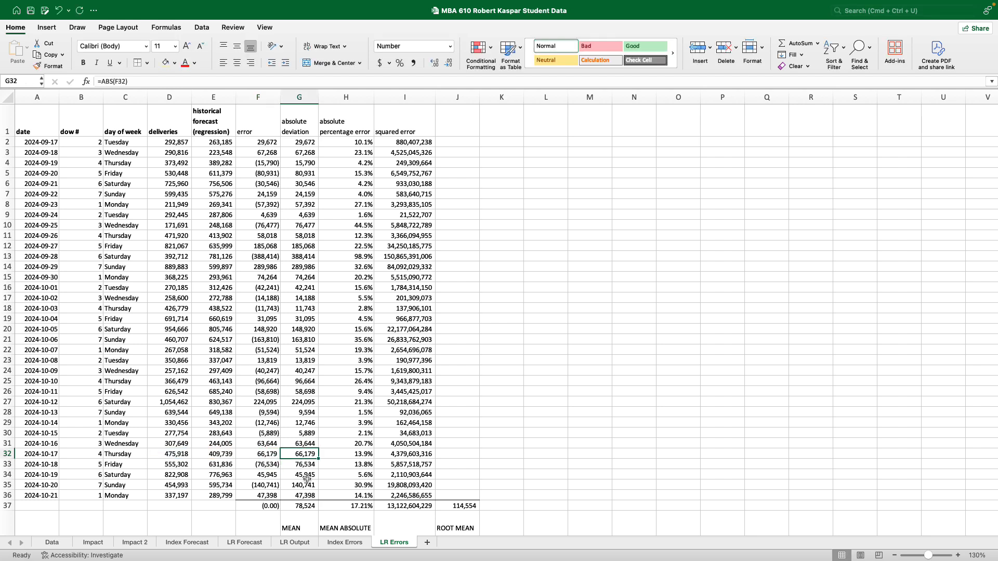
double_click(356, 455)
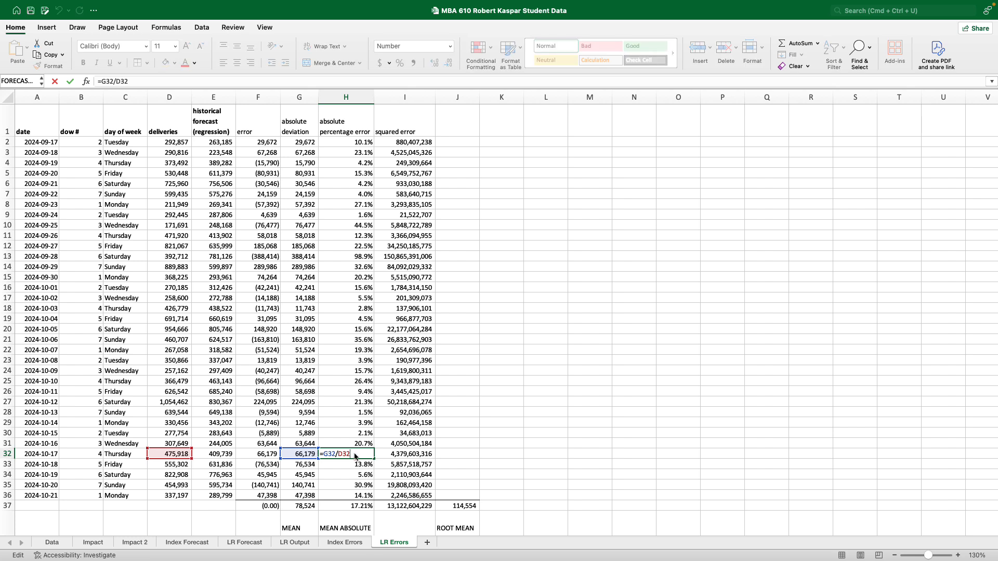
key(Return)
double_click(393, 454)
scroll(415, 462, down, 1)
click(491, 474)
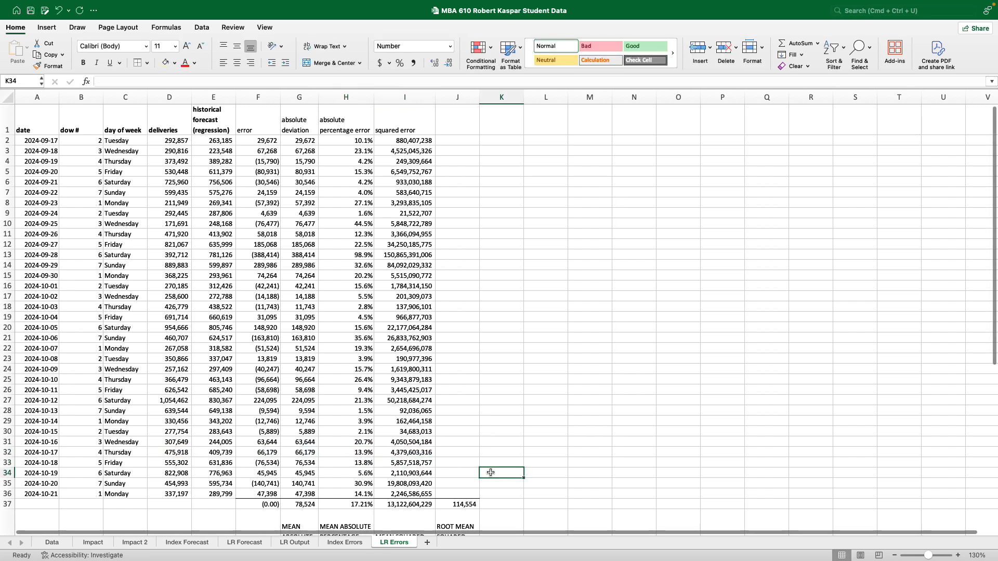
Inspect the regression forecast and the error, absolute deviation and percentage error formulas for 2024-10-18 in row 33
click(263, 464)
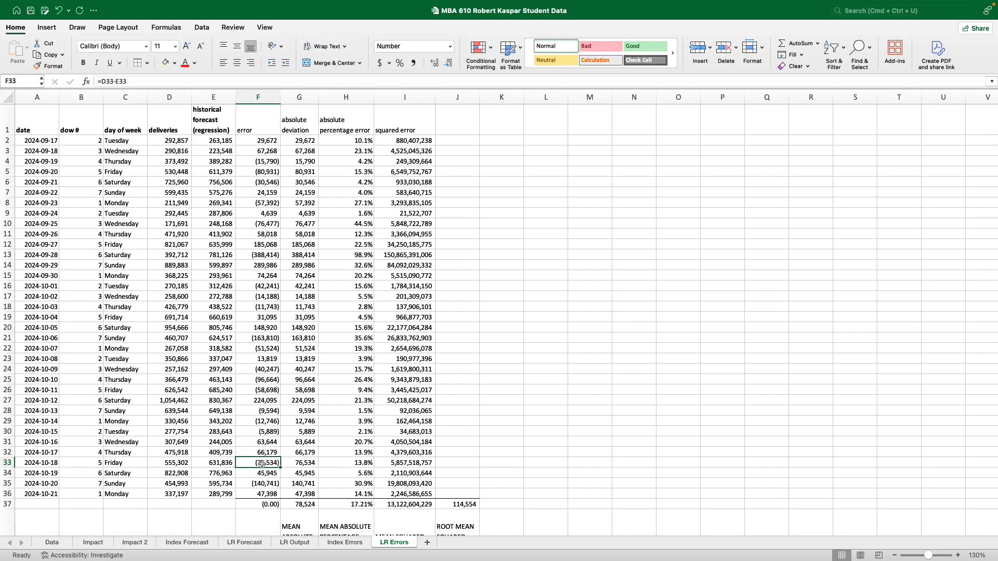
click(221, 465)
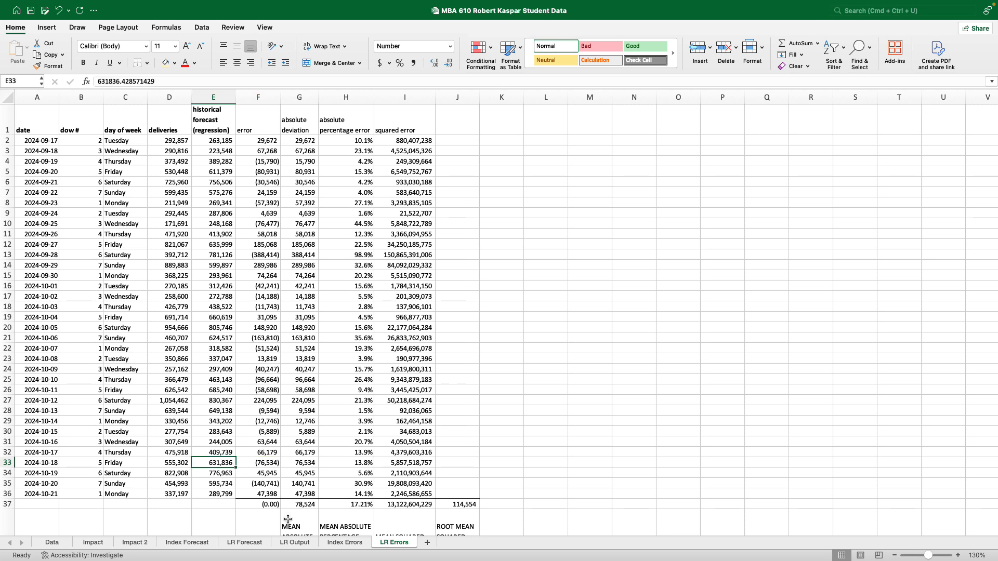
click(260, 465)
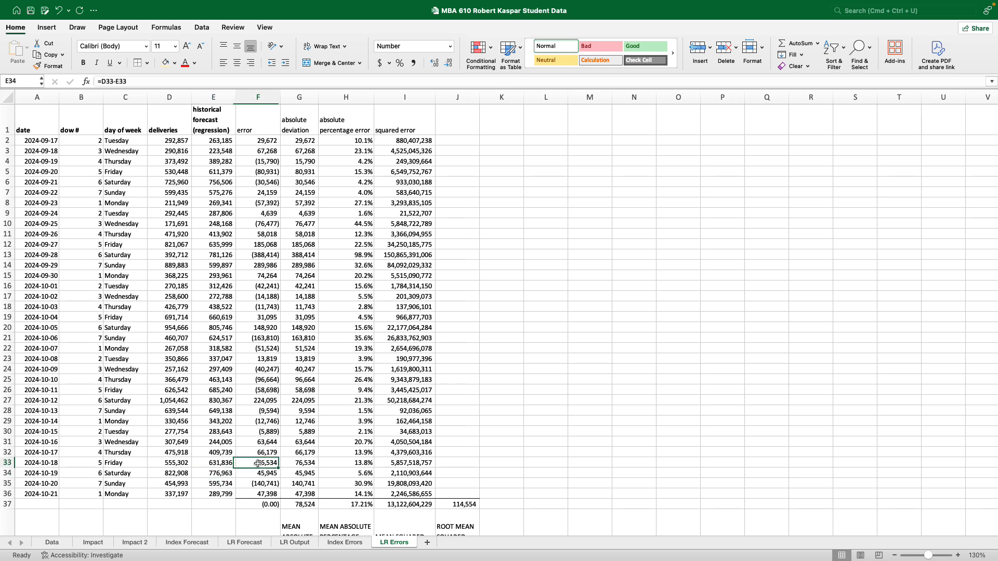
click(306, 464)
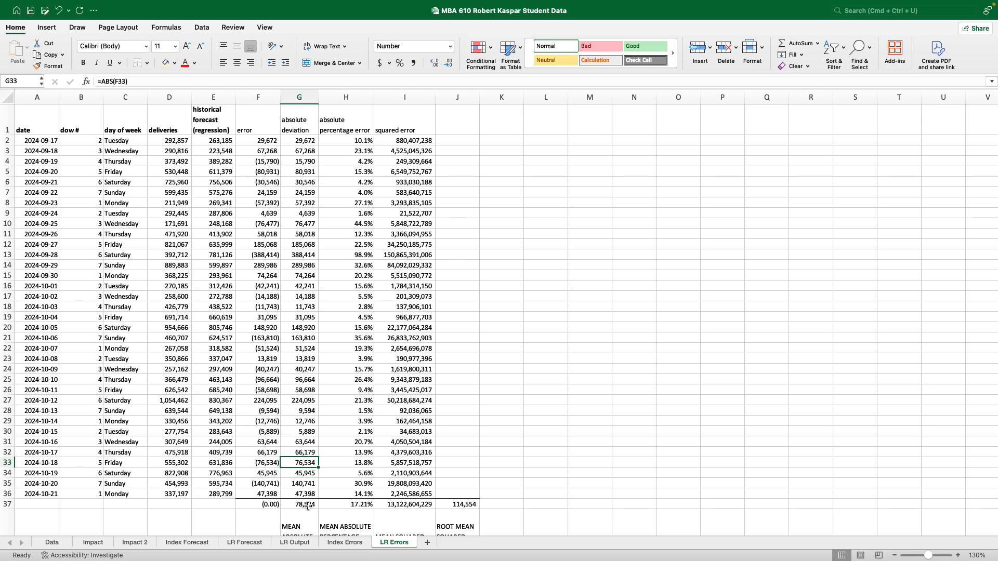
double_click(362, 462)
key(Return)
click(517, 439)
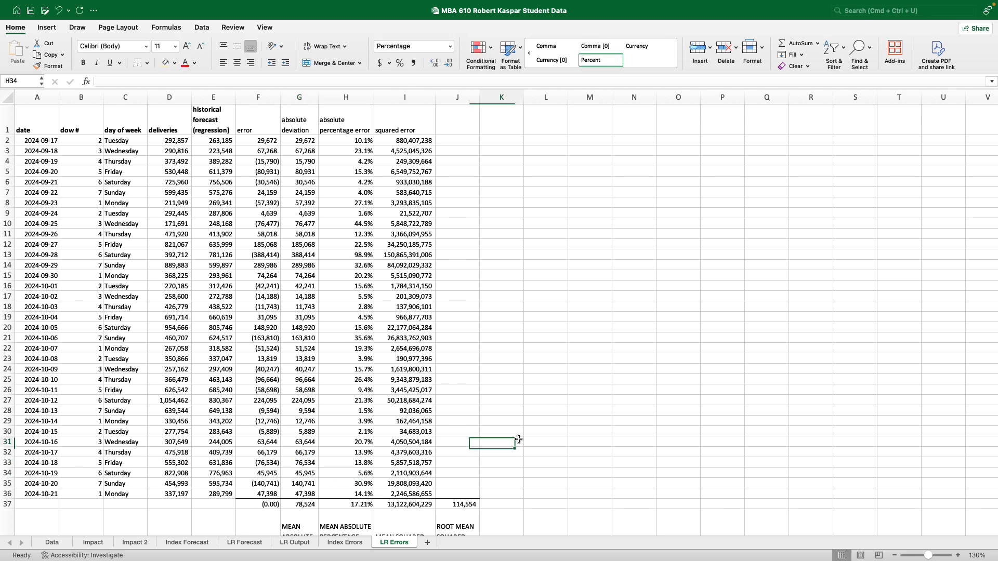
Check the AVERAGE range for mean squared error in I37 and review the summary block F37:J39
double_click(418, 505)
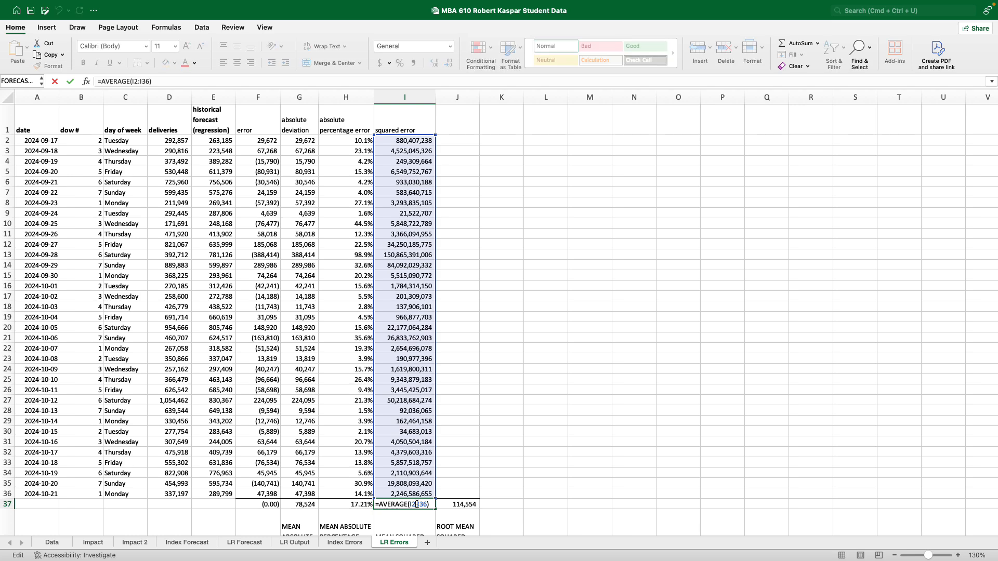
key(Return)
click(522, 321)
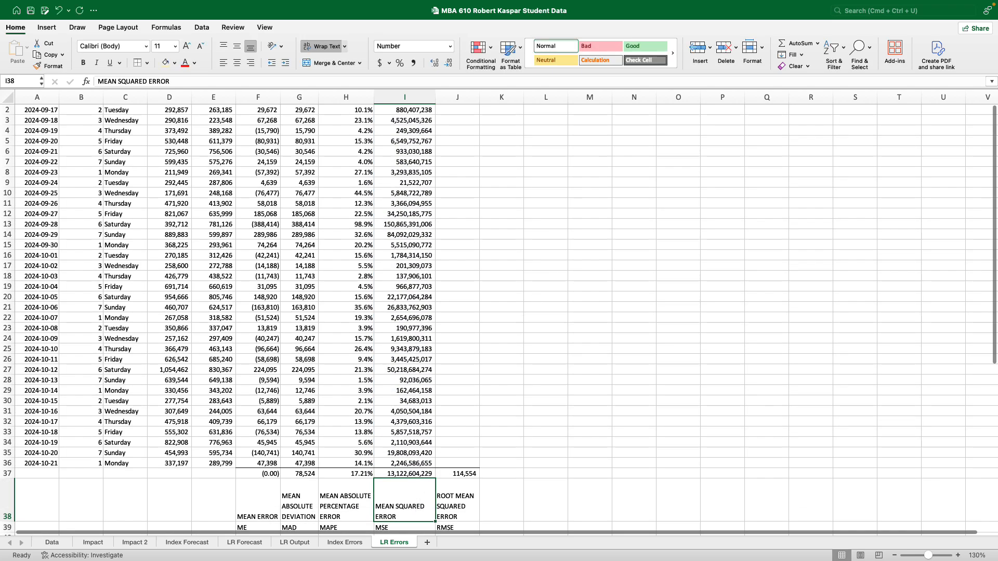
scroll(523, 322, down, 2)
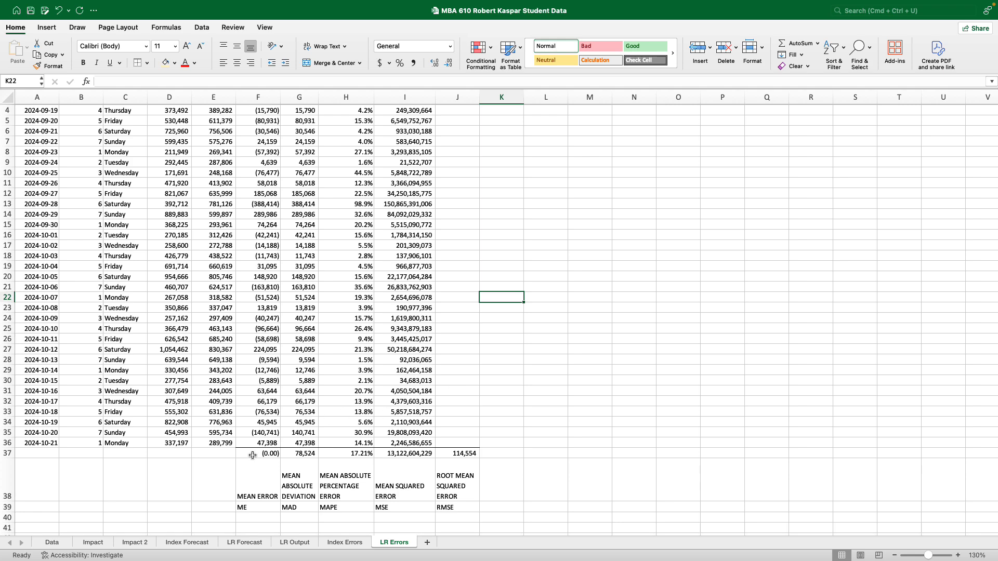
drag(251, 453, 458, 510)
scroll(575, 361, up, 3)
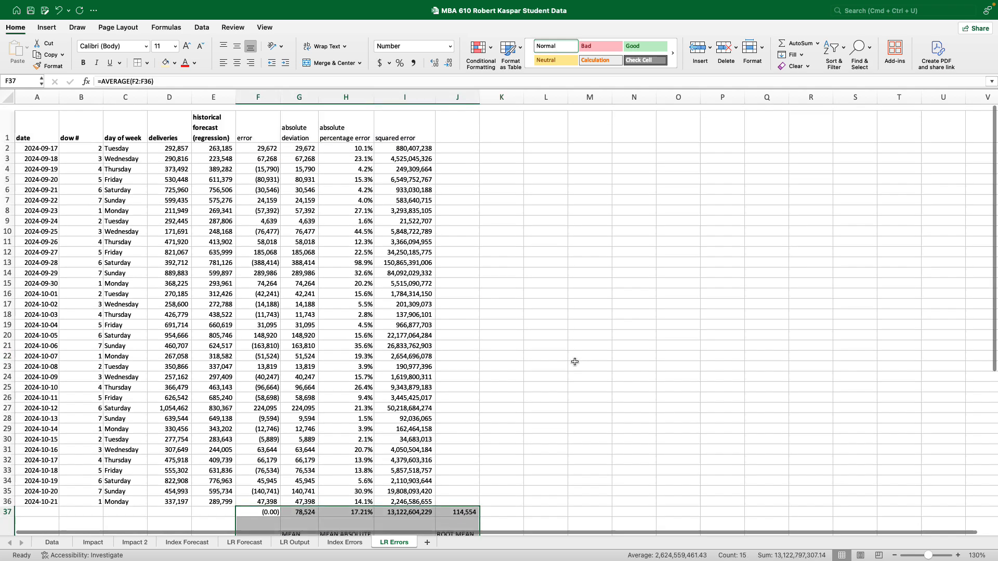
click(575, 362)
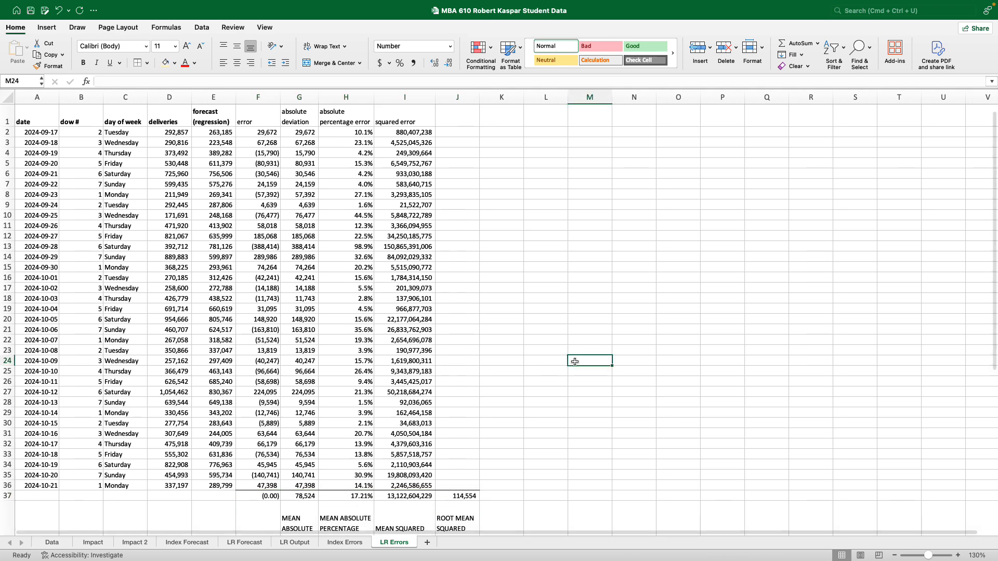
View the deliveries and forecast chart on the Index Errors sheet as a reference, and return to LR Errors
click(343, 544)
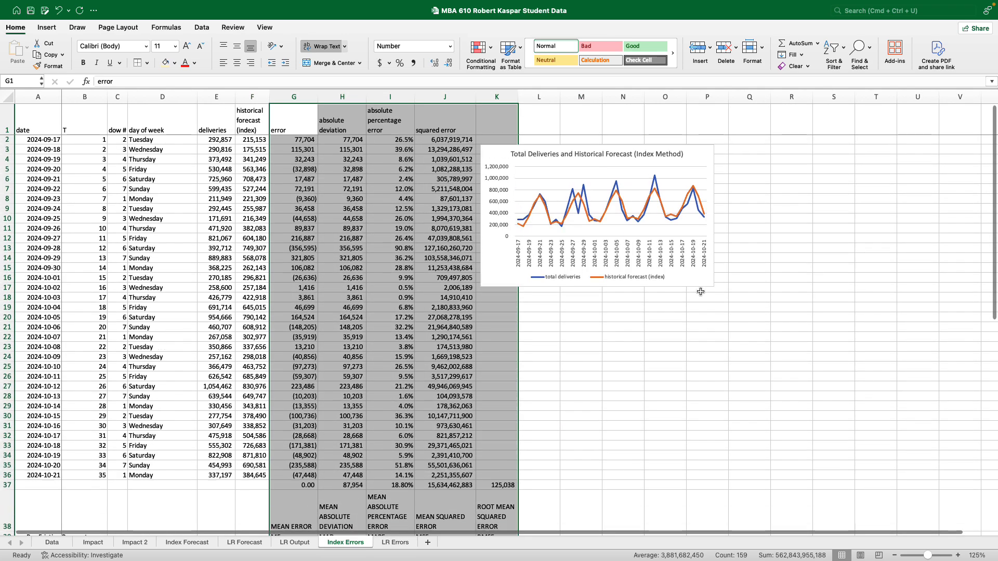
click(692, 316)
mouse_move(537, 203)
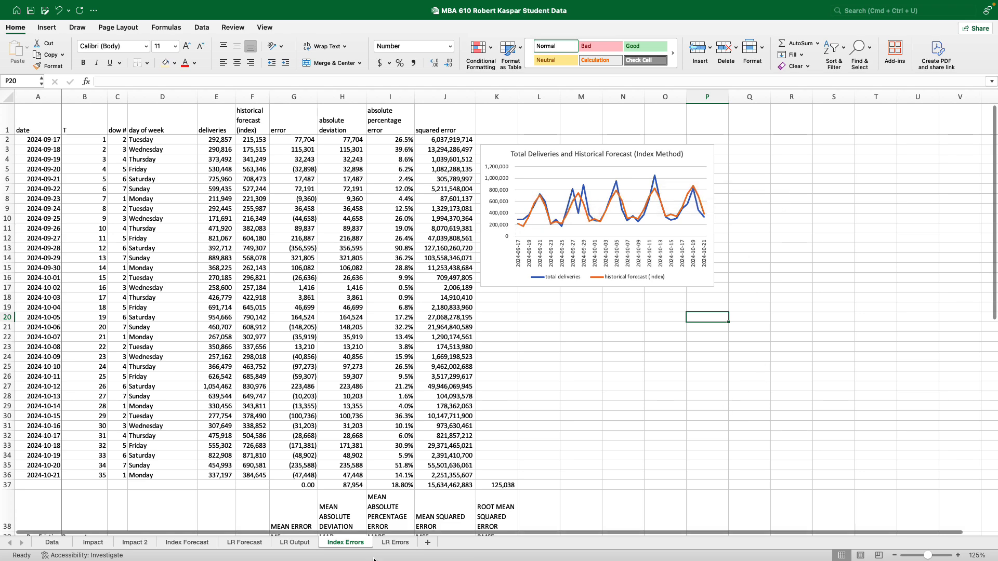
click(393, 543)
click(337, 318)
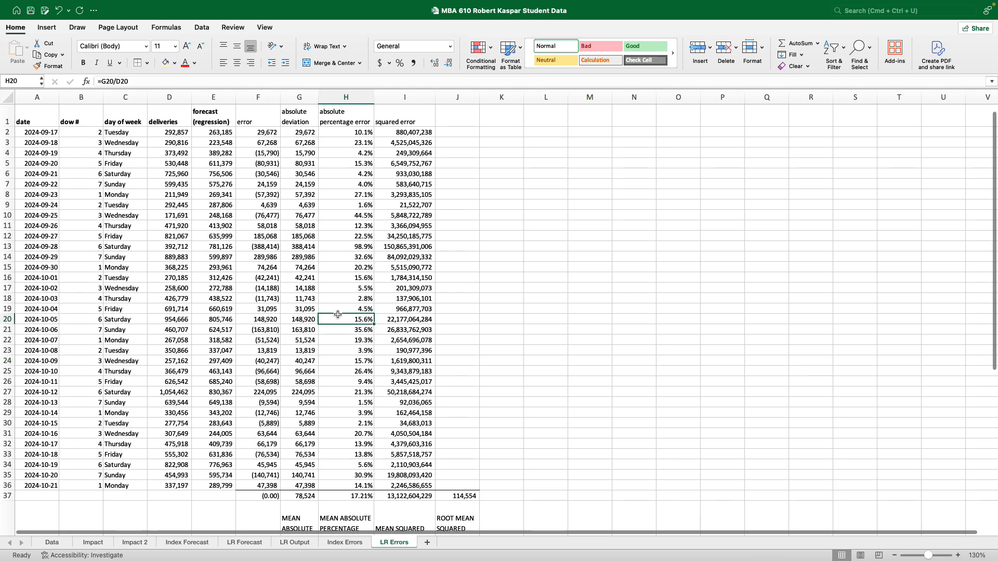
Insert a basic 2-D line chart of the deliveries in D2:D36 and place it beside the error table
click(163, 134)
drag(162, 137, 169, 484)
click(51, 32)
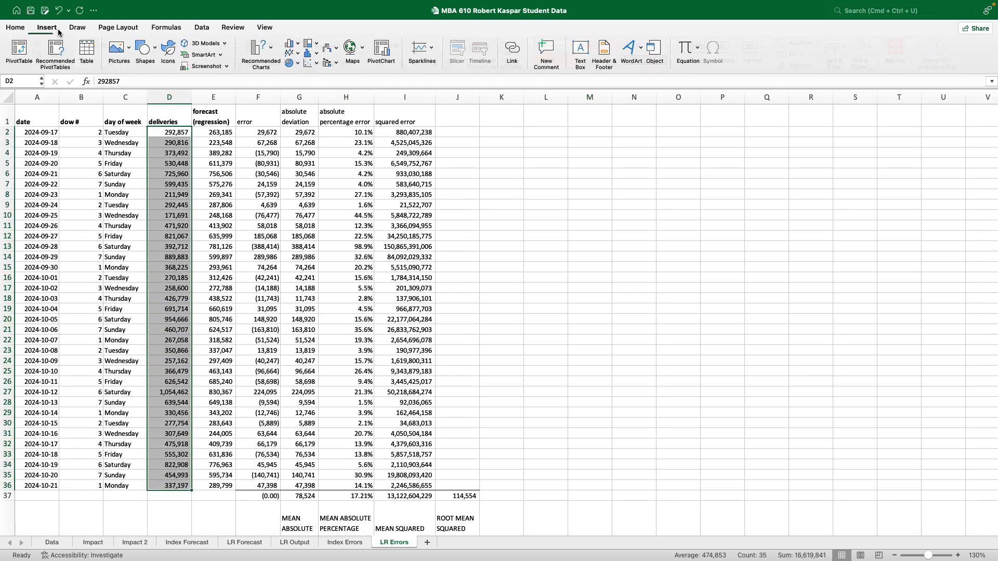
click(291, 53)
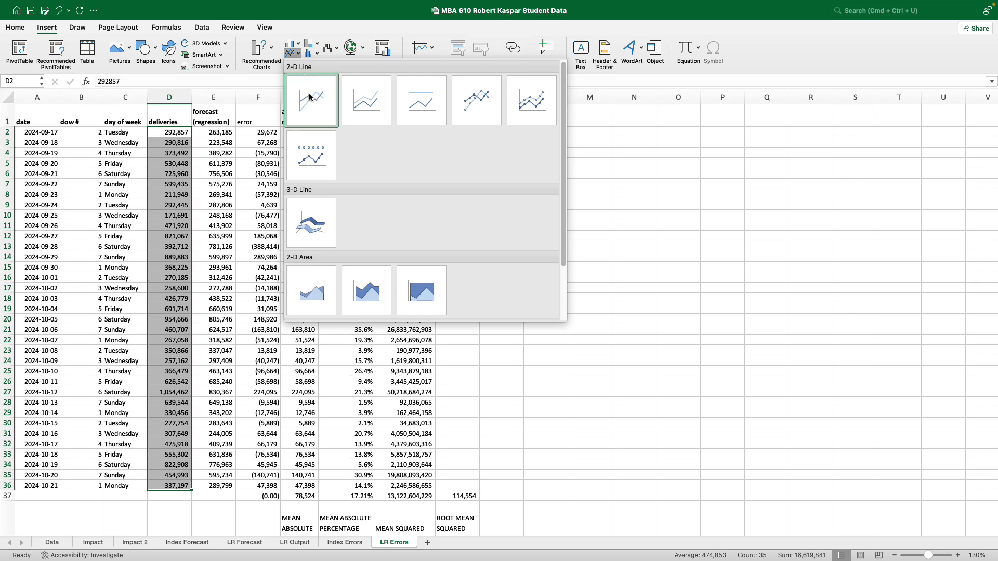
click(310, 98)
drag(396, 246, 499, 133)
Open the chart's data source settings and name the existing series "deliveries"
right_click(525, 178)
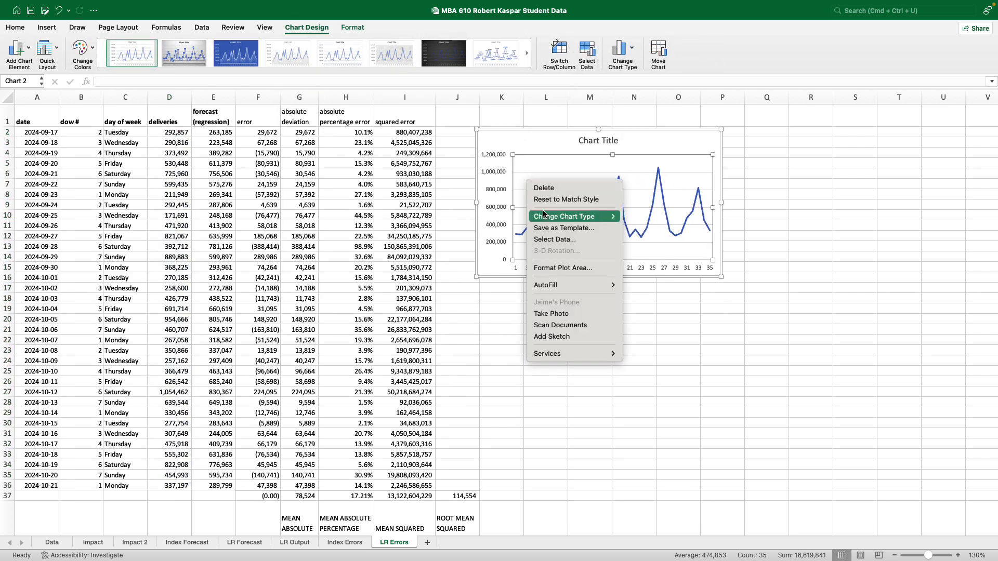
key(Return)
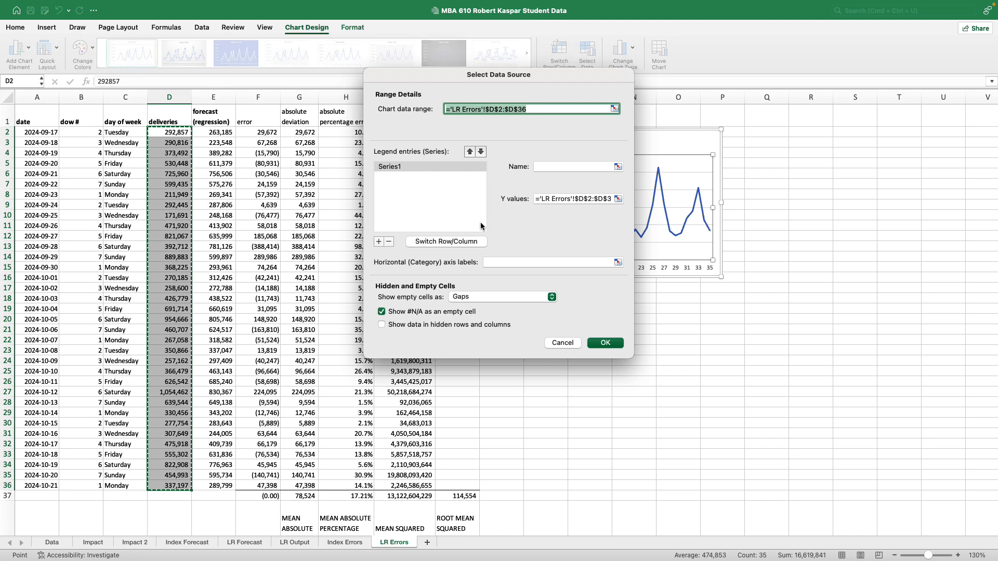
click(562, 166)
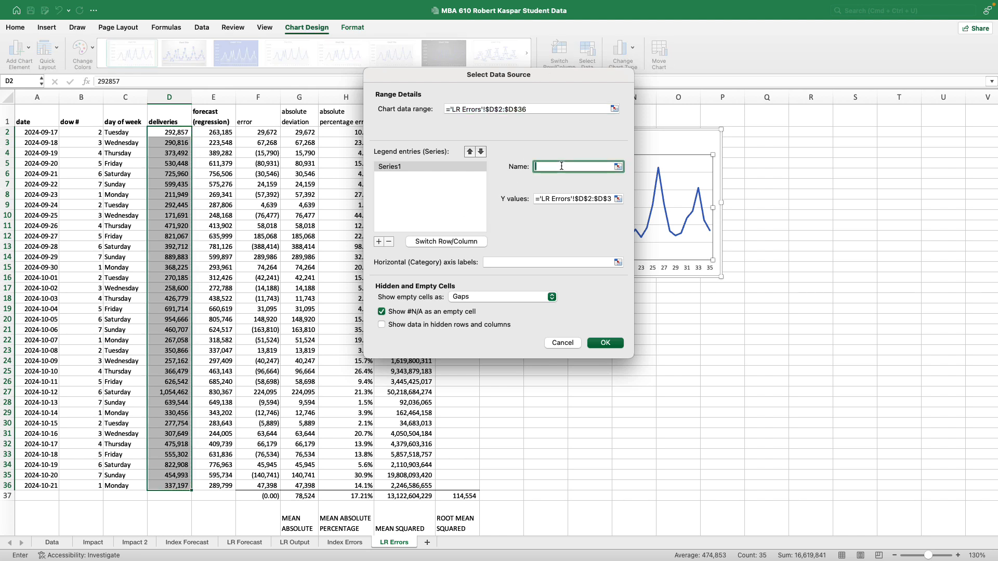
text(Deliv)
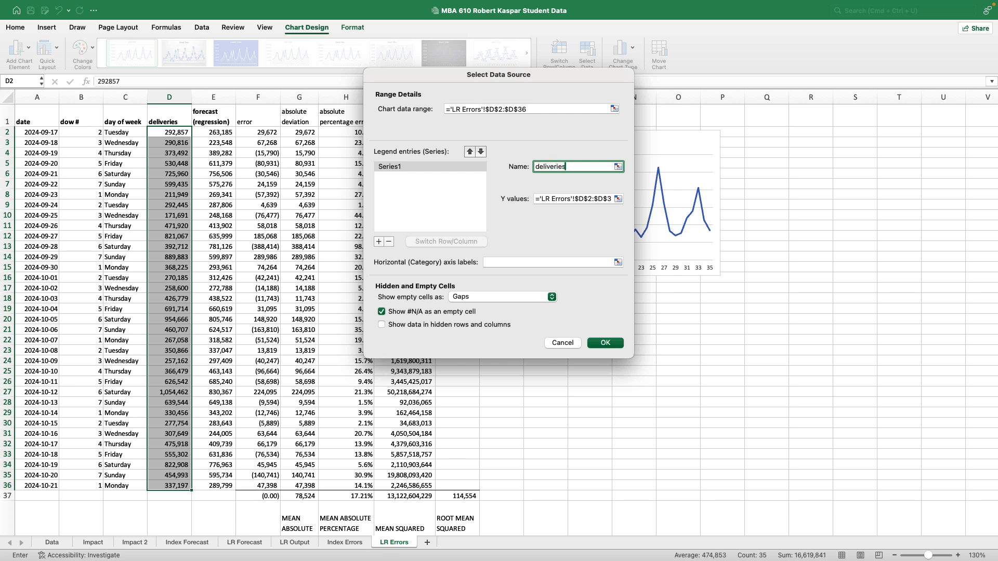
Add a second series to the chart and name it "historical forecast (linear regression)"
click(381, 242)
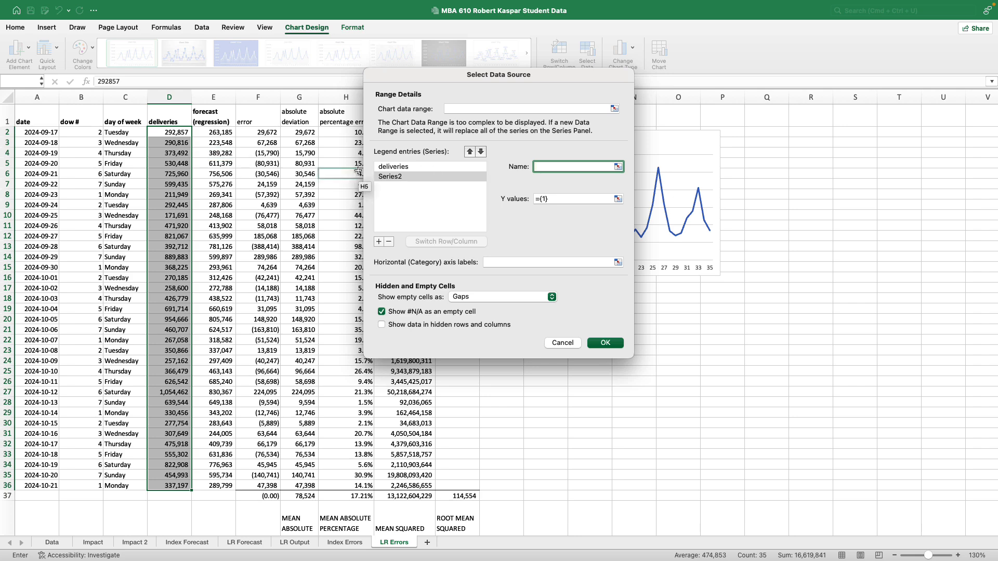
drag(213, 132, 210, 486)
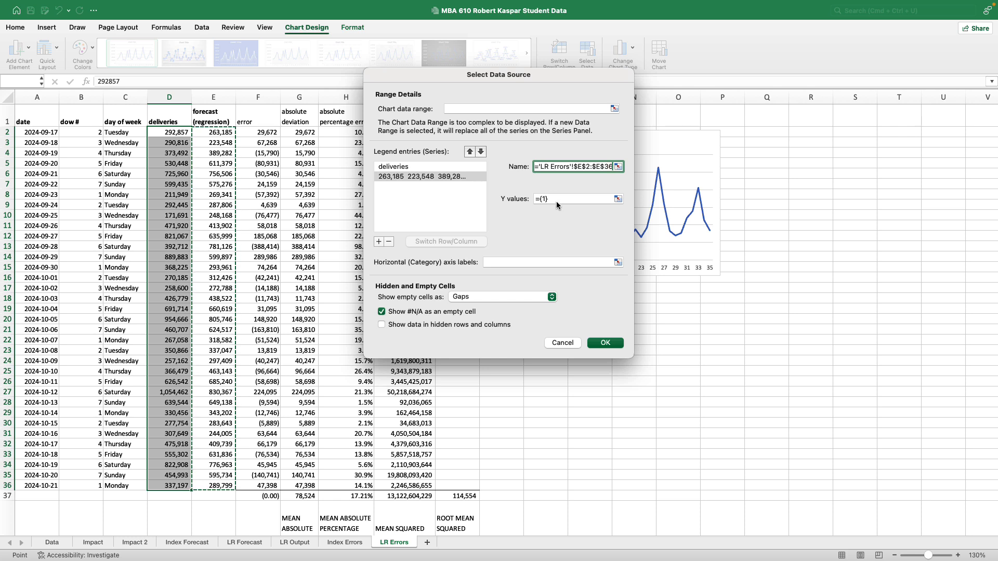
triple_click(607, 167)
key(BackSpace)
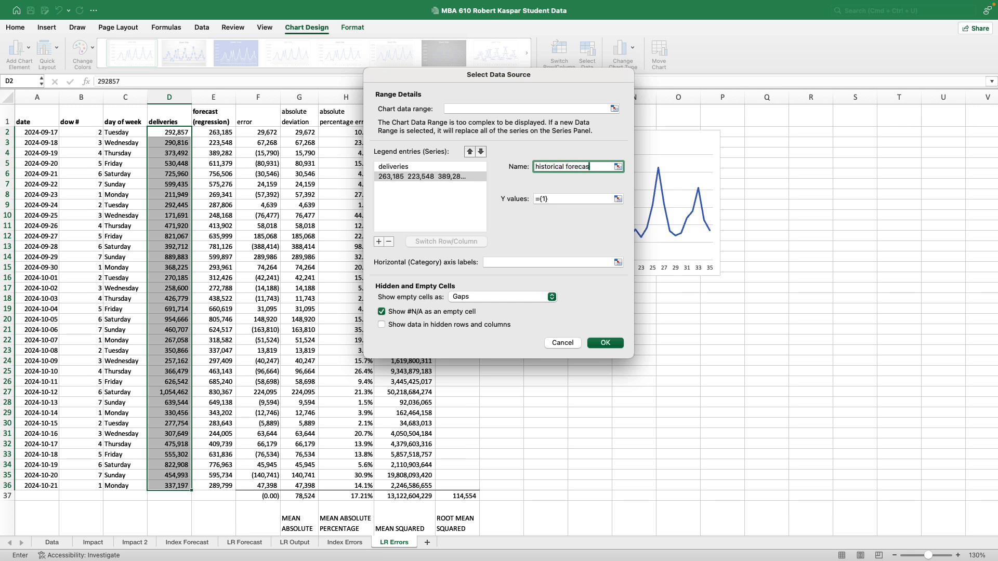
text(historical forecast (linear regression))
Set the Y values of the linear regression forecast series to E2:E36 on LR Errors
click(591, 202)
key(super+a)
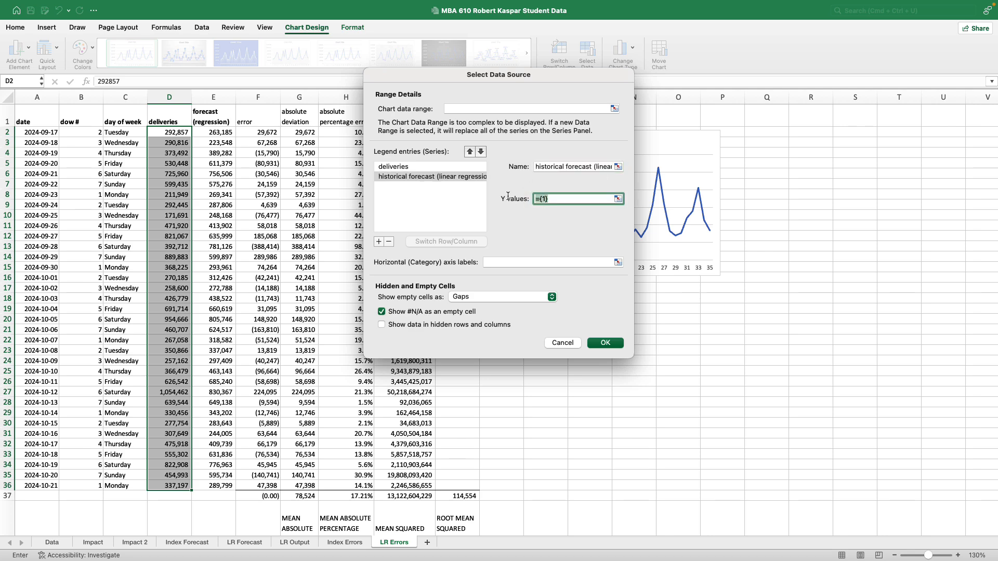
key(BackSpace)
drag(224, 127, 213, 486)
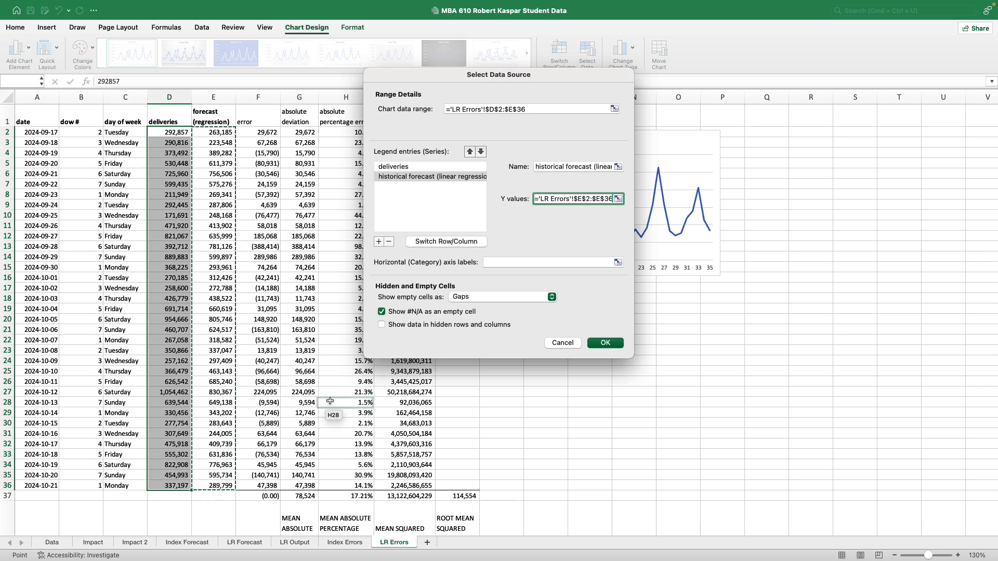
Set the chart's horizontal axis labels to the dates in A2:A36 on LR Errors and apply the data source changes
click(517, 264)
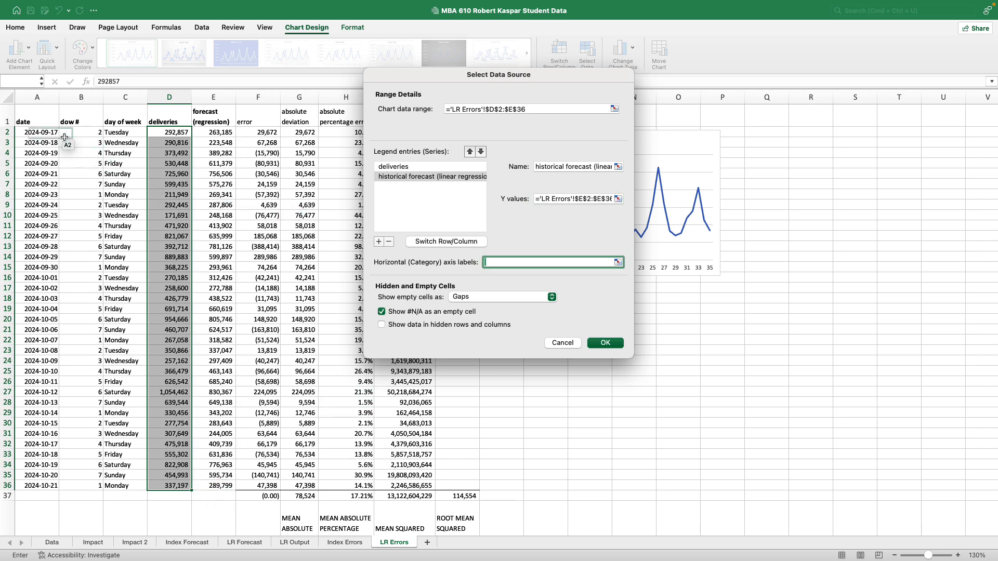
drag(27, 132, 33, 488)
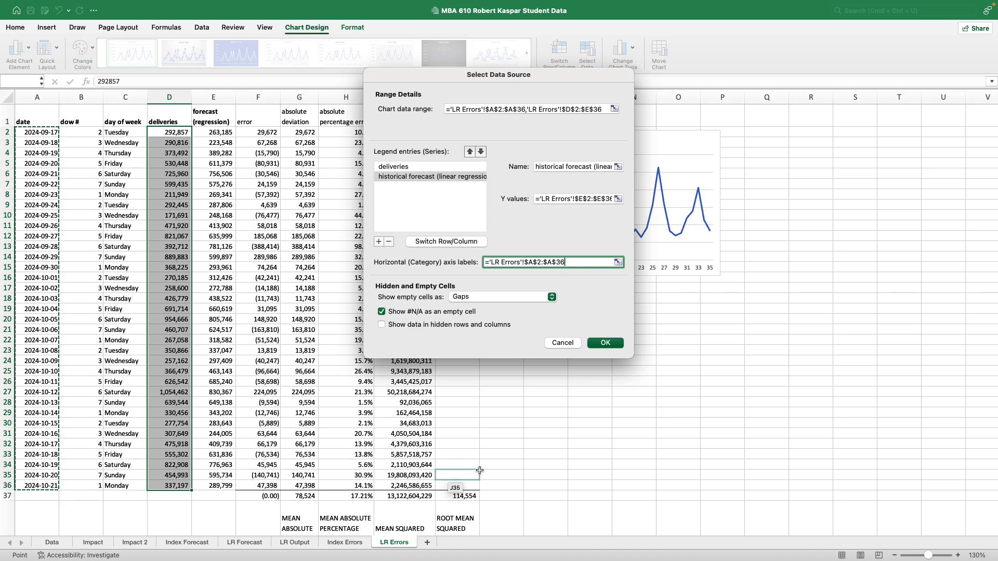
click(603, 344)
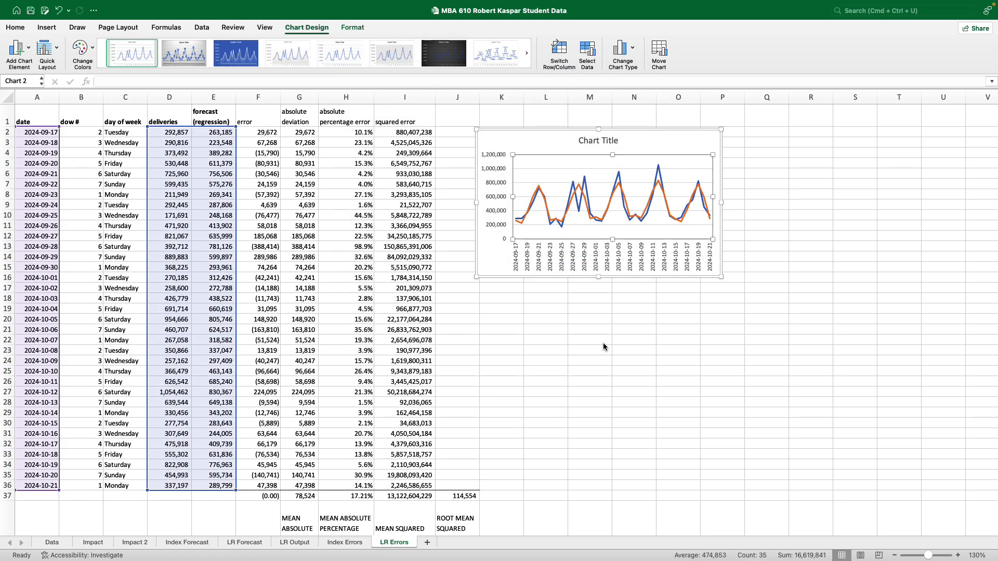
click(621, 360)
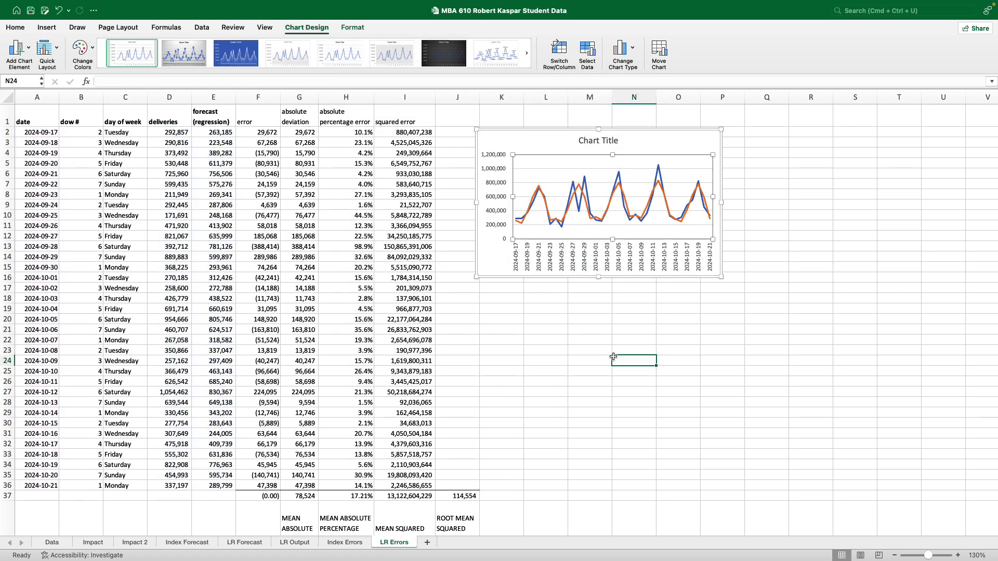
Check the Index Errors chart for reference and add a legend at the bottom of the LR Errors chart
click(341, 544)
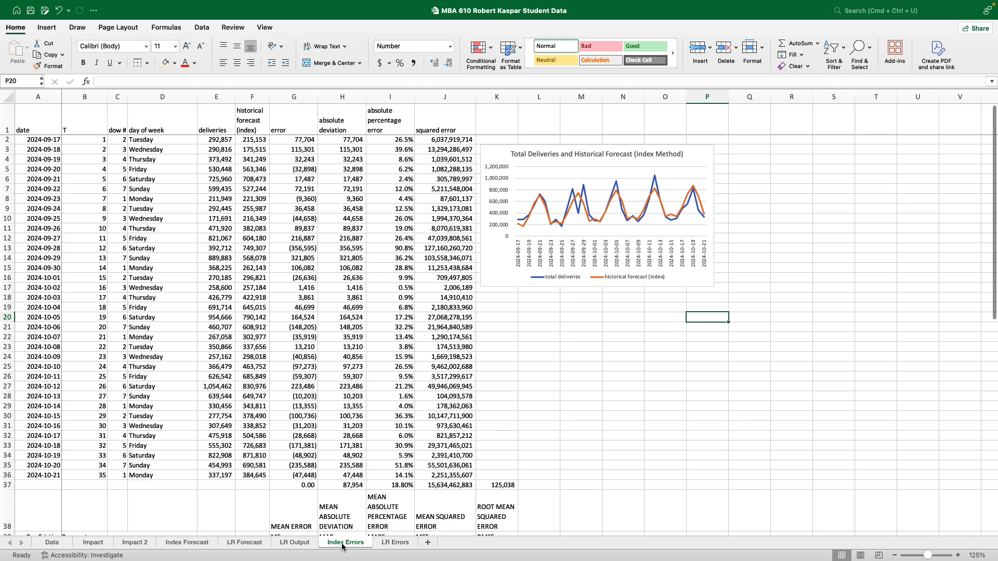
click(393, 544)
click(588, 475)
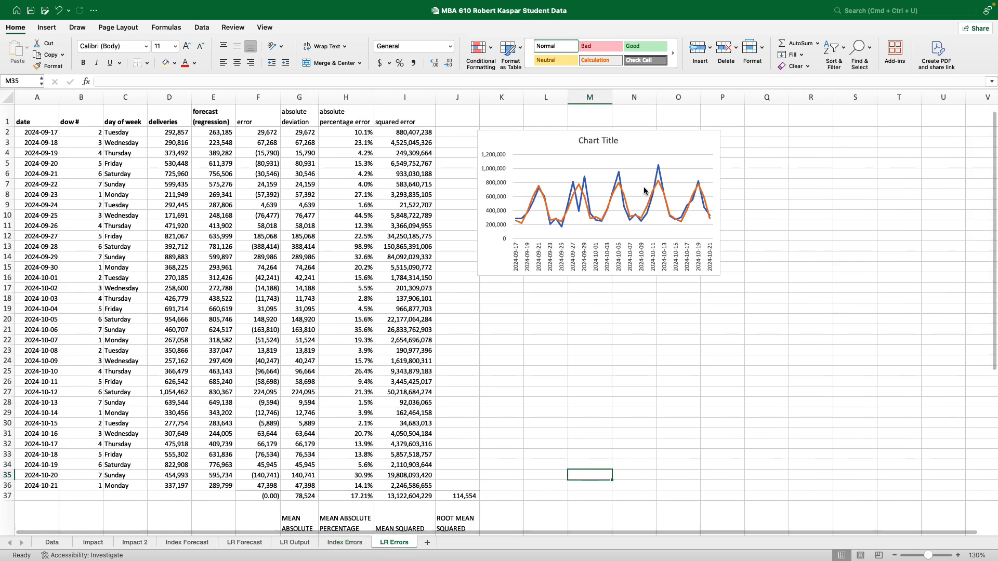
click(653, 149)
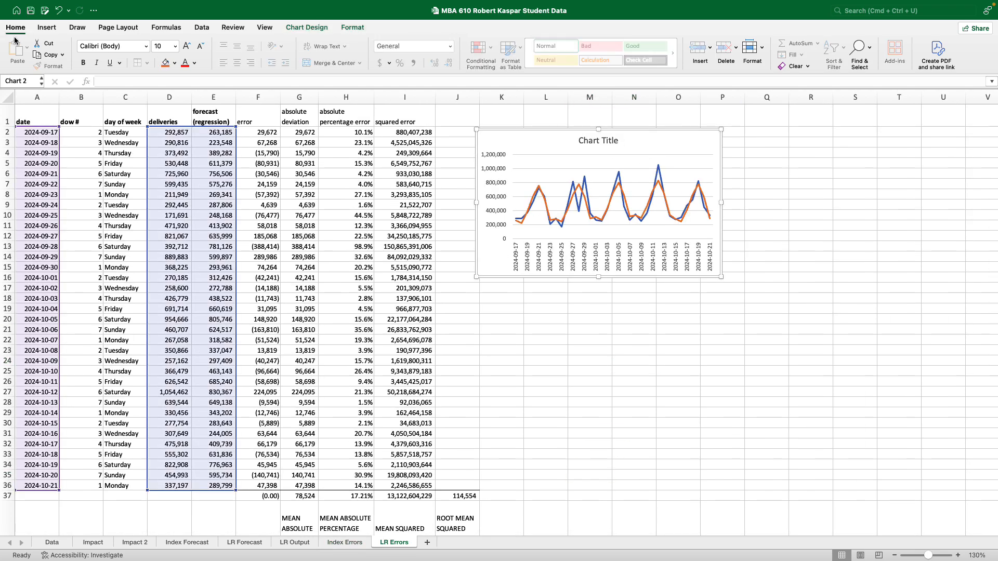
click(301, 27)
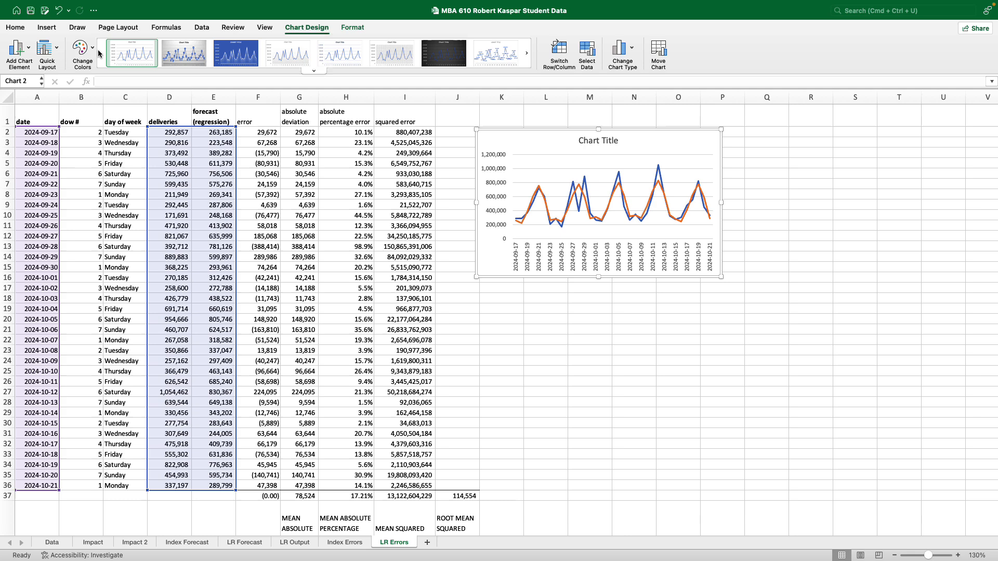
click(20, 58)
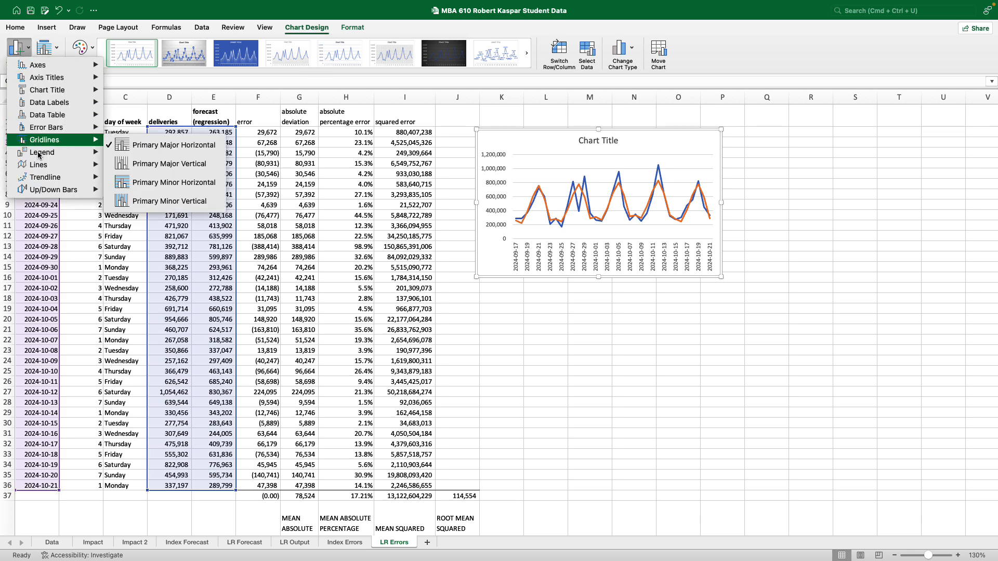
click(161, 229)
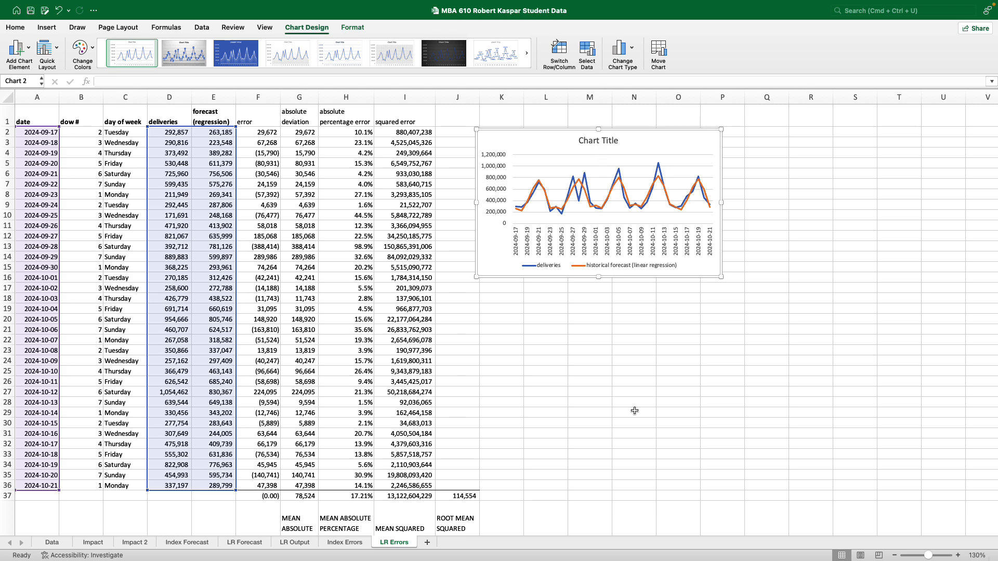
Copy the title "Total Deliveries and Historical Forecast (Index Method)" from the Index Errors chart into the LR Errors chart's title
click(351, 544)
click(615, 151)
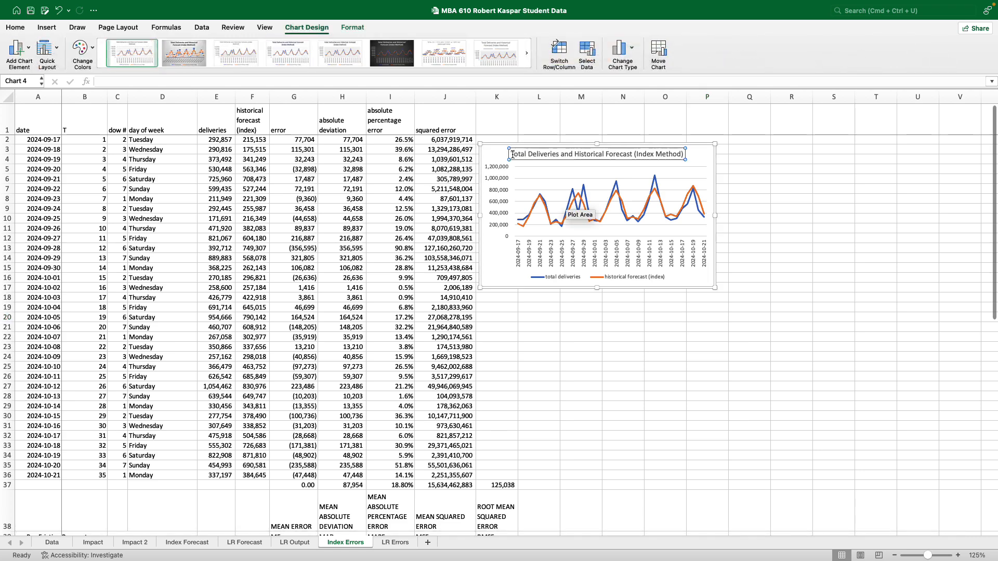
drag(512, 155, 671, 157)
key(super+c)
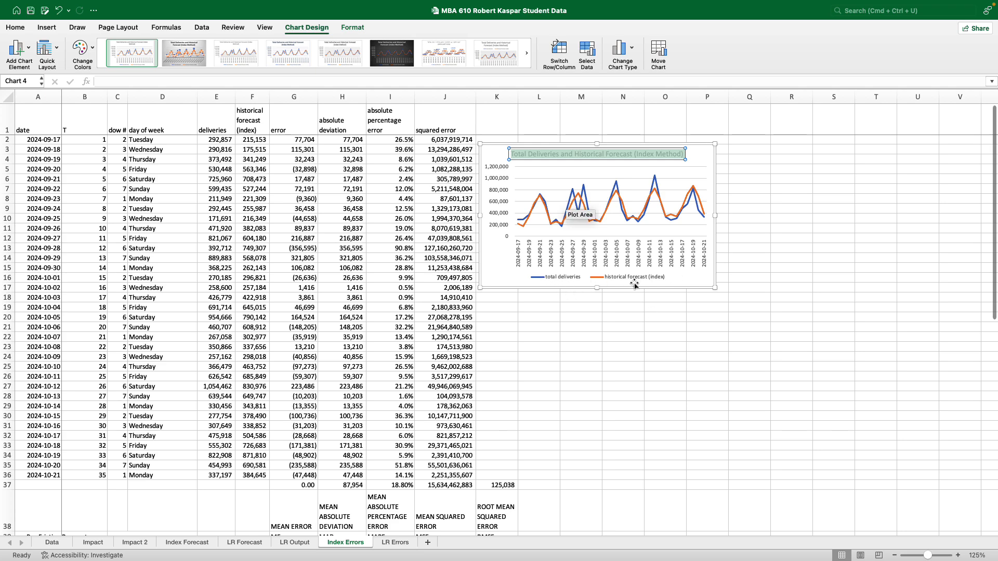
click(395, 542)
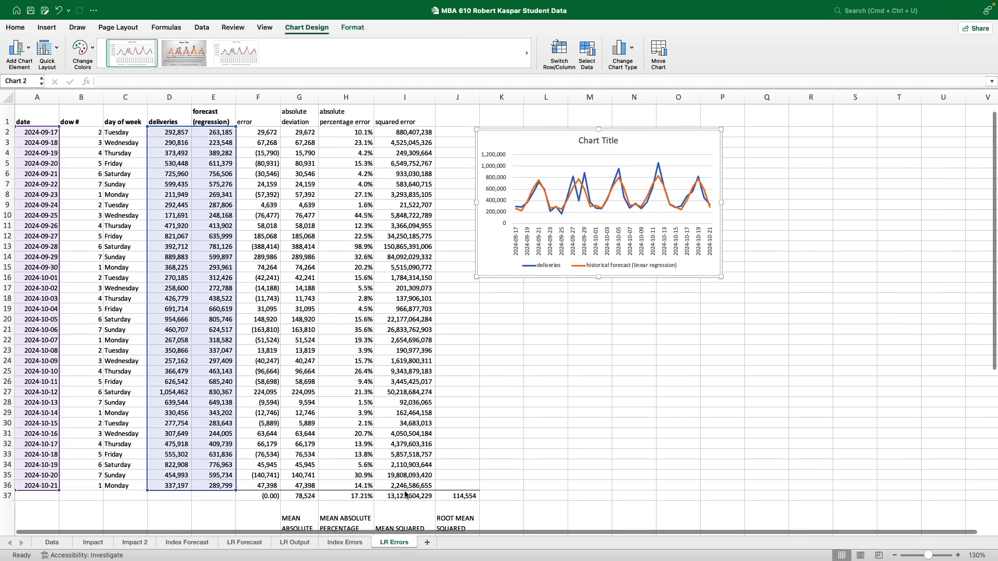
click(605, 140)
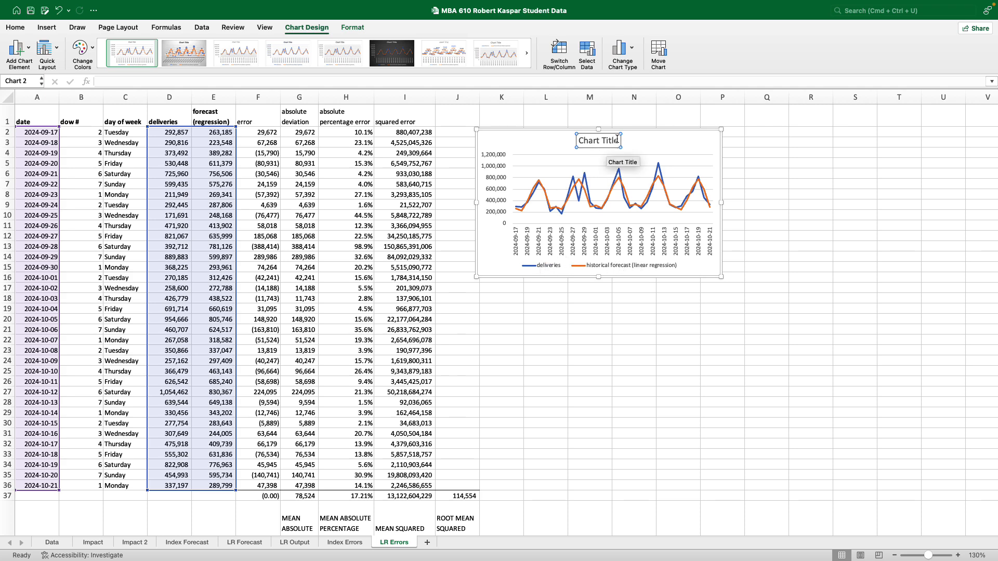
triple_click(618, 141)
key(super+v)
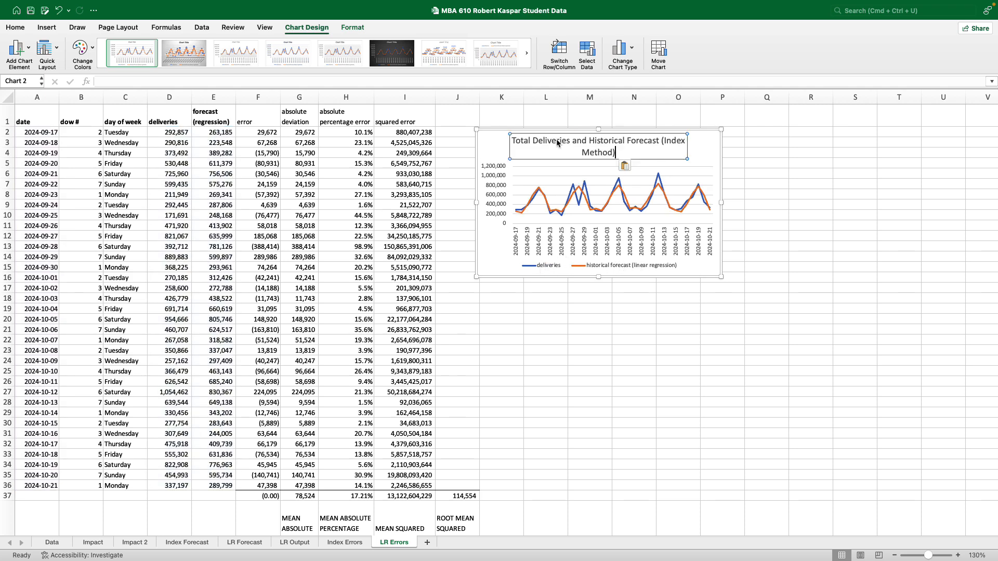
Reduce the font size of the LR Errors chart title by one increment
key(super+a)
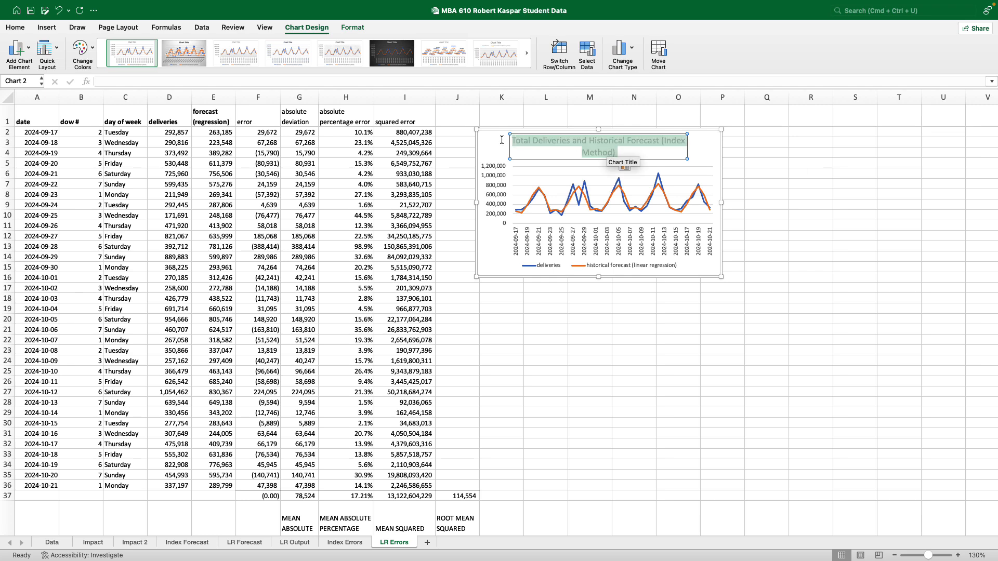
click(21, 29)
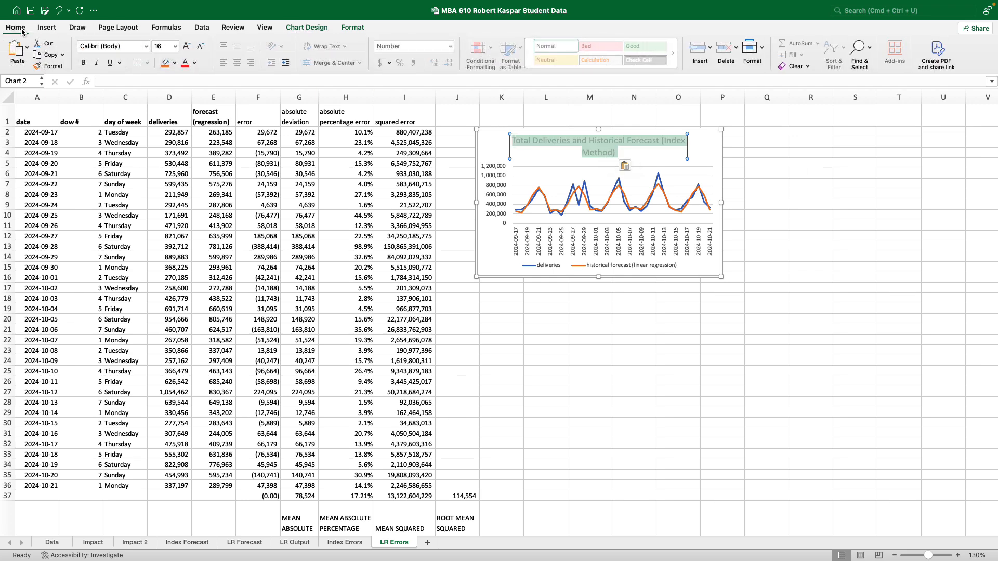
click(200, 46)
click(849, 240)
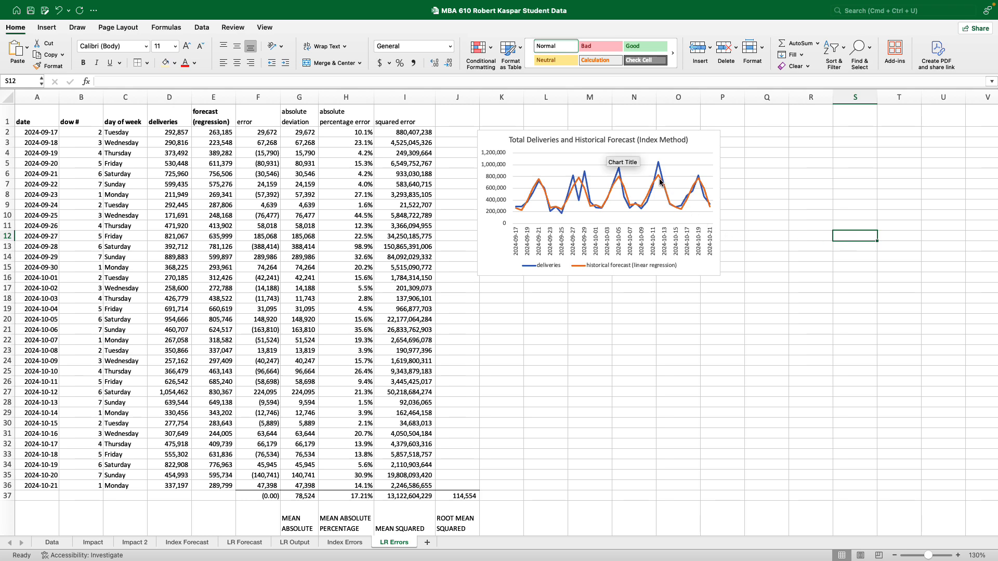
Examine the 2024-09-28 row's errors in C13:I13 against the chart, and review the error measures below the table
mouse_move(658, 180)
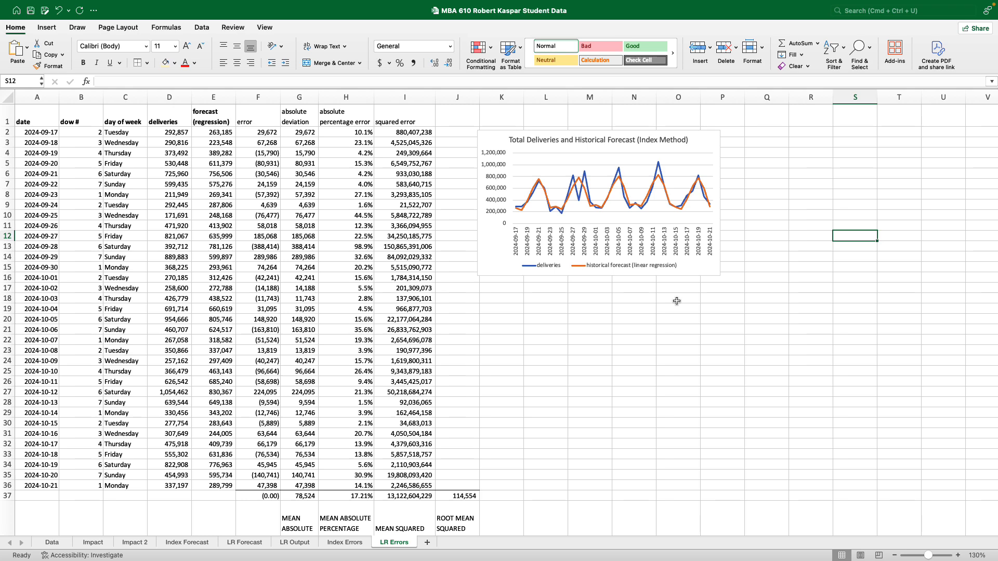
click(126, 247)
drag(126, 247, 408, 247)
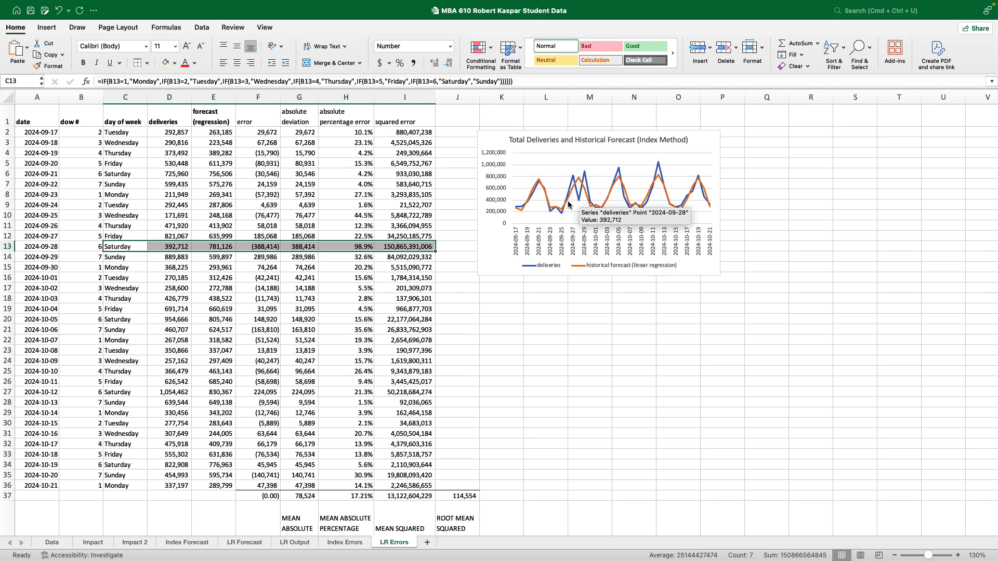
click(649, 388)
scroll(650, 388, down, 3)
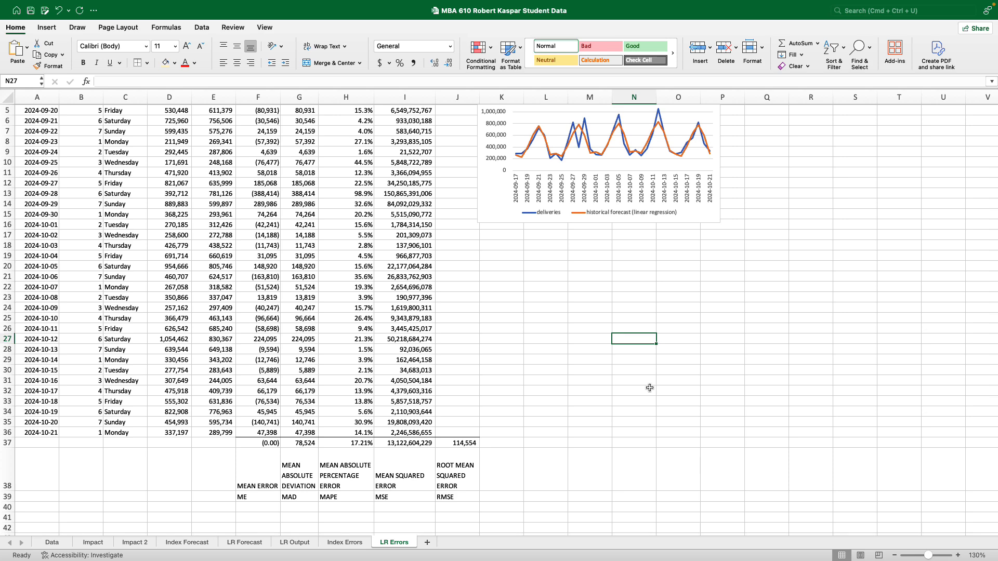
scroll(650, 387, up, 3)
scroll(649, 387, down, 1)
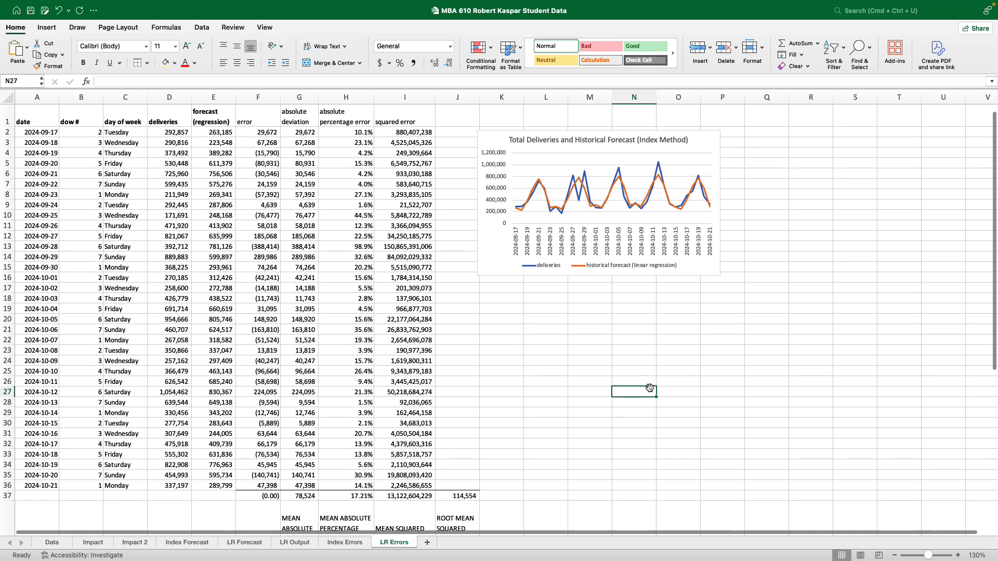
Add a new worksheet after LR Errors and name it Comparison
click(427, 543)
double_click(429, 543)
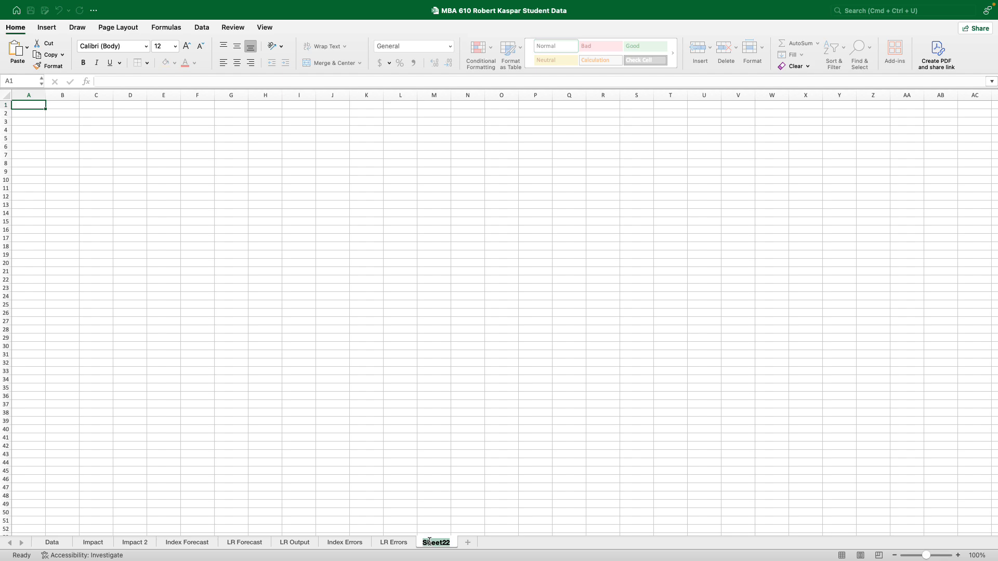
text(Comparison)
key(Return)
Copy the error measures and their labels in G37:K38 on Index Errors and return to the Comparison sheet
click(343, 542)
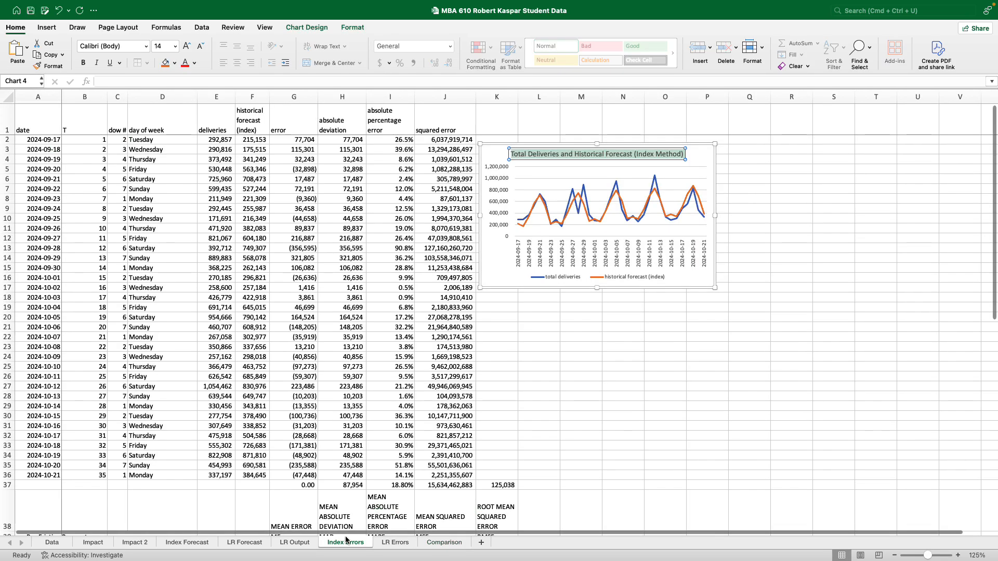
scroll(363, 481, down, 6)
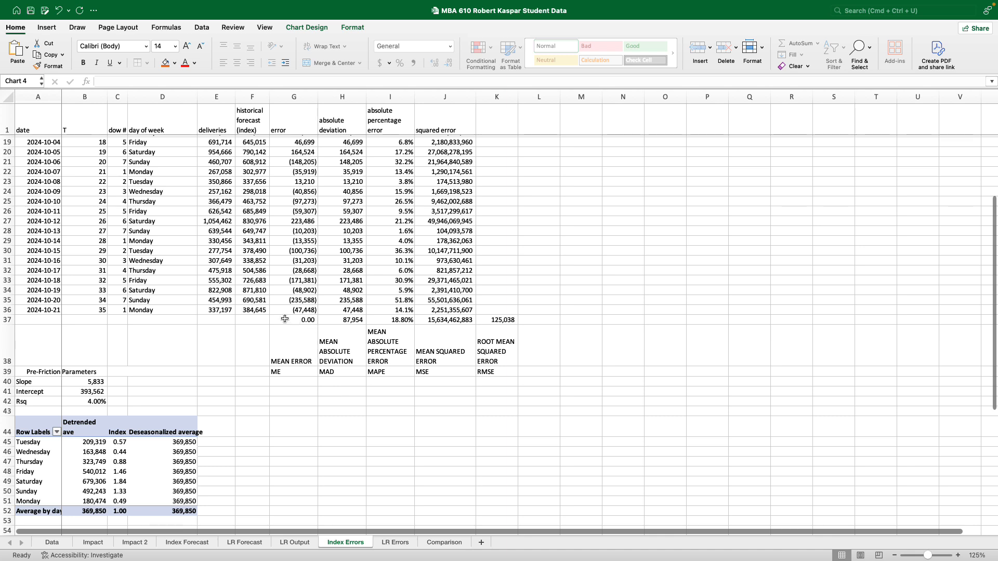
drag(285, 319, 491, 334)
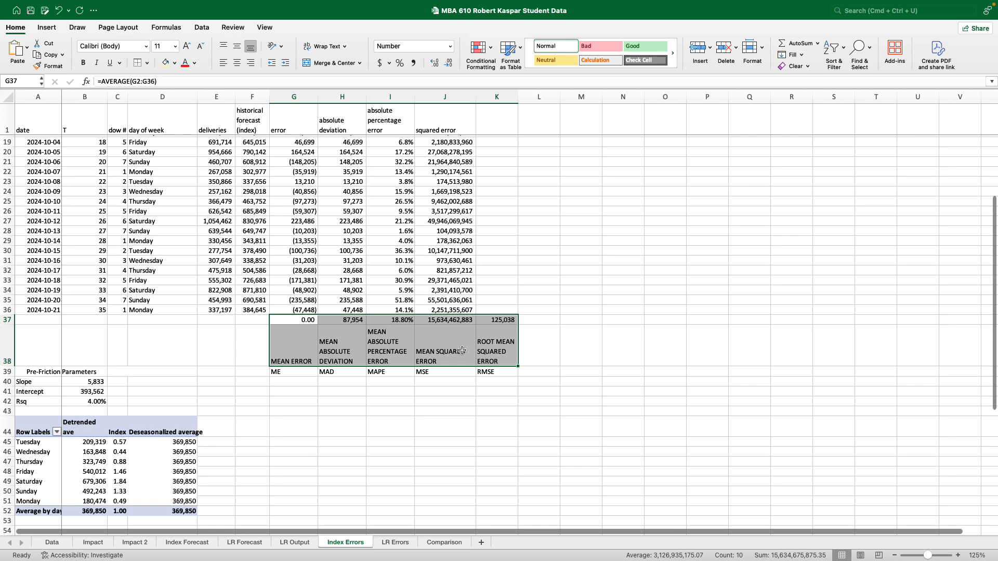
key(super+c)
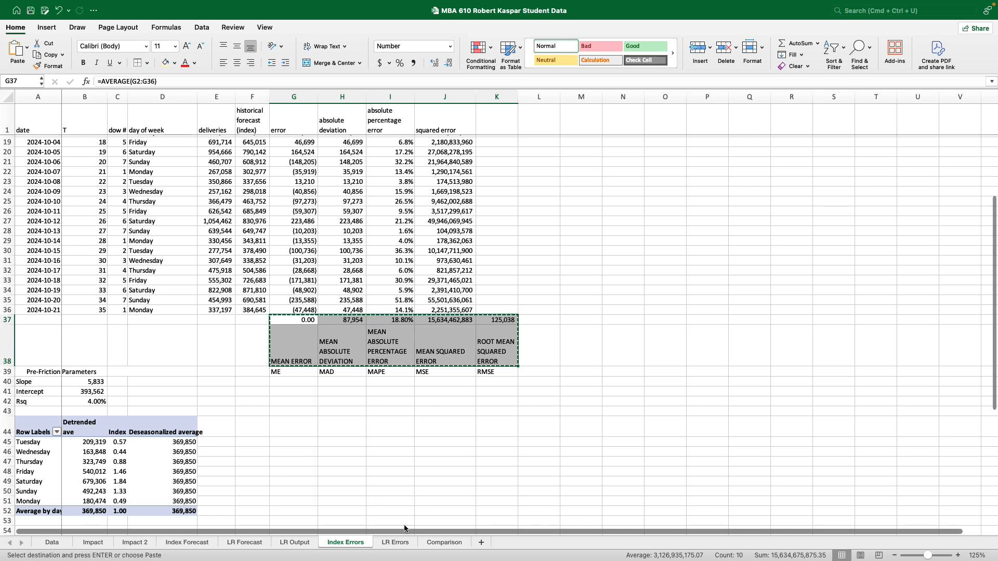
click(433, 543)
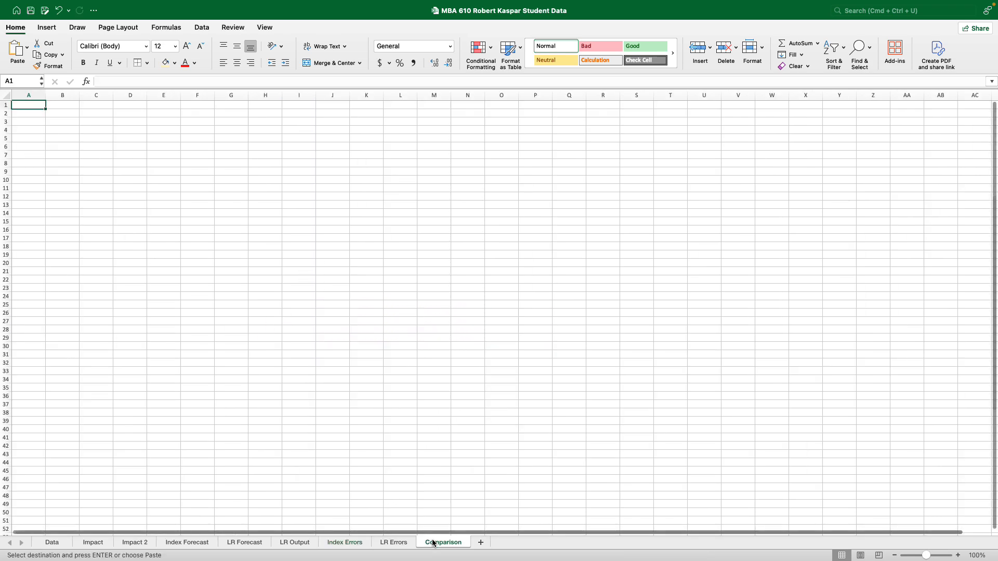
Try a regular paste of the copied error measures, formulas included, at C3 on the Comparison sheet
click(96, 123)
key(super+v)
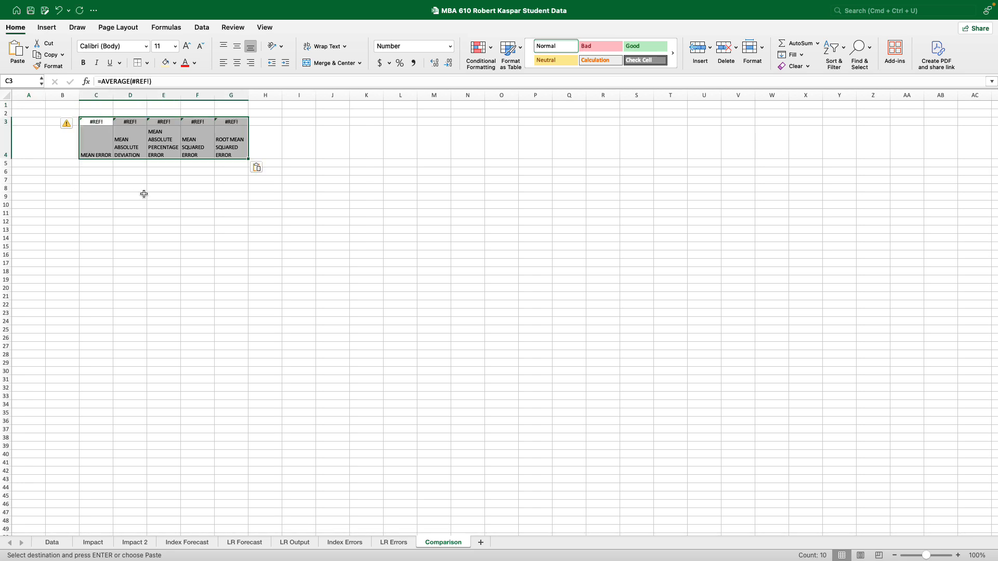
key(super+z)
key(super+z)
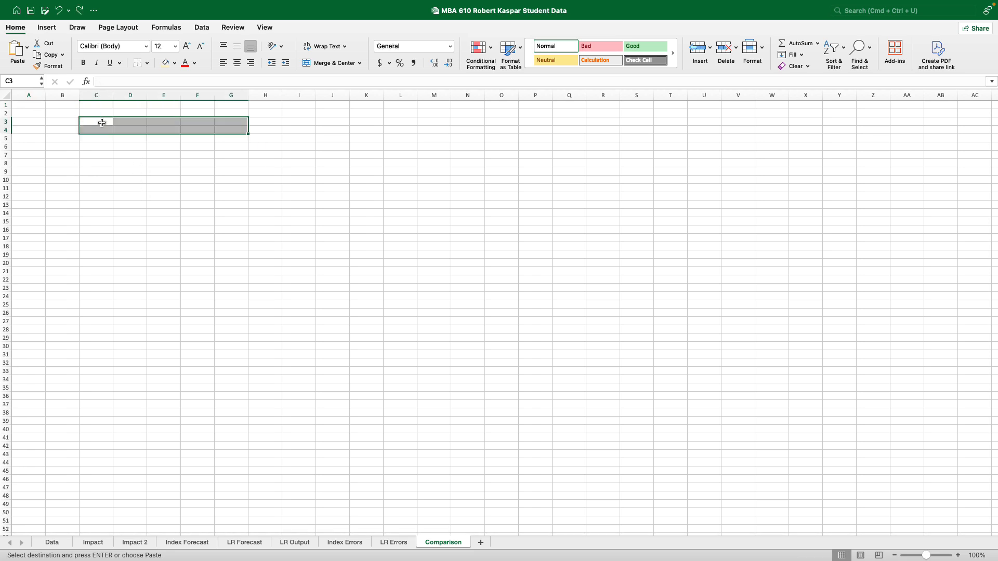
Paste the copied error measures at C3 on Comparison as values and number formatting
right_click(104, 122)
mouse_move(119, 165)
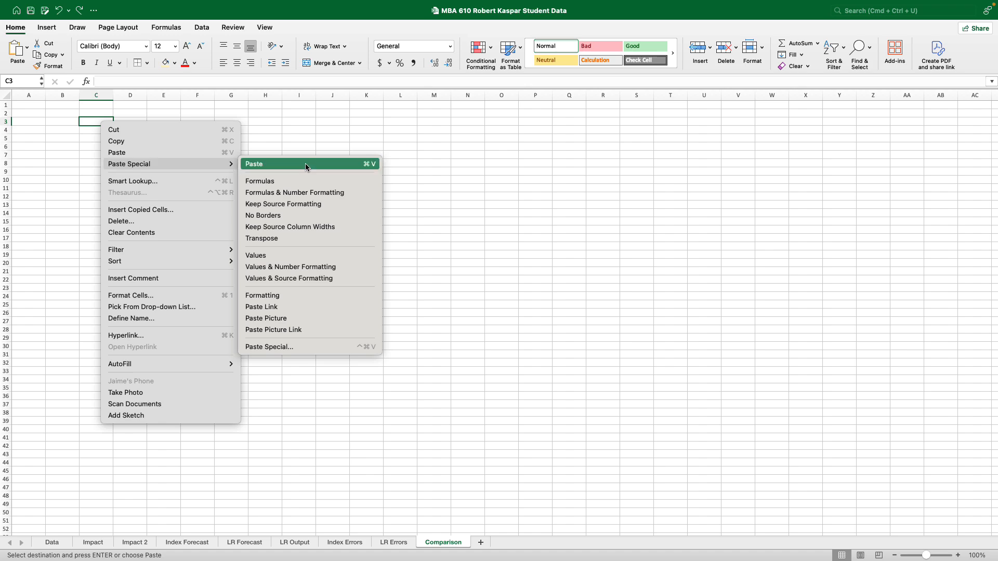
click(300, 267)
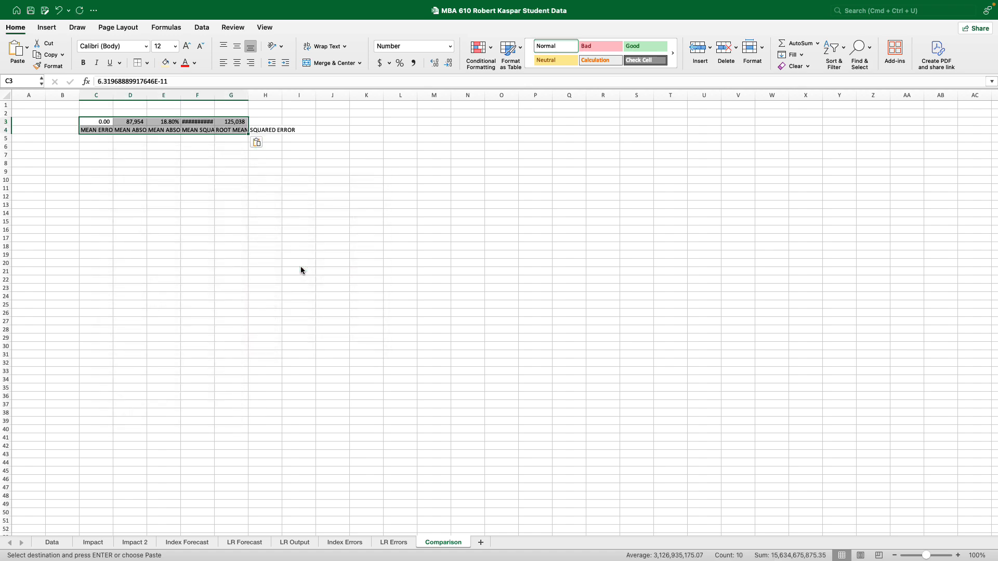
Autofit all column widths on the Comparison sheet to their contents
click(6, 96)
drag(115, 96, 114, 96)
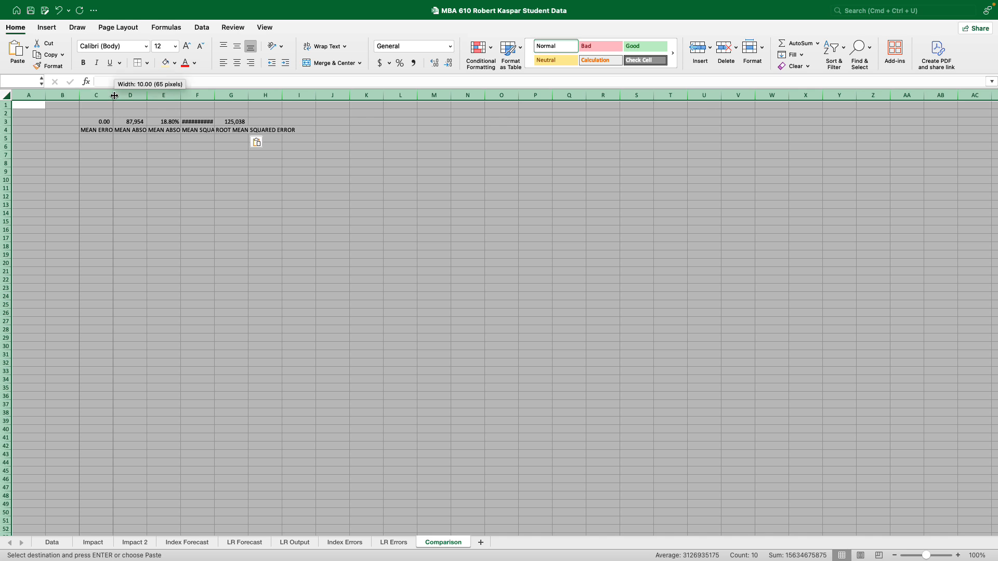
double_click(114, 96)
click(189, 246)
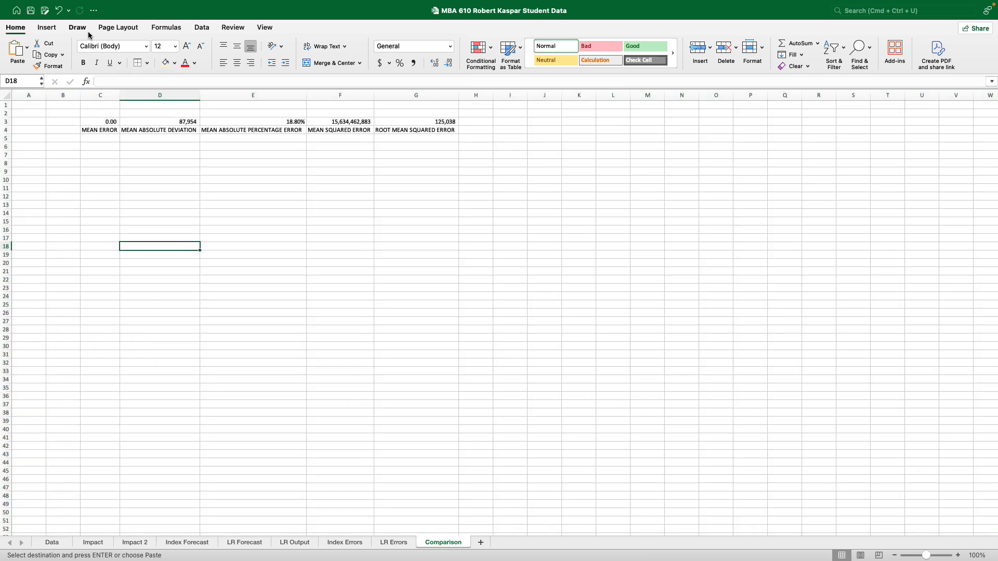
Set the Comparison sheet's zoom level to 150%
click(262, 29)
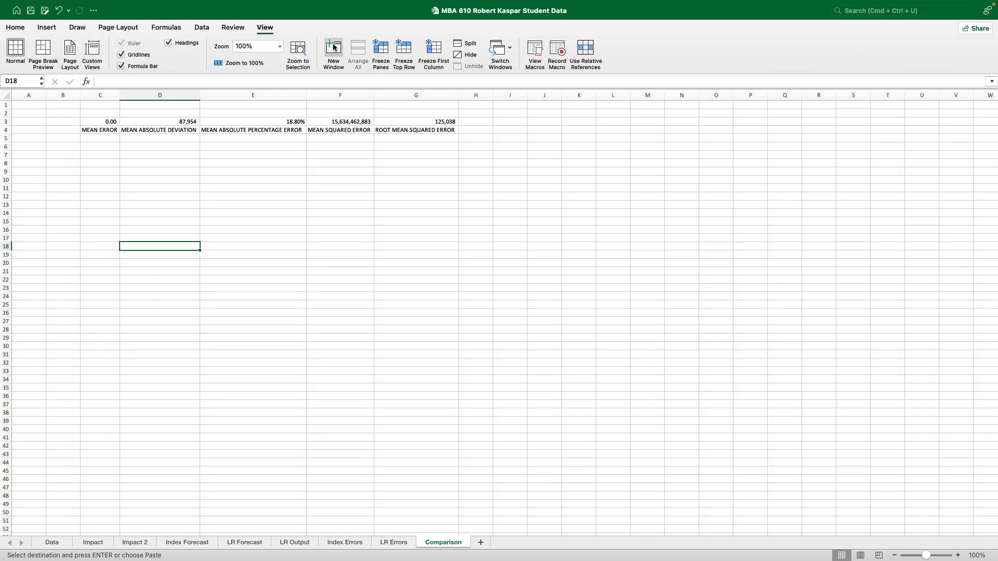
click(280, 46)
click(264, 75)
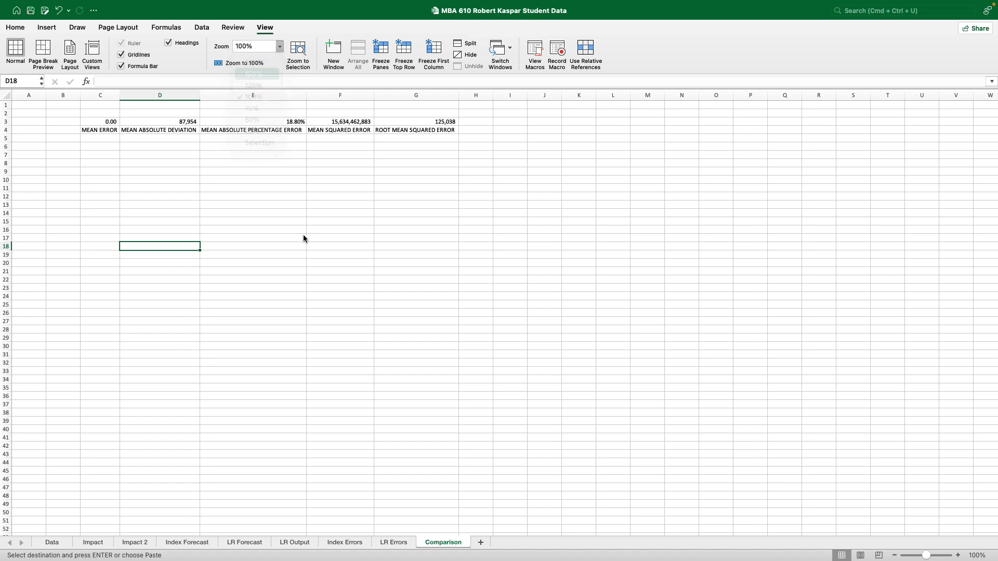
click(303, 235)
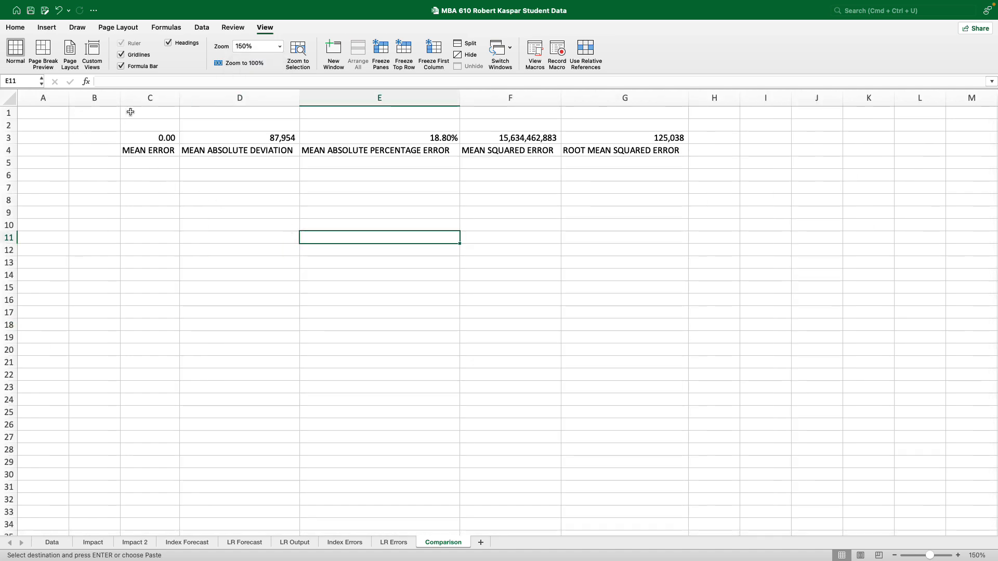
Move the error-measure labels from C4:G4 to C2:G2, directly above their values
drag(131, 102, 653, 108)
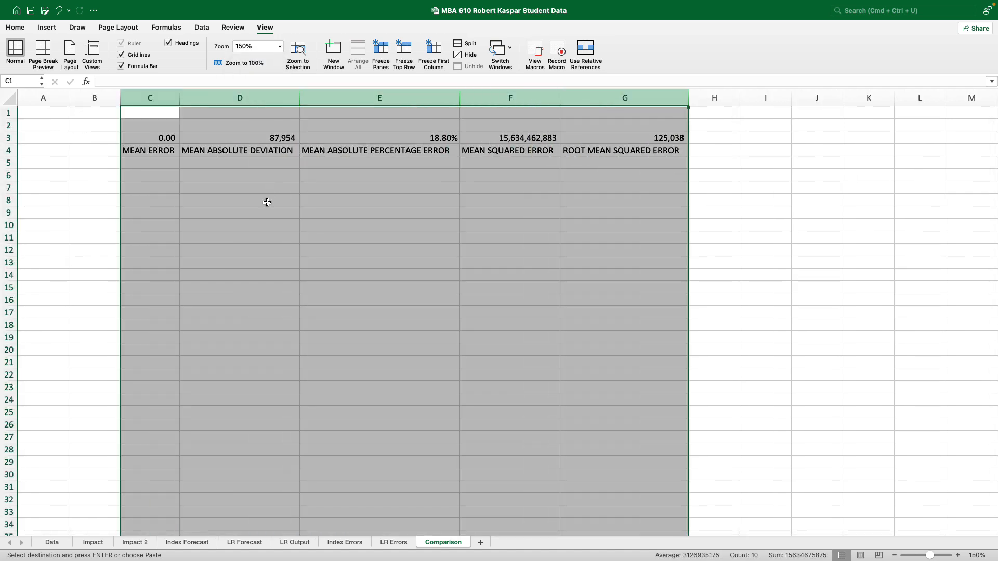
click(239, 237)
drag(145, 151, 613, 155)
key(super+c)
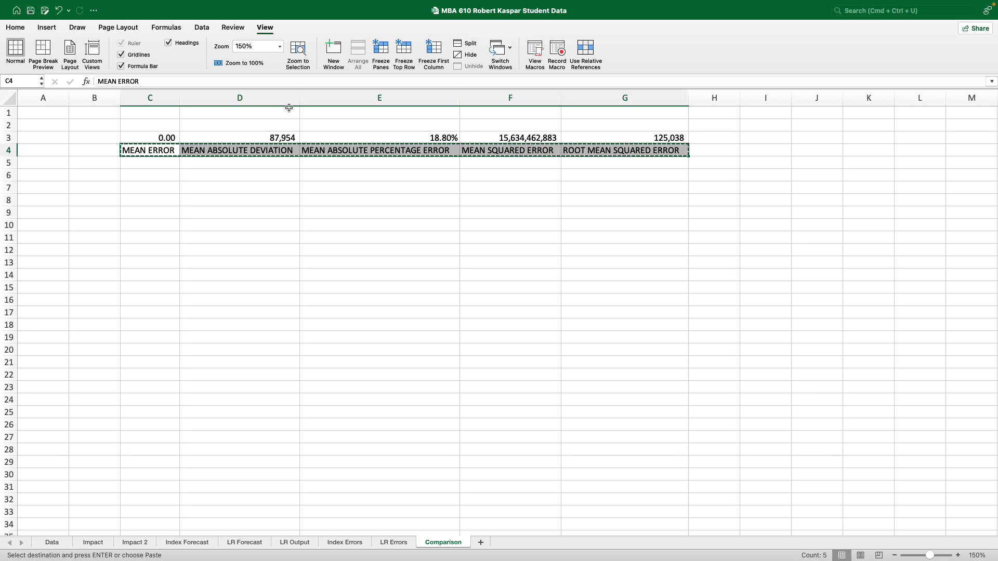
click(162, 128)
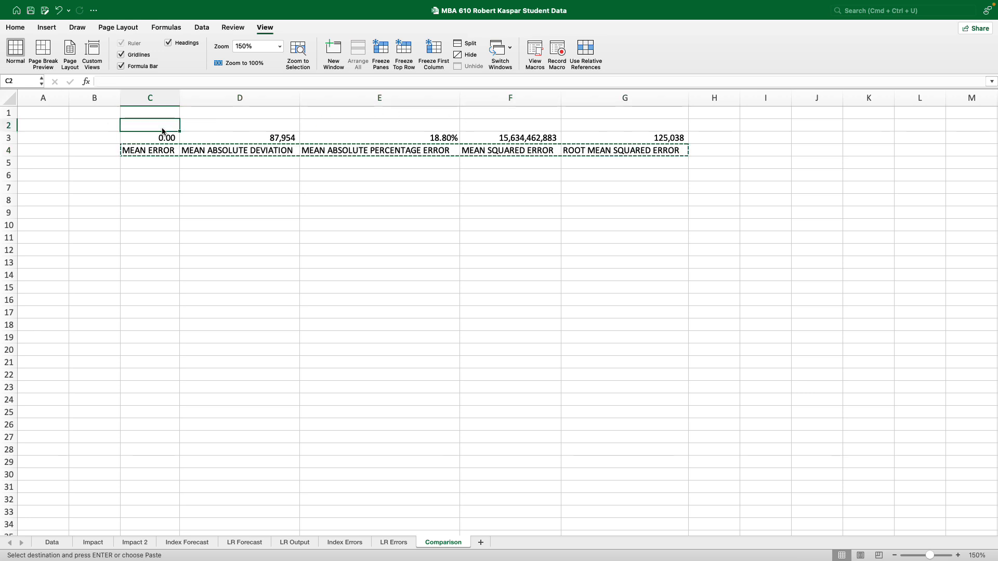
key(super+v)
click(285, 271)
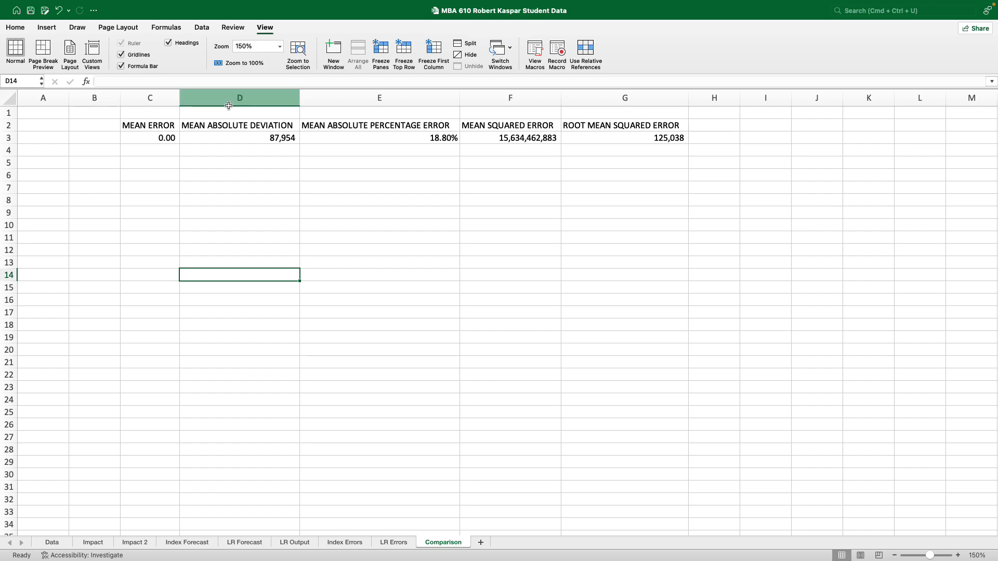
Check the LR Errors and Index Errors sheets, and enter the label Index Forecast in B2 on Comparison
click(388, 543)
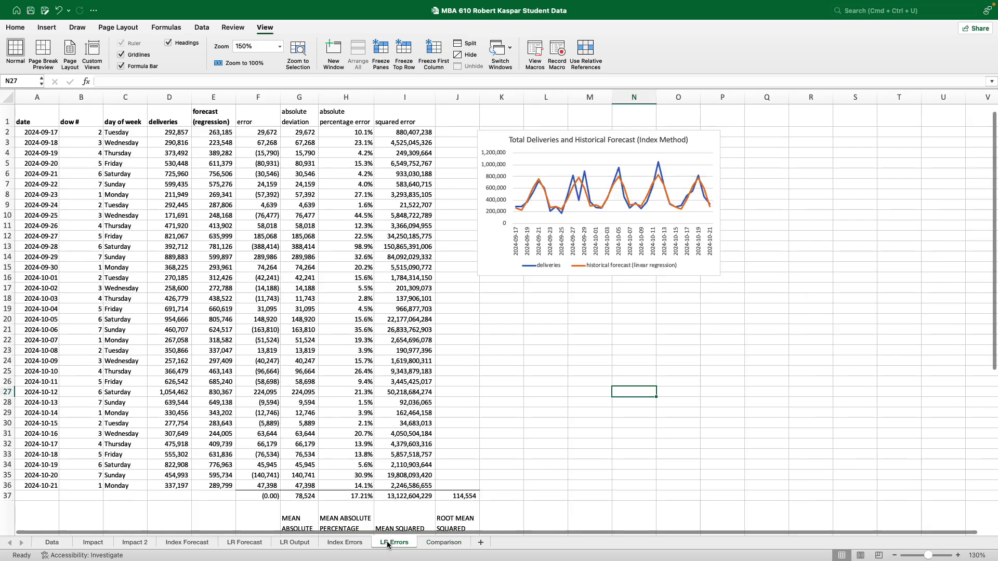
click(345, 543)
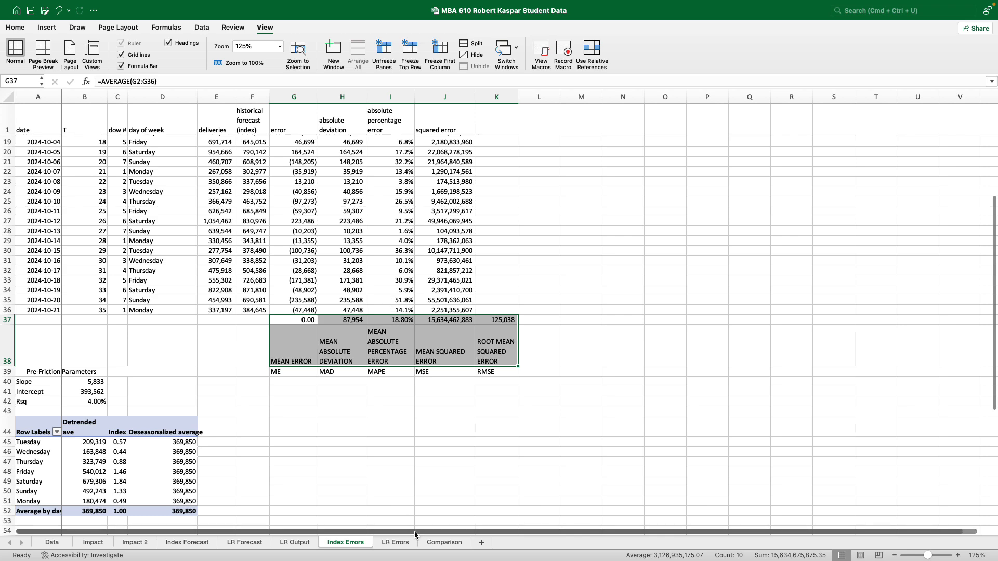
click(444, 543)
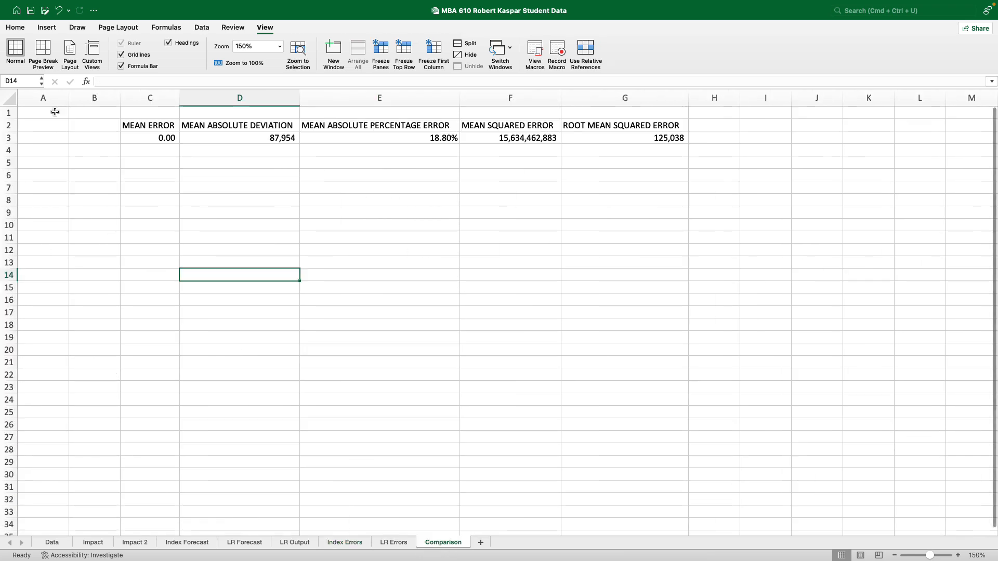
click(81, 123)
text(In)
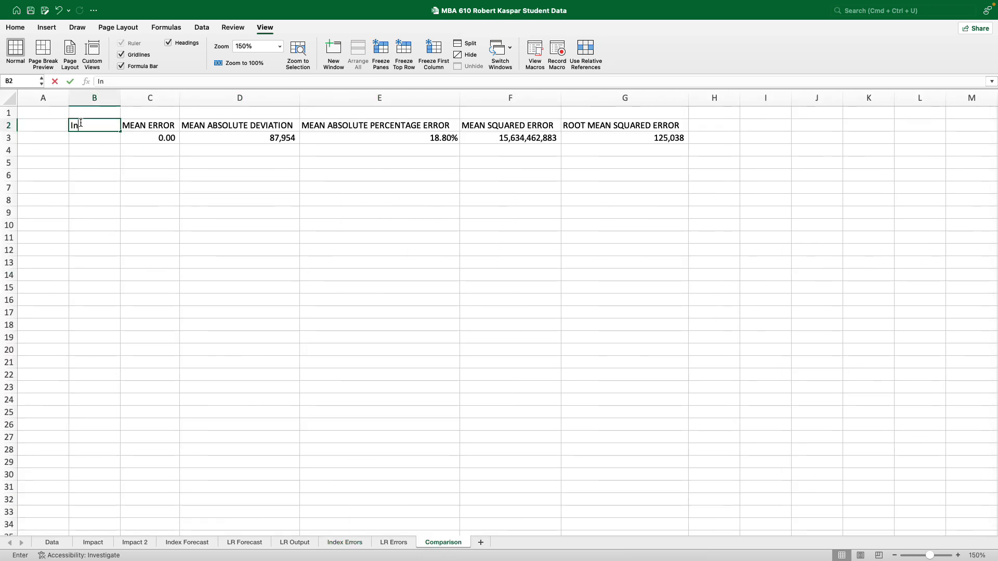
text(dex Fore)
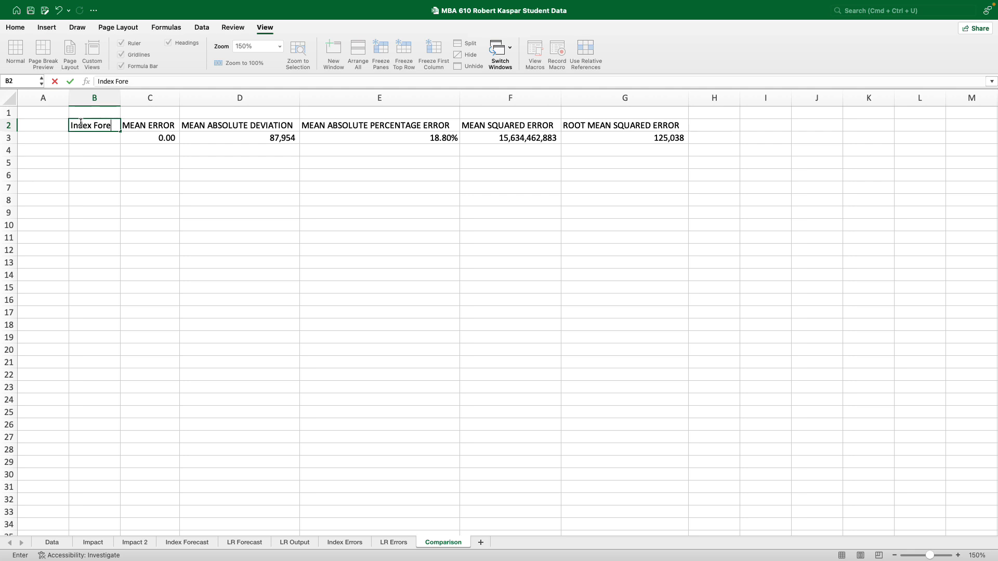
text(cast)
key(Return)
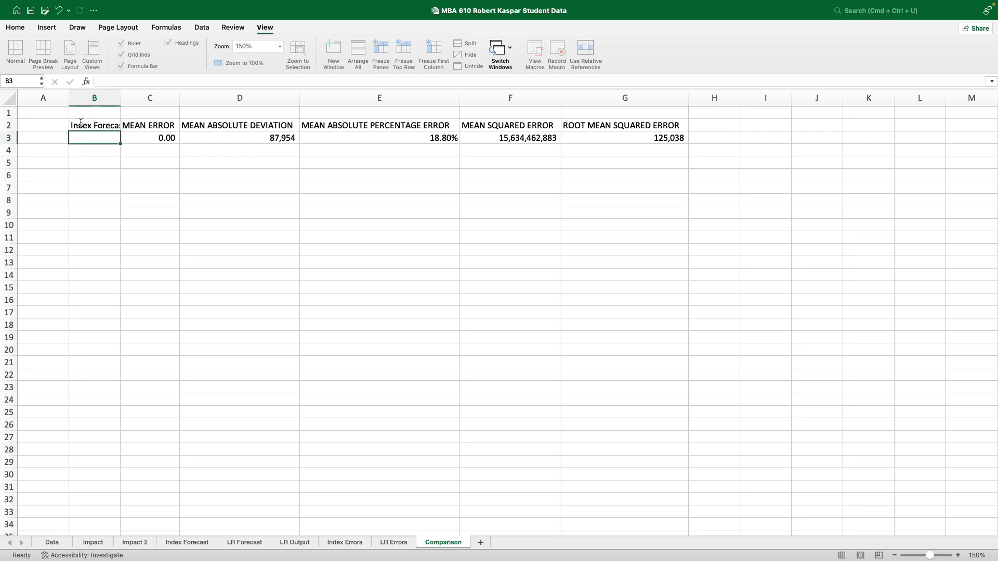
Move the Index Forecast label from B2 to B3, beside the index error values
key(super+c)
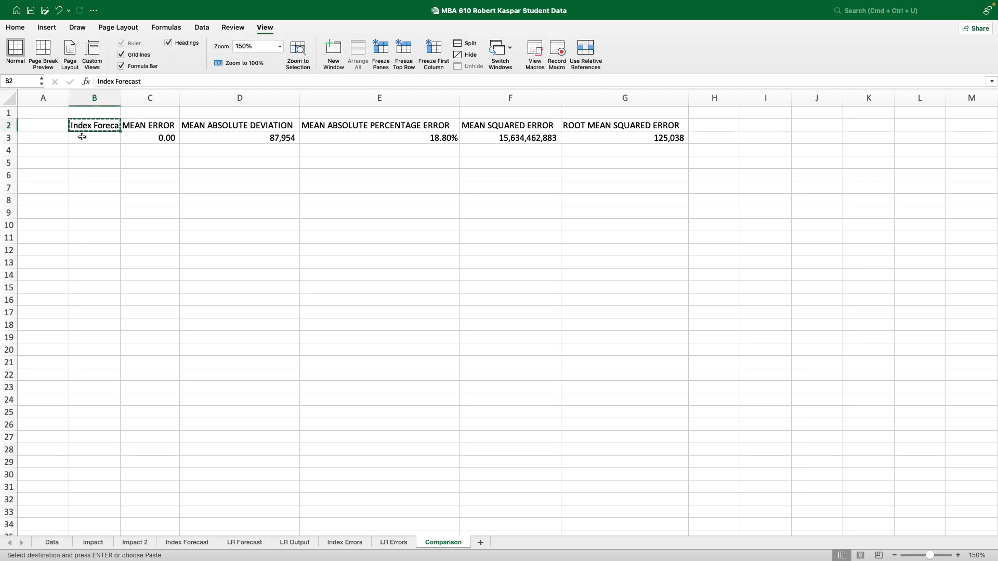
click(82, 136)
key(Return)
Enter the label Linear Regression Forecast in B4 and autofit column B to its contents
click(84, 150)
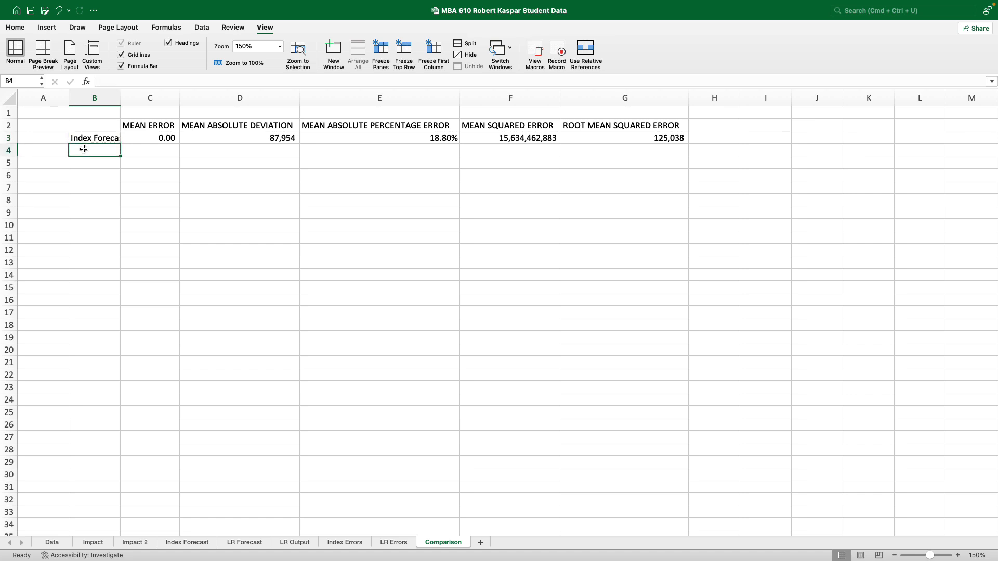
text(Linear)
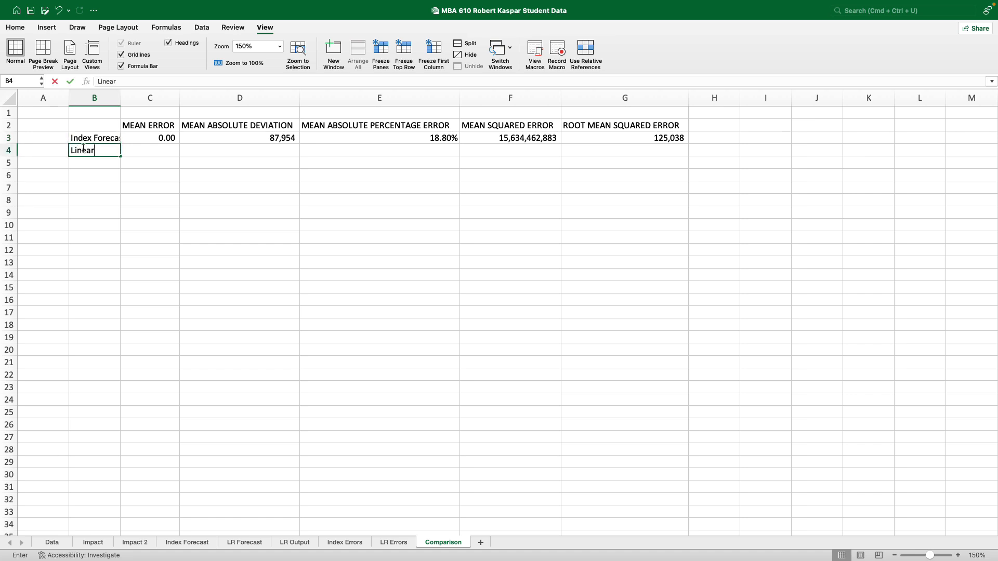
text( Regression For)
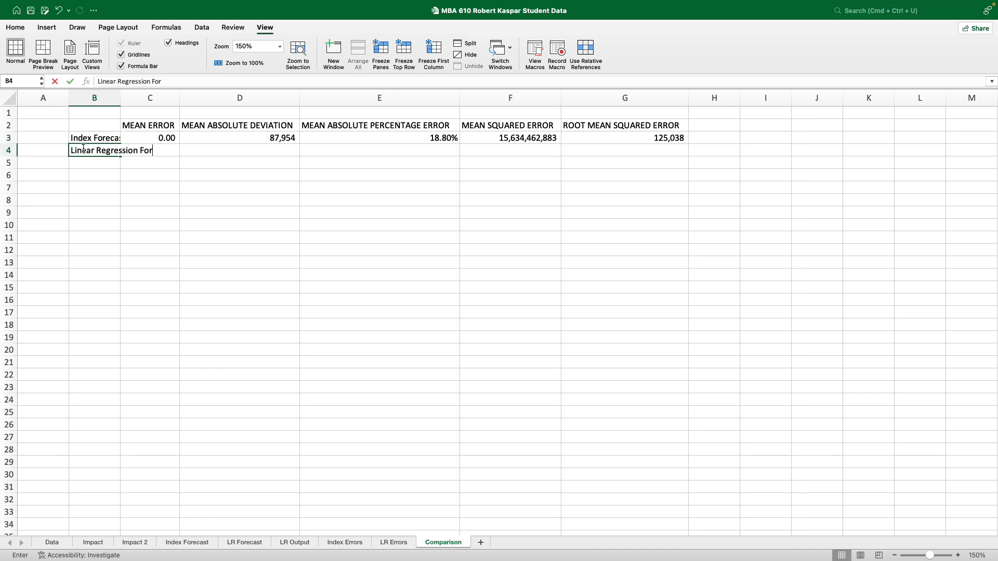
text(ecast)
key(Return)
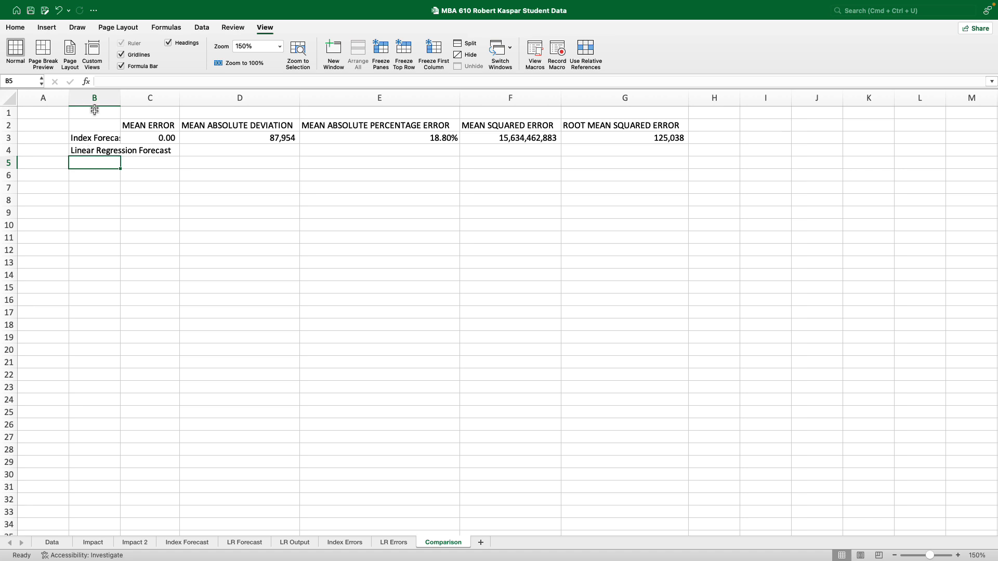
double_click(120, 97)
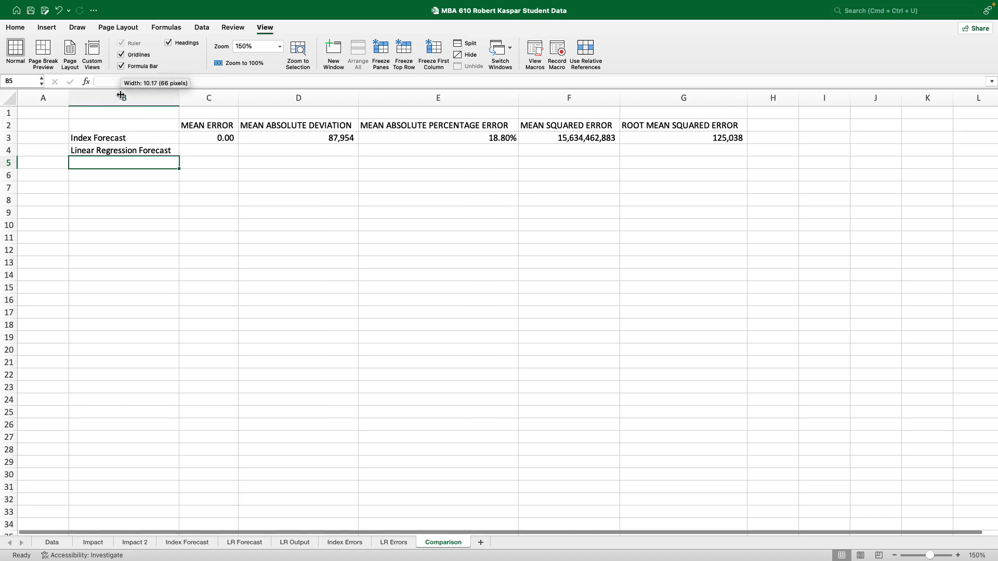
click(182, 246)
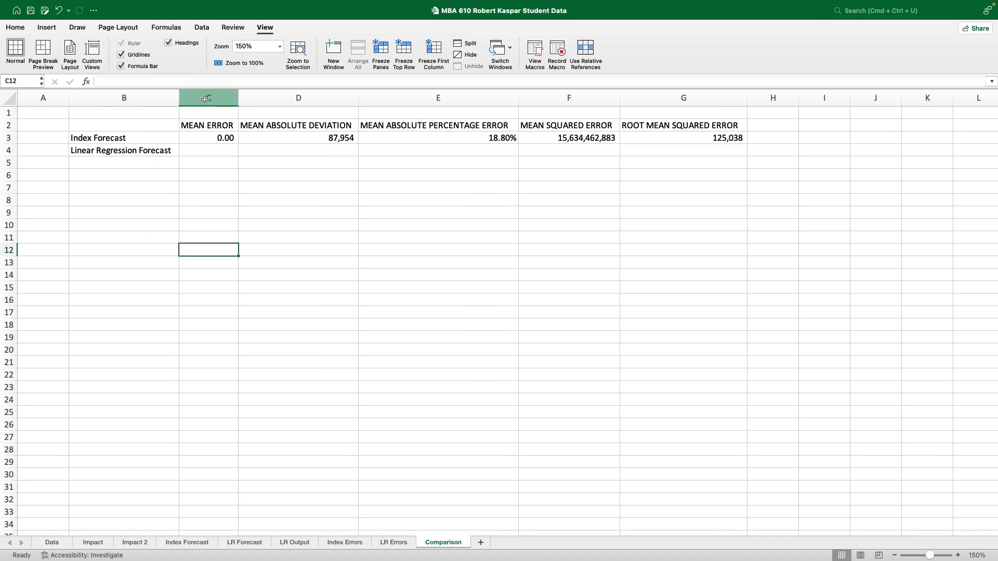
Set columns C through G to a width of about 13.33 and wrap the header text in row 2
drag(204, 98, 585, 99)
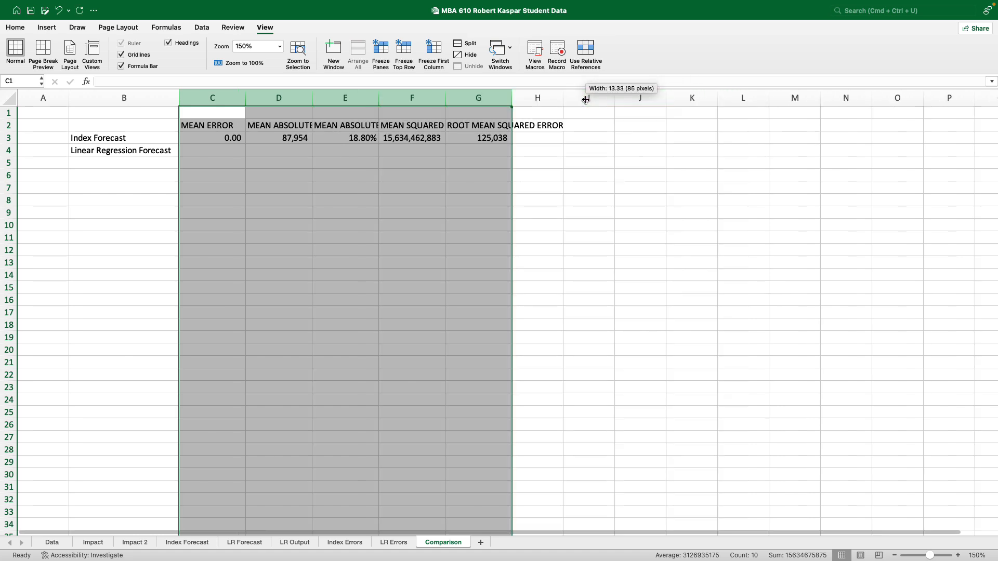
click(532, 228)
click(9, 125)
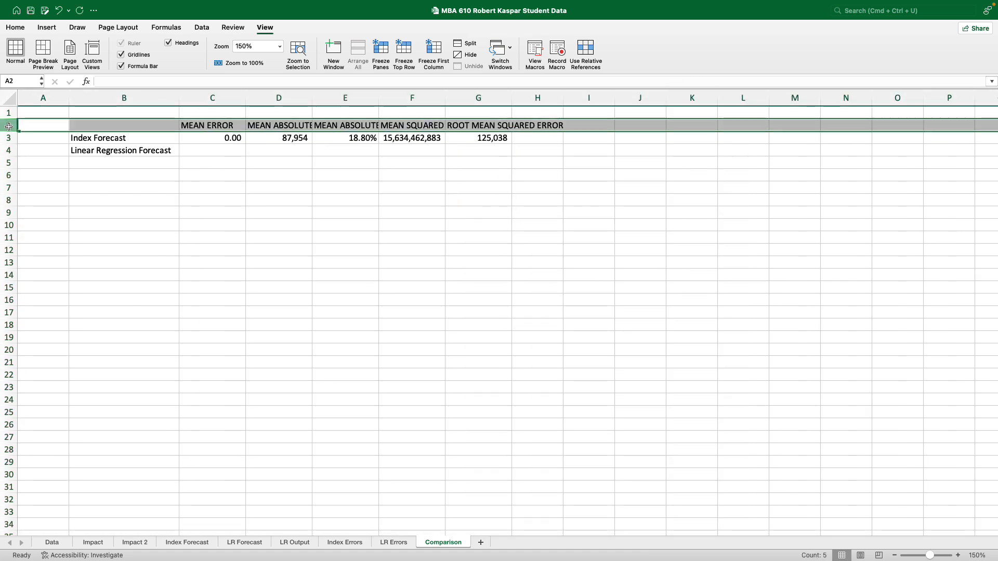
click(16, 27)
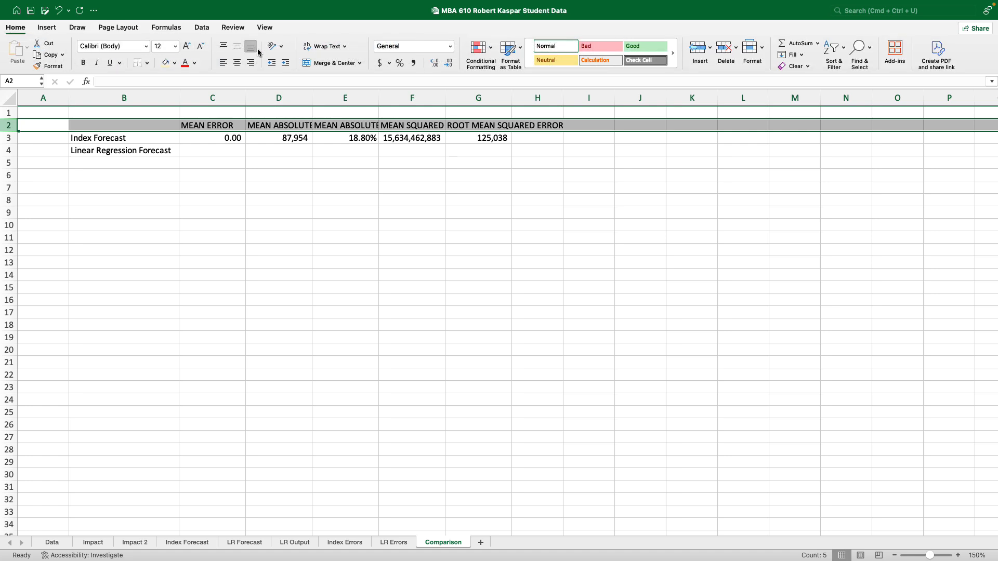
click(325, 46)
click(357, 240)
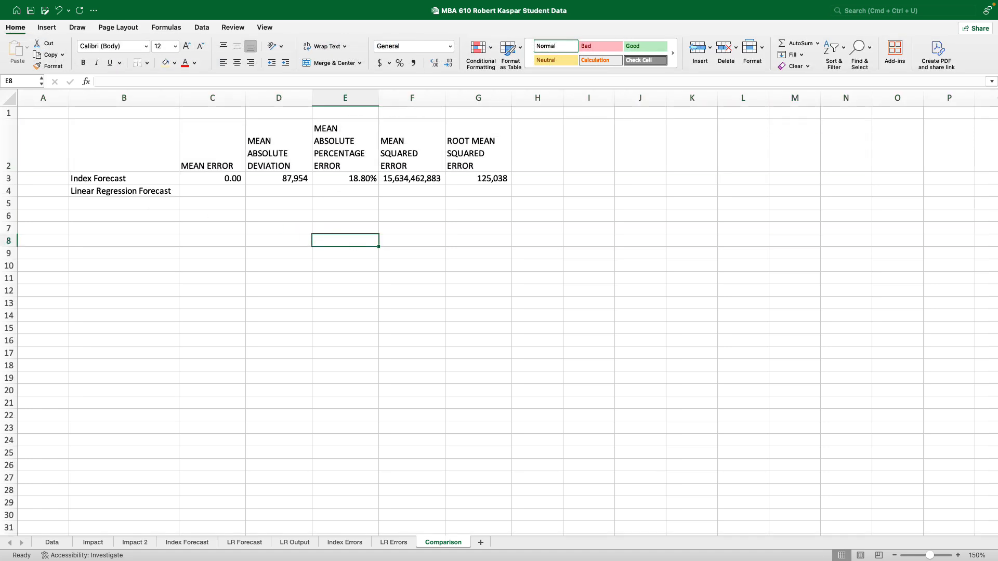
Copy the regression error measures in F37:J37 on LR Errors and return to the Comparison sheet
drag(192, 179, 471, 182)
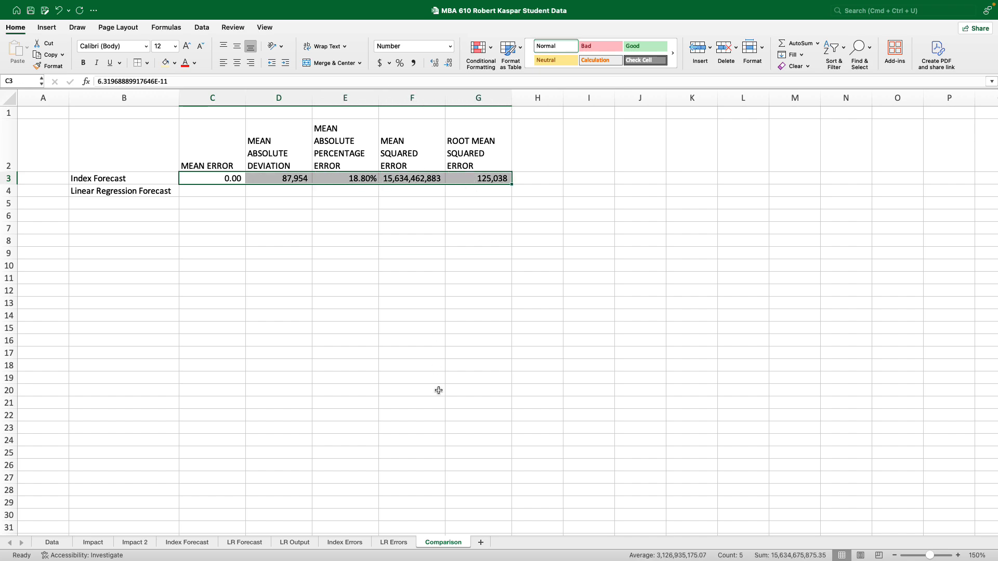
click(402, 546)
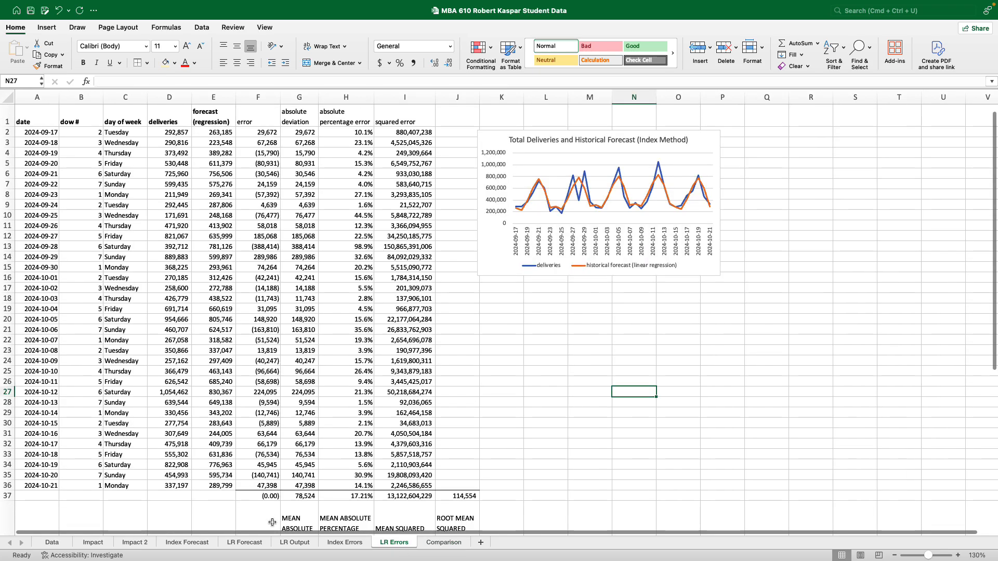
click(259, 498)
drag(259, 498, 452, 504)
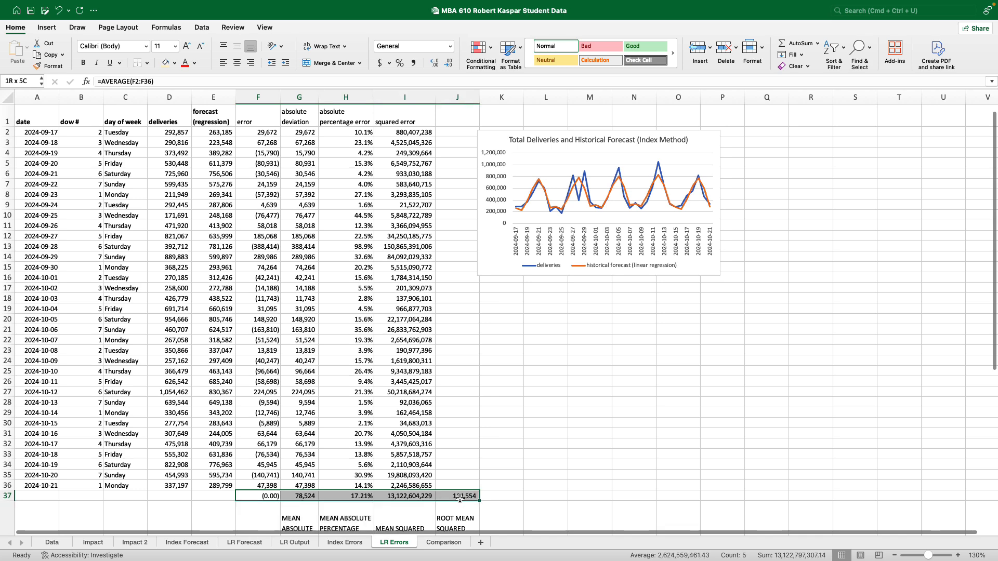
key(super+c)
click(442, 542)
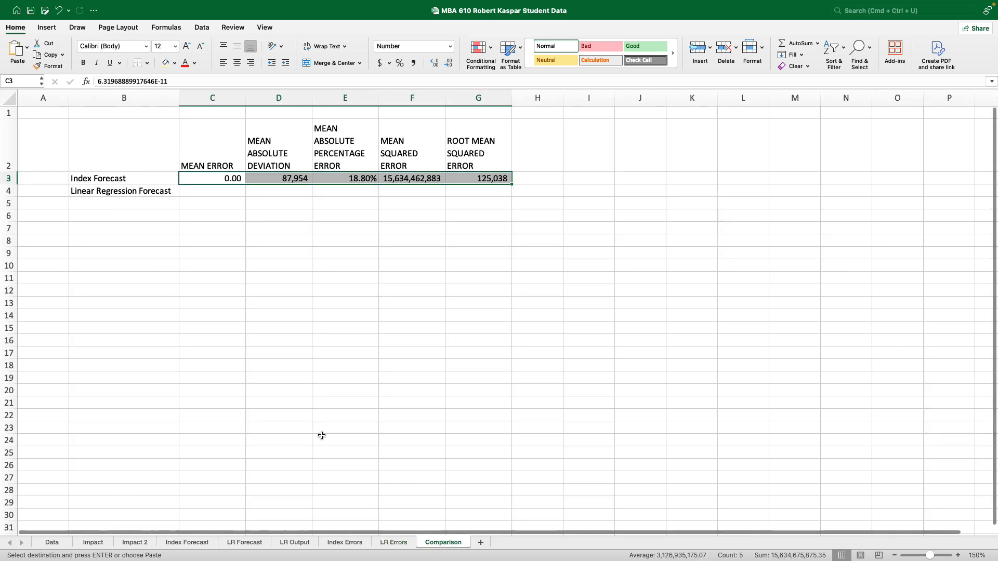
Paste the copied regression error measures at C4 on Comparison as values and number formatting
right_click(194, 191)
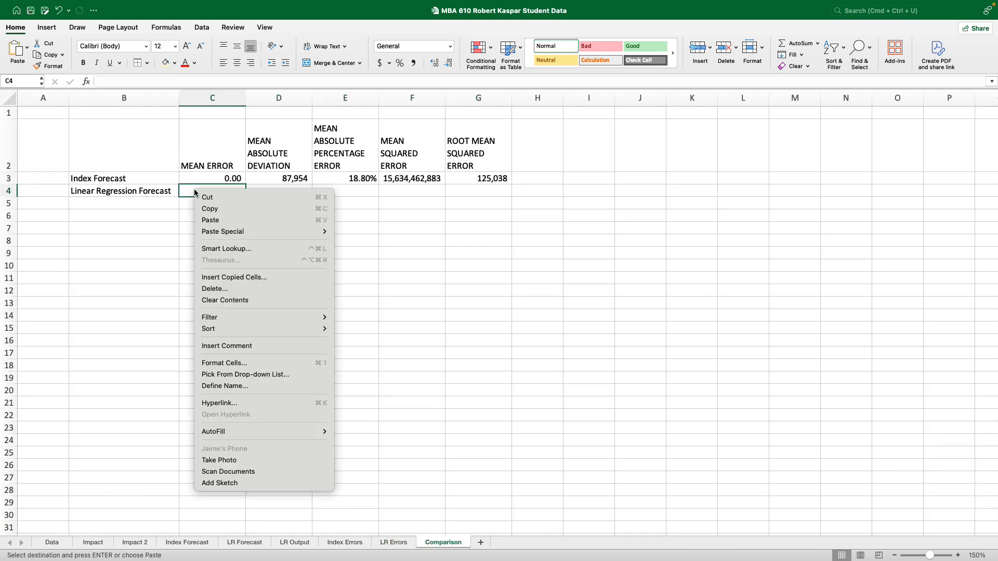
mouse_move(211, 233)
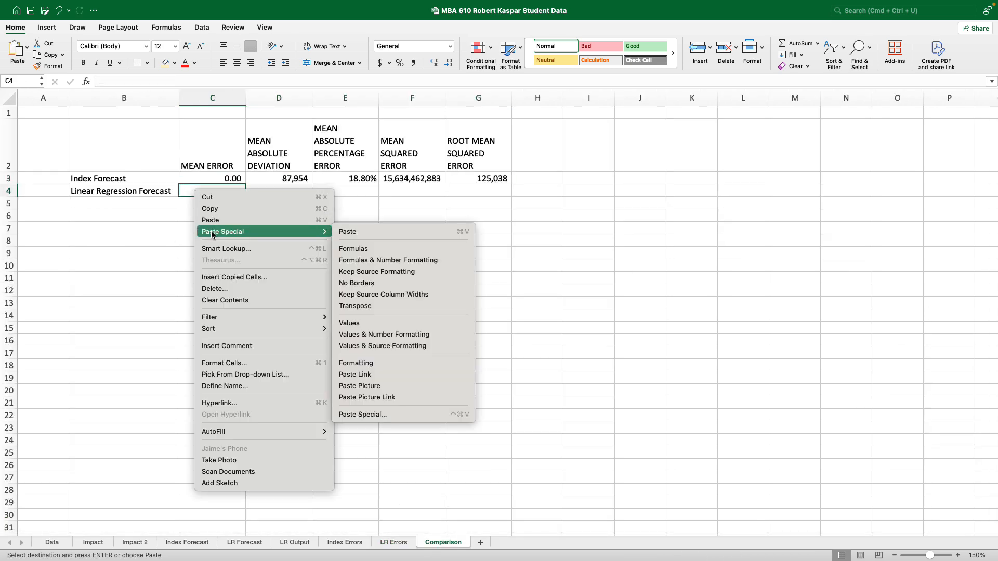
click(421, 333)
click(420, 332)
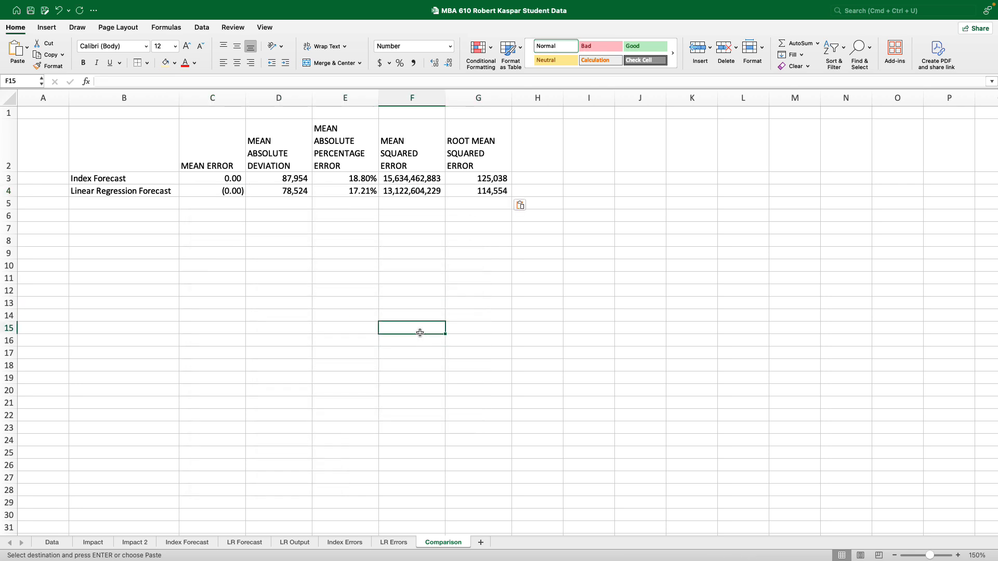
Inspect the unrounded mean error values in C4 and C3 for the two forecast methods
click(206, 194)
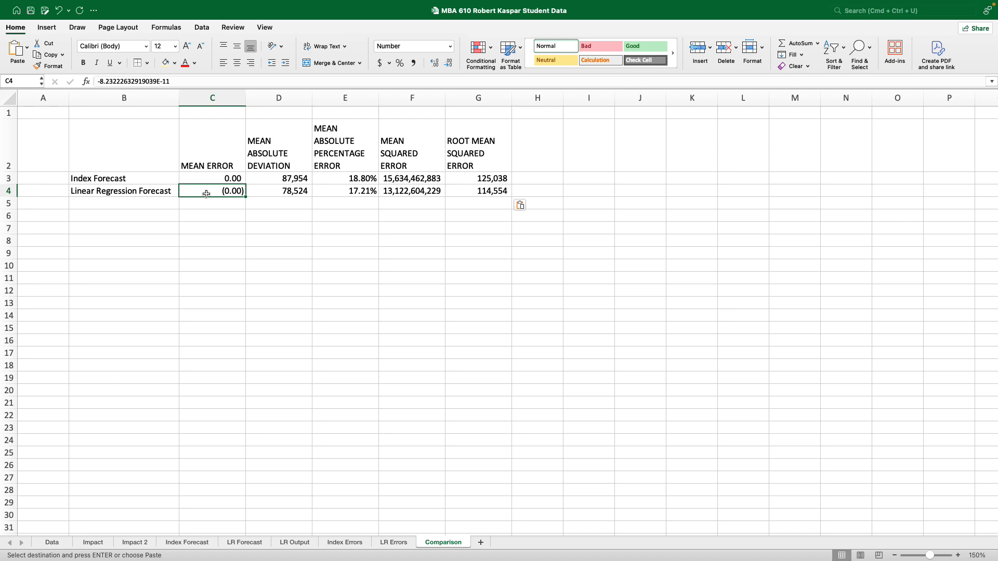
click(211, 178)
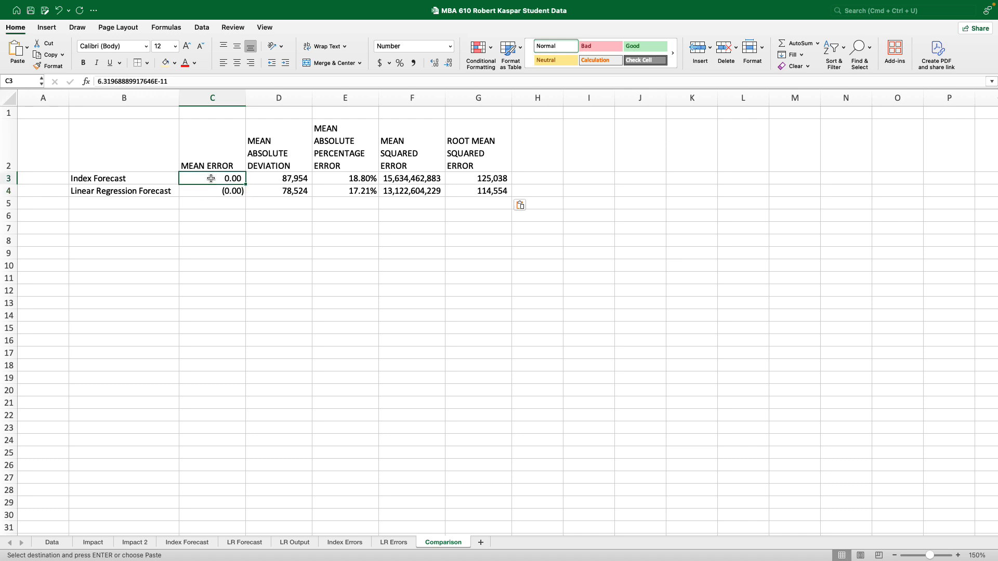
click(236, 233)
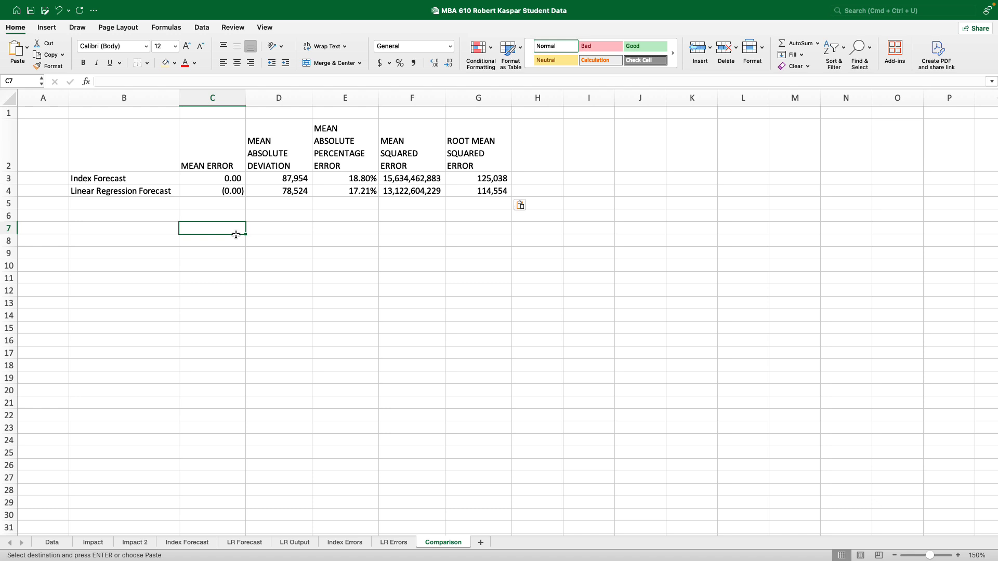
click(345, 319)
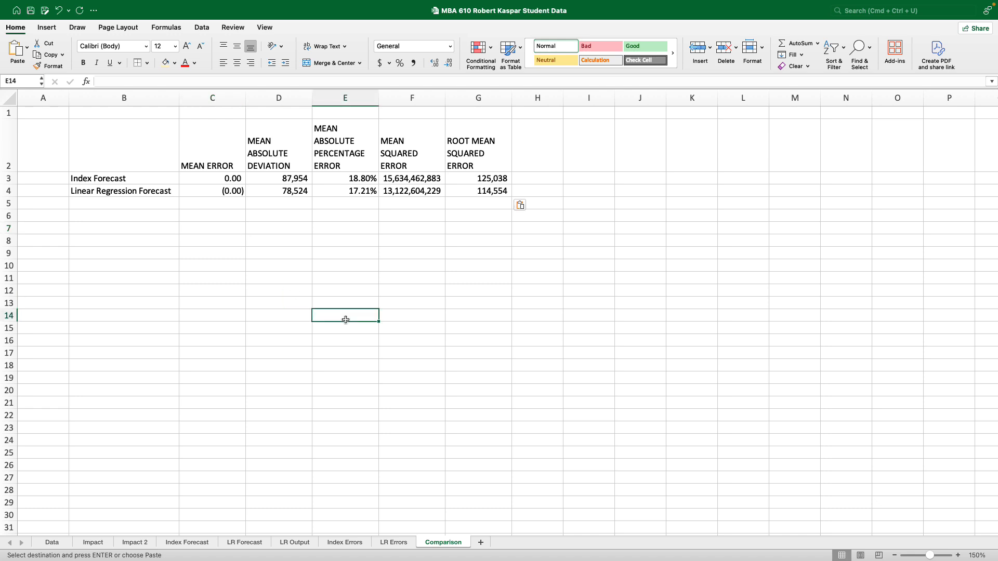
Compare the deviation, percentage, squared and root mean squared error measures of the two forecasts in rows 3 and 4 on Comparison
drag(348, 179, 351, 191)
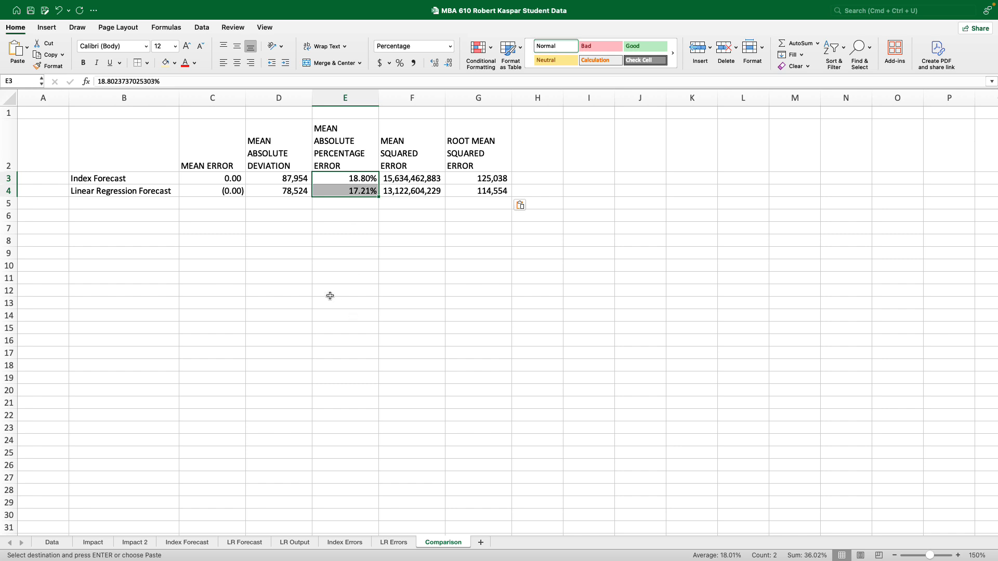
click(283, 196)
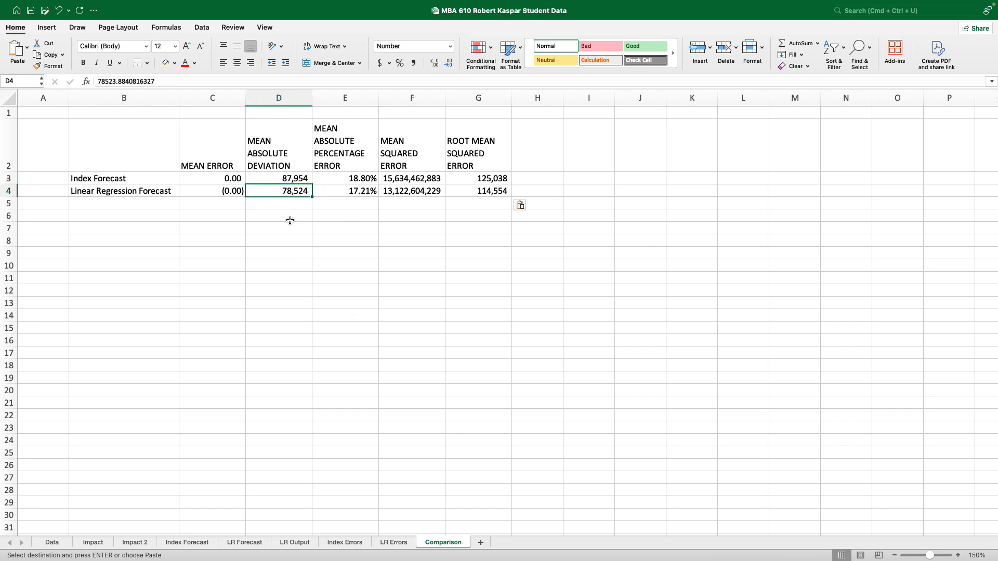
click(267, 178)
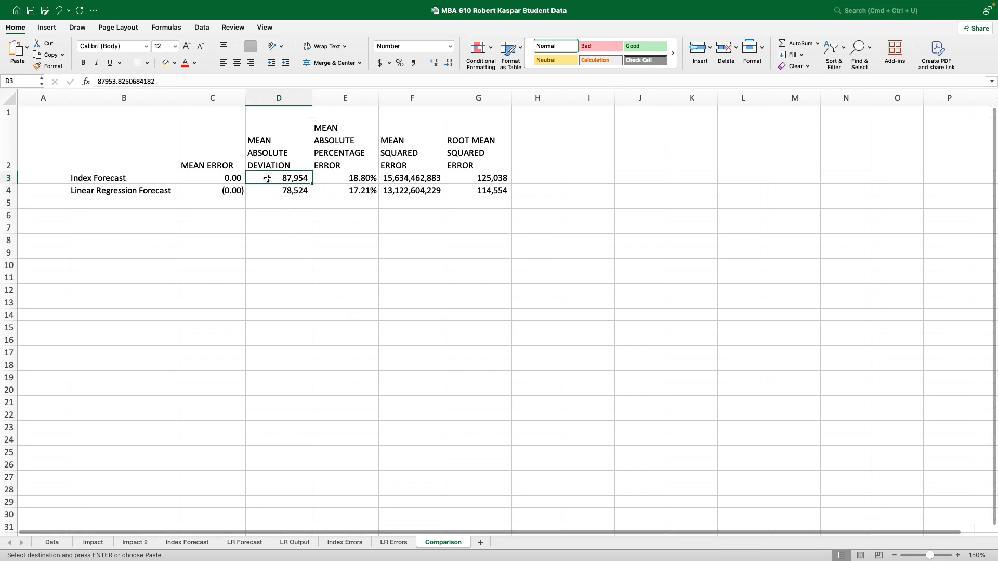
click(310, 266)
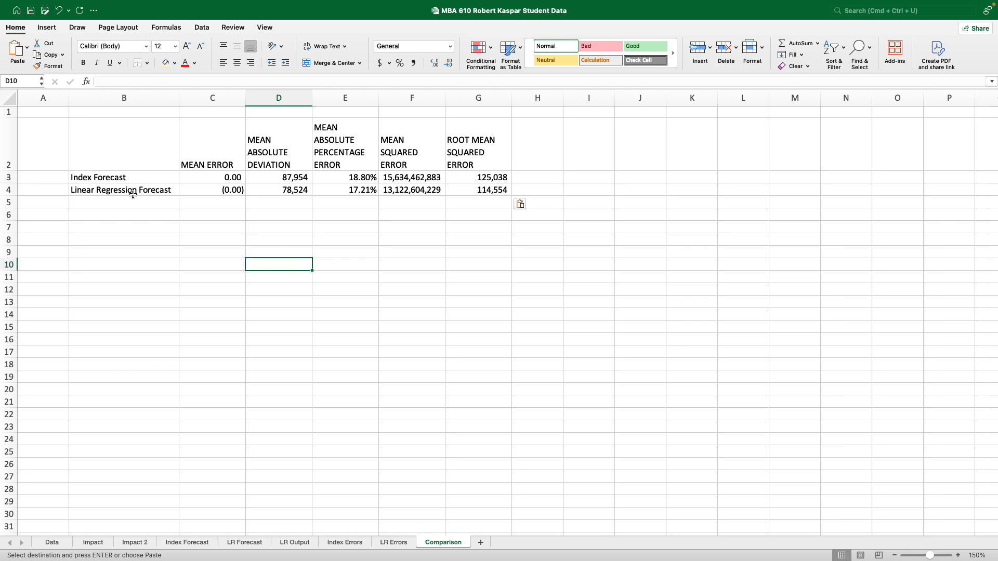
click(357, 190)
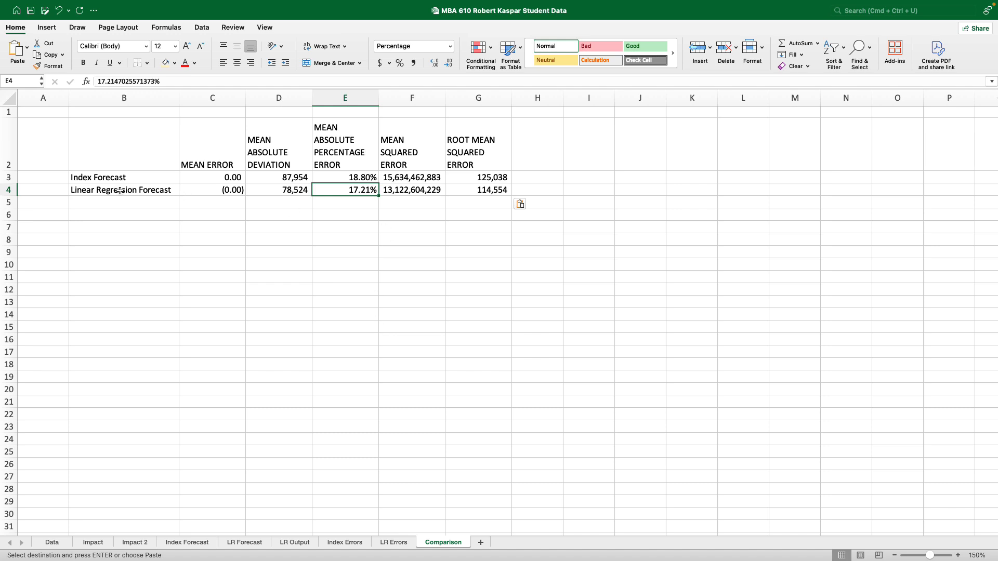
click(286, 191)
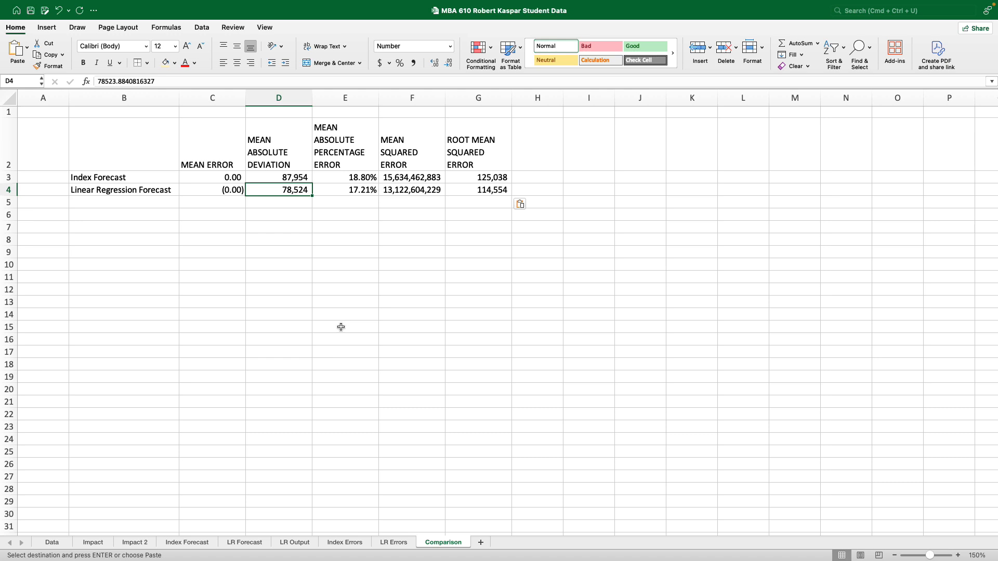
click(342, 194)
click(403, 196)
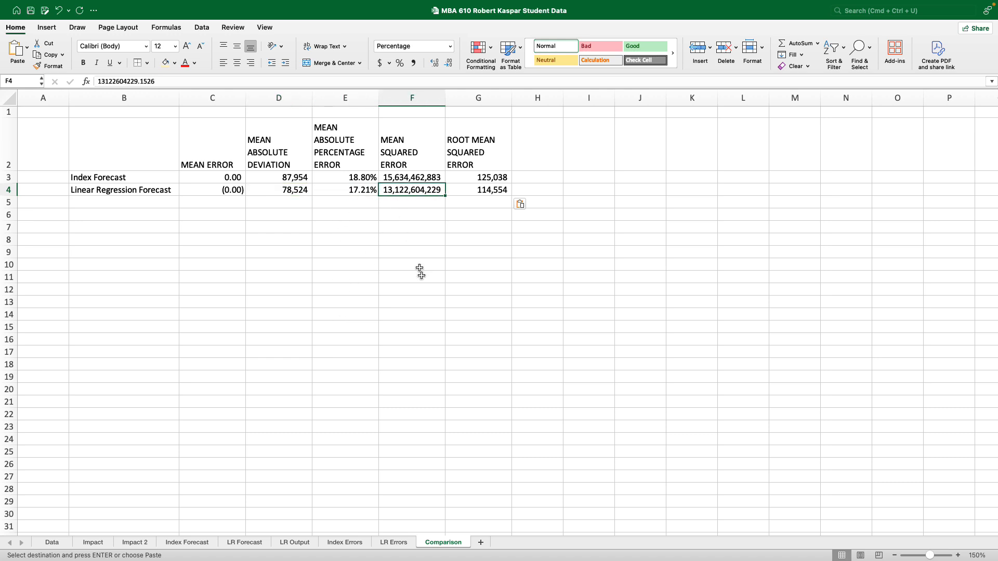
click(491, 194)
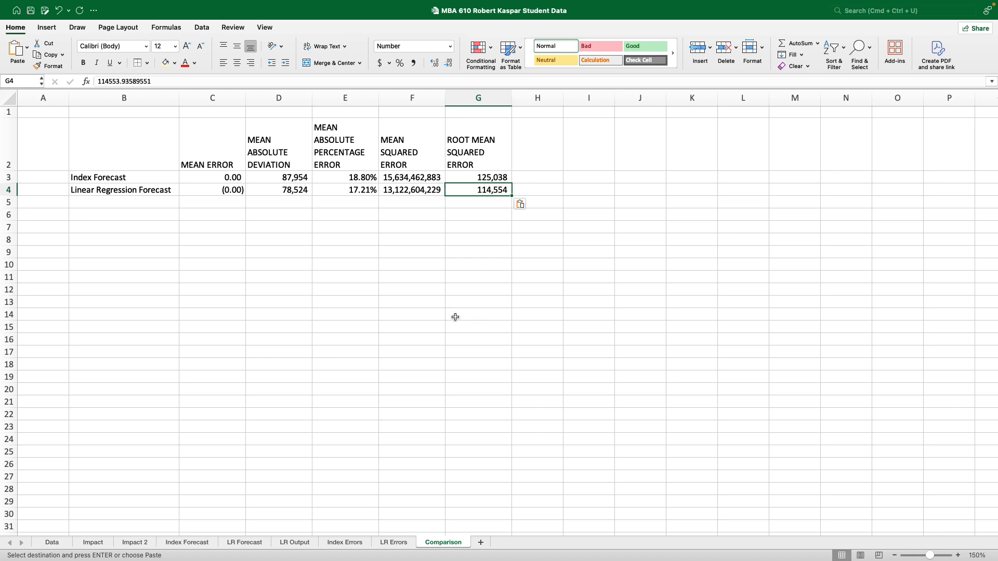
drag(101, 191, 470, 193)
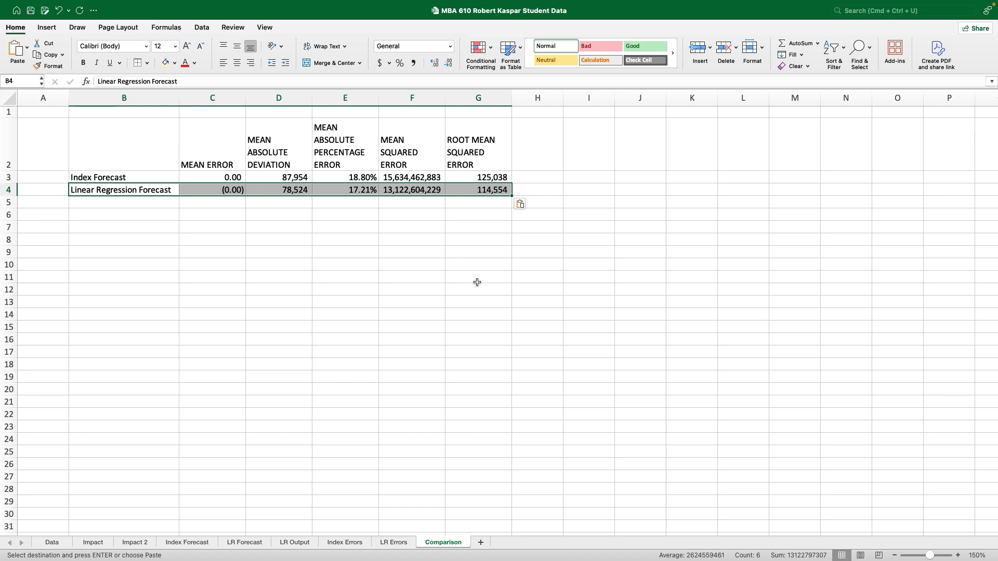
click(345, 192)
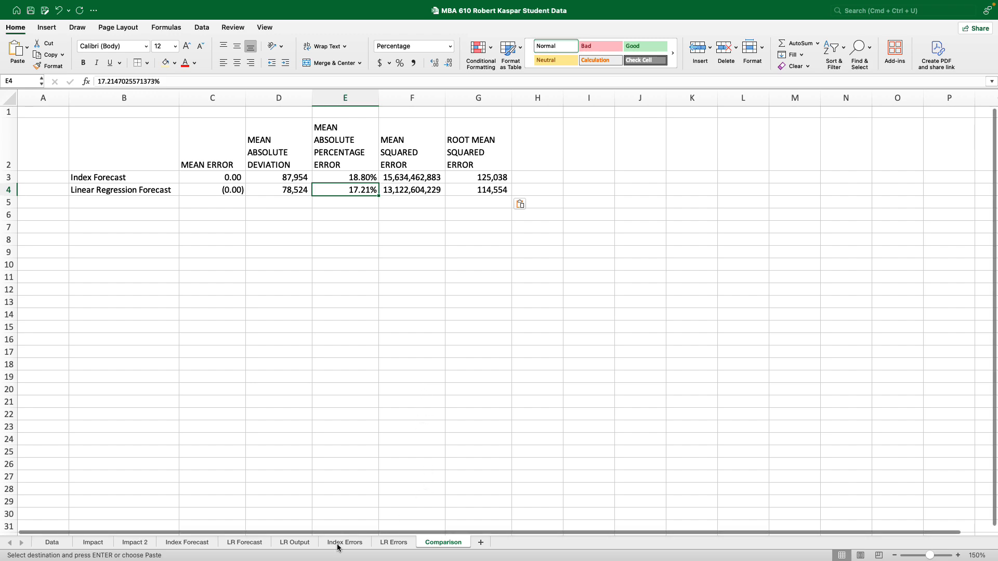
Set the Adjustment value in S33 on the LR Forecast sheet to 1
click(244, 542)
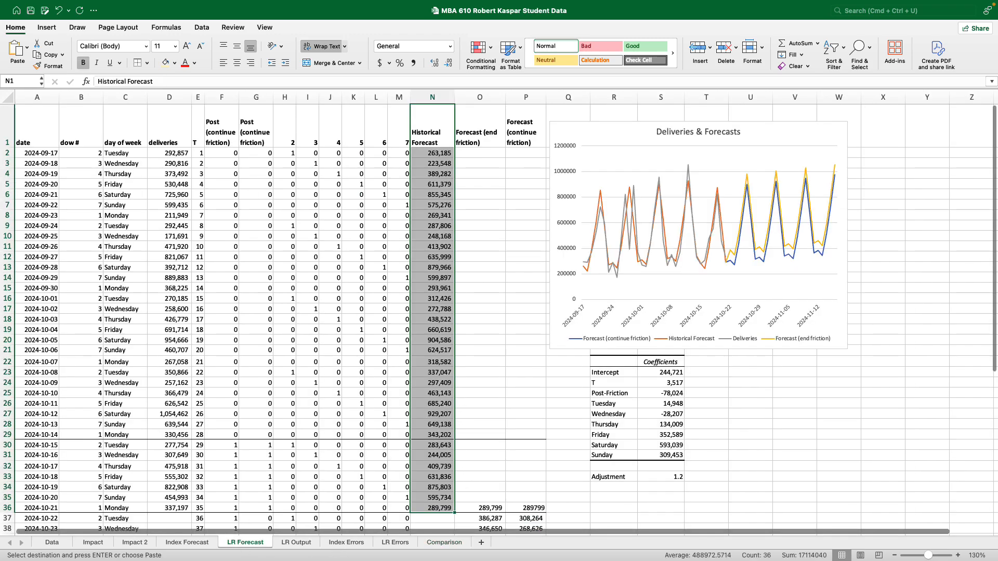
click(450, 360)
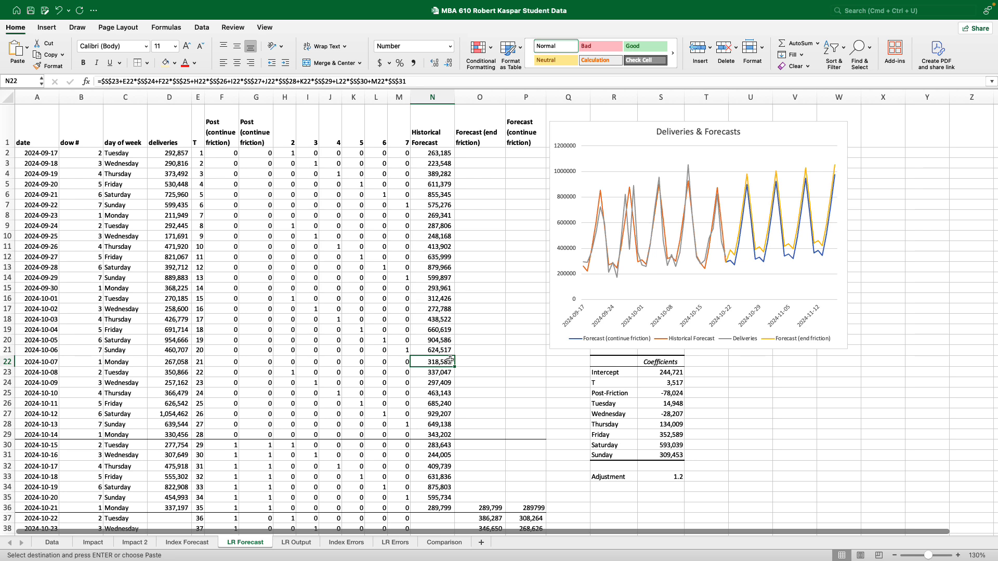
click(670, 480)
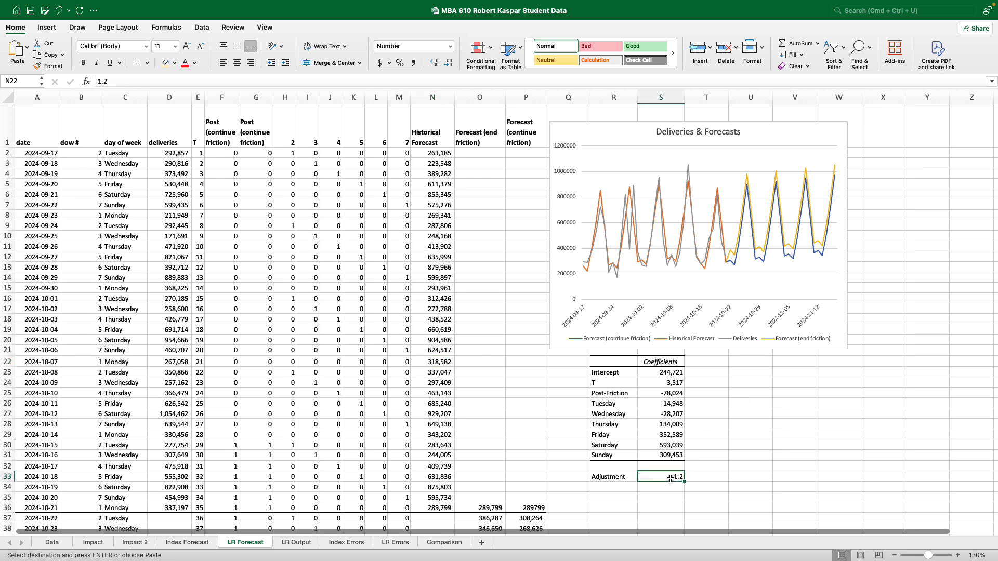
text(1)
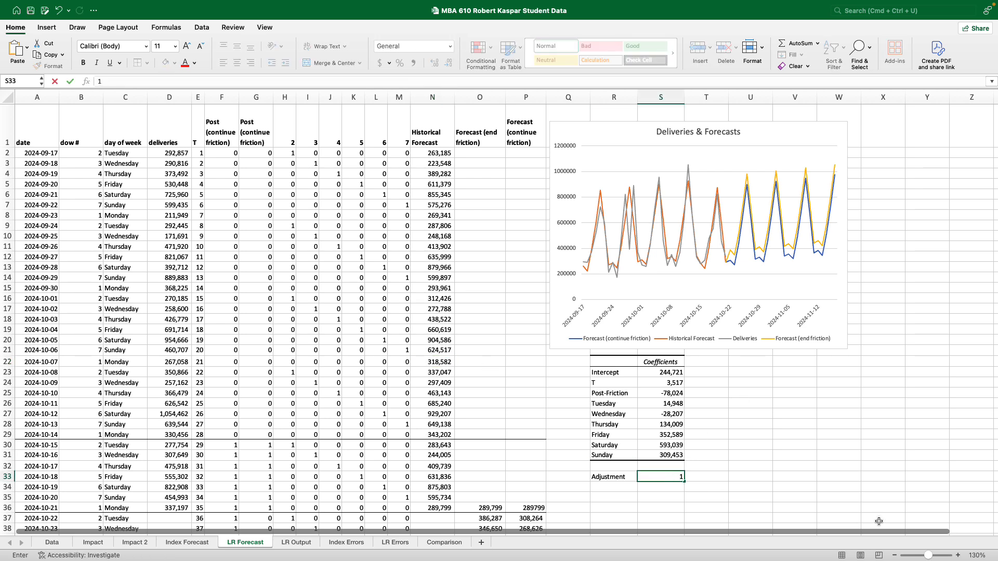
key(Return)
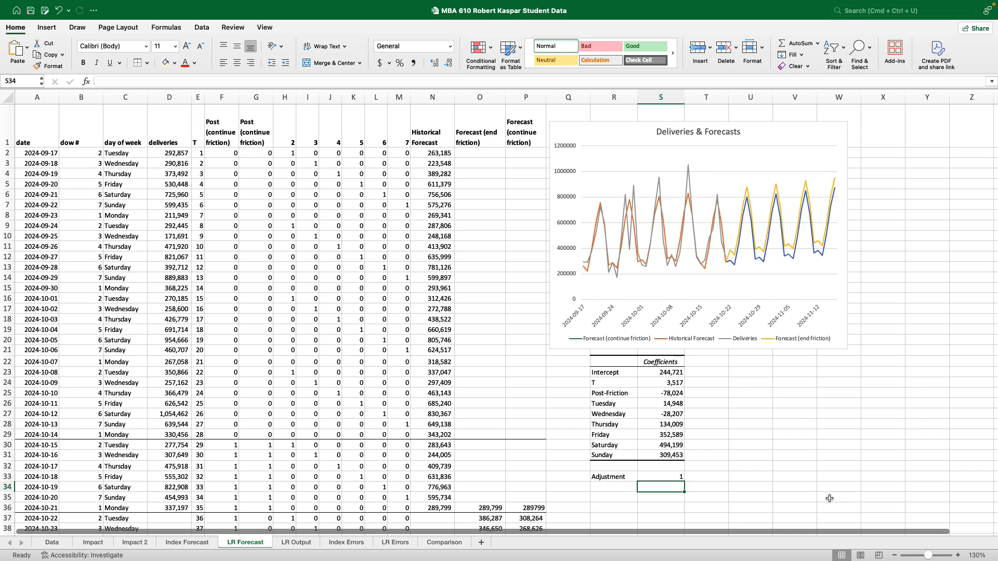
Examine the forecast rows on LR Forecast down to the 2024-11-16 values in row 62
scroll(830, 499, down, 10)
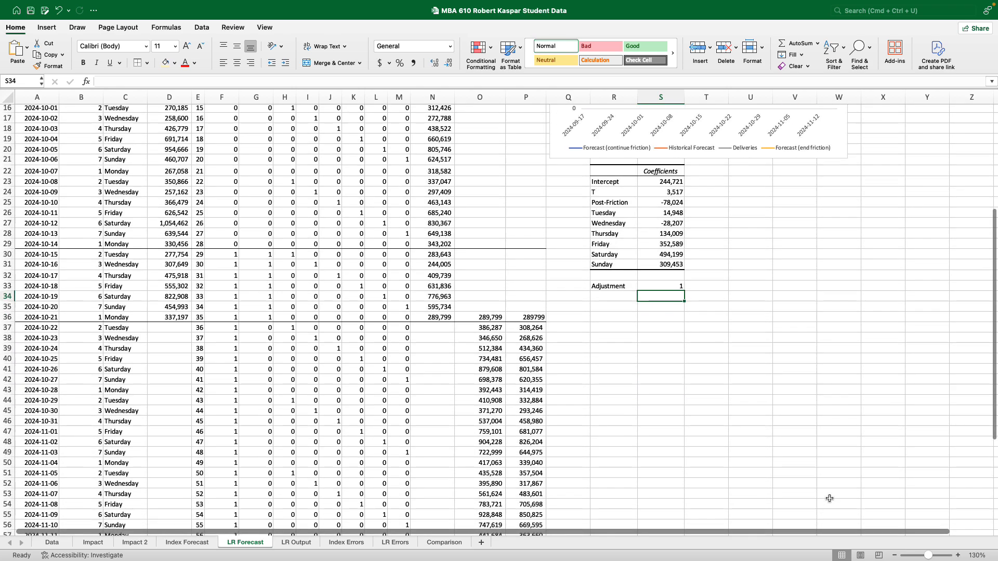
scroll(829, 499, down, 3)
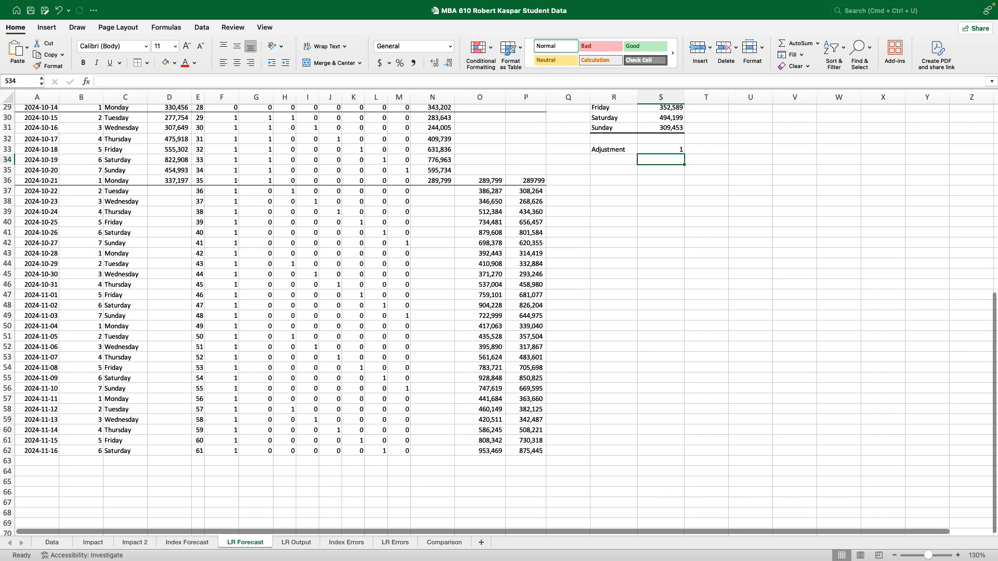
scroll(661, 488, up, 10)
scroll(660, 488, down, 11)
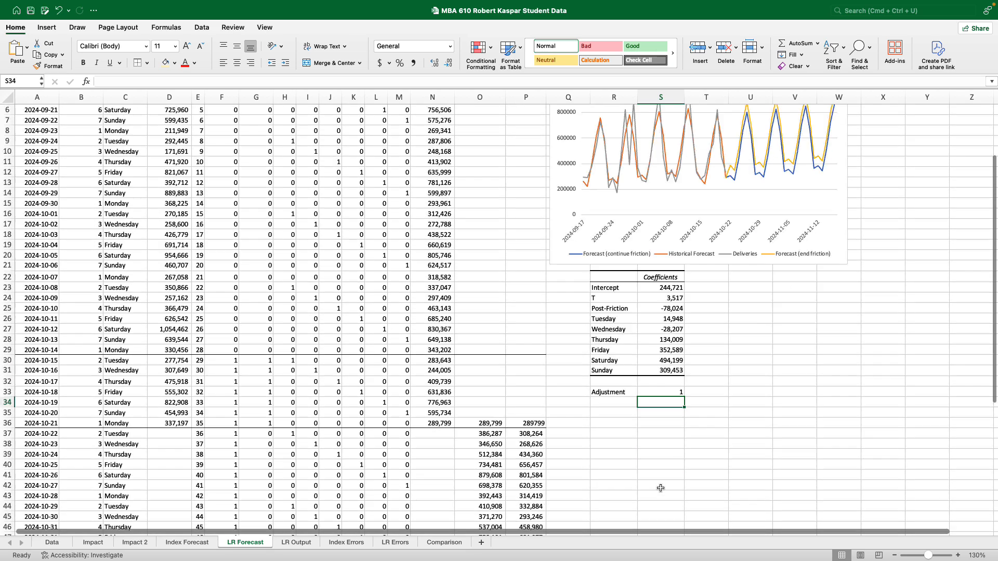
drag(34, 419, 515, 419)
drag(382, 451, 524, 451)
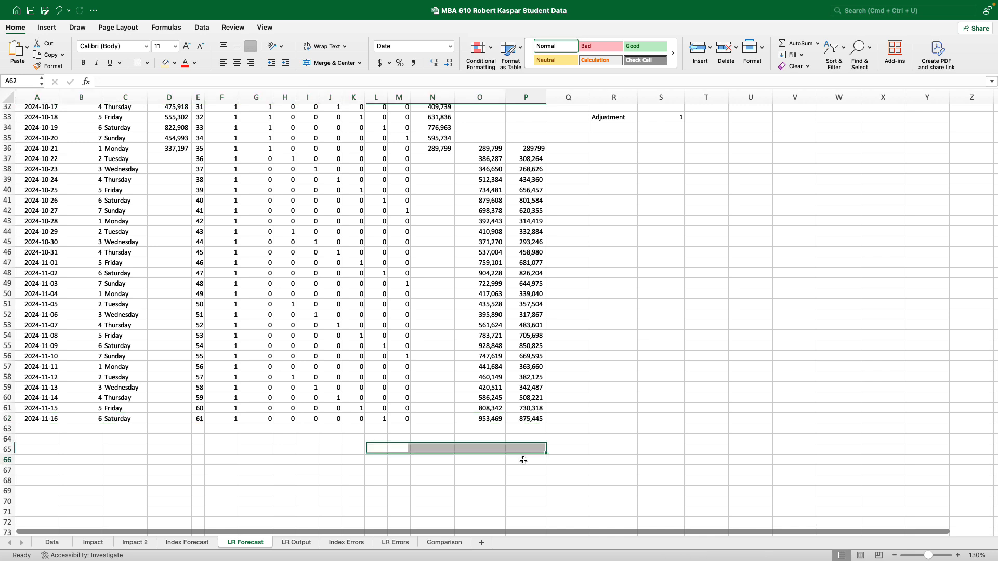
click(523, 460)
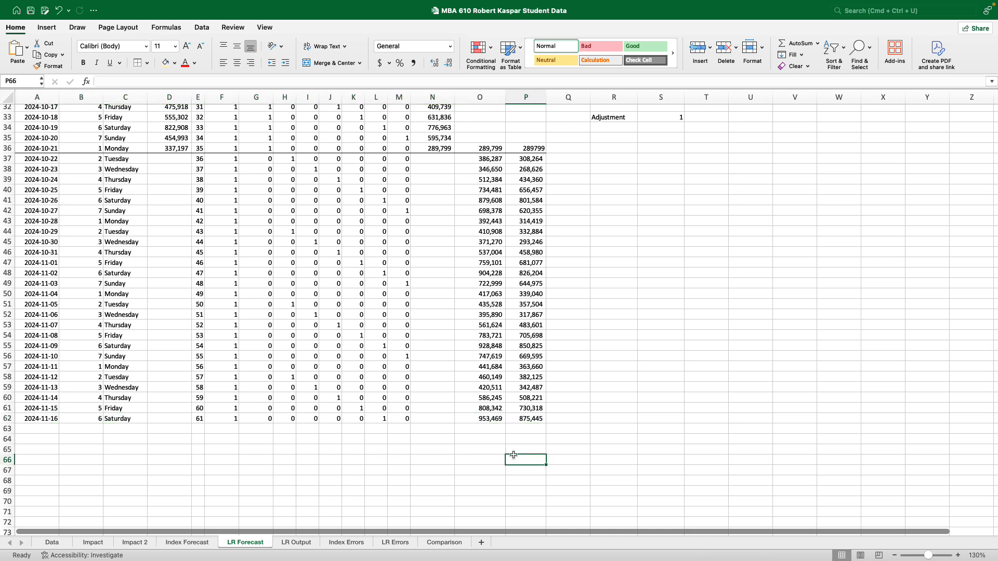
click(486, 419)
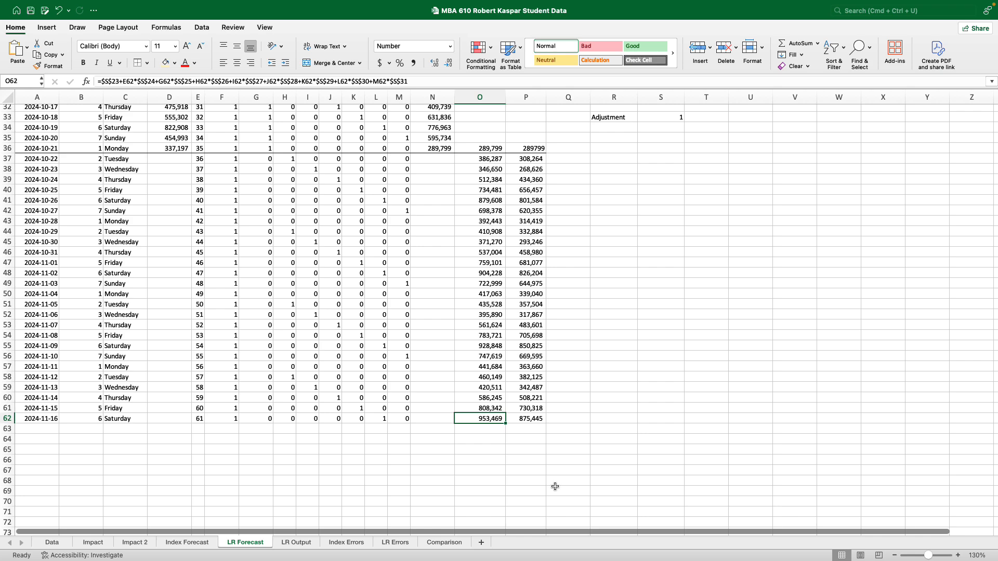
Copy the linear regression mean absolute percentage error in E4 on Comparison and return to the LR Forecast sheet
click(444, 542)
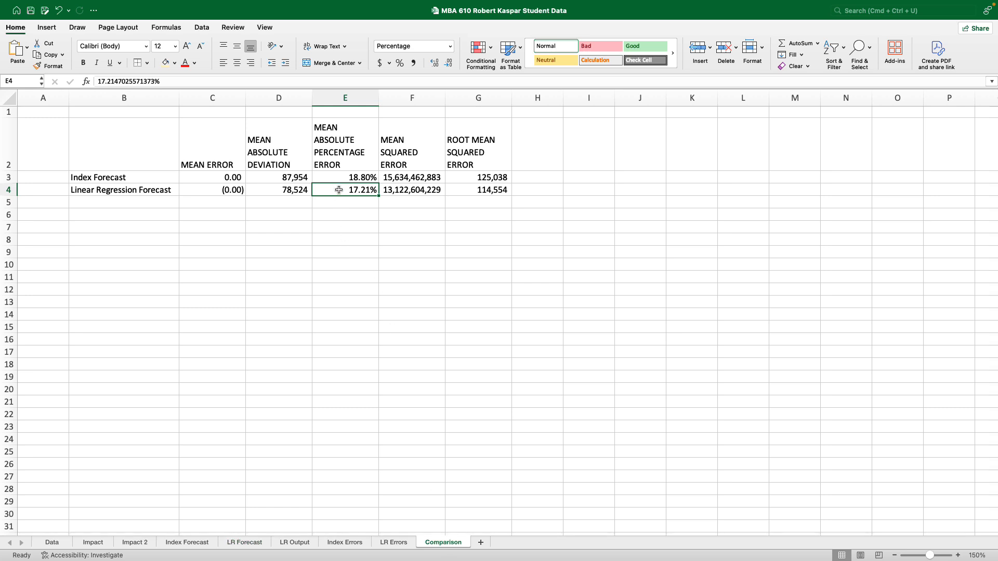
key(super+c)
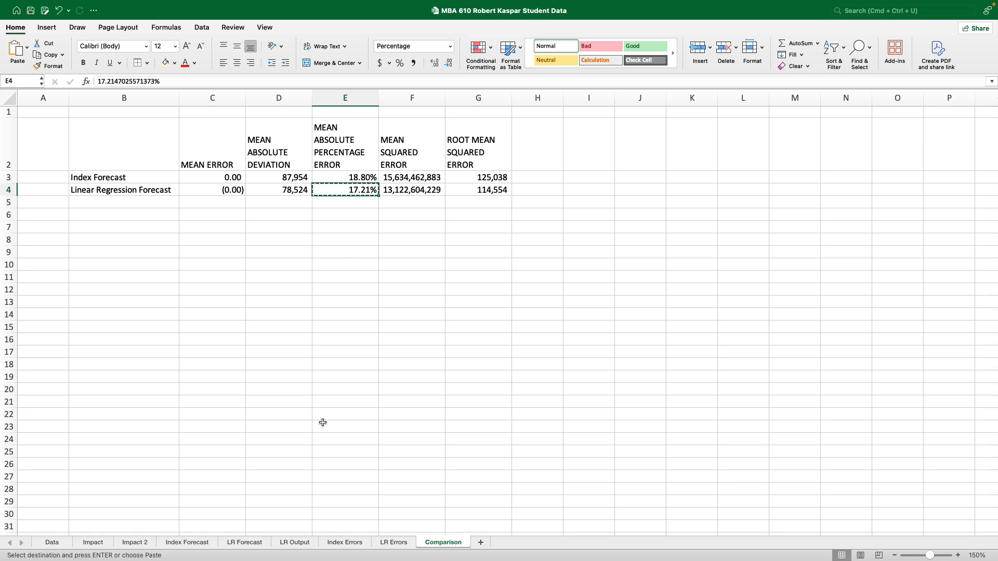
click(293, 543)
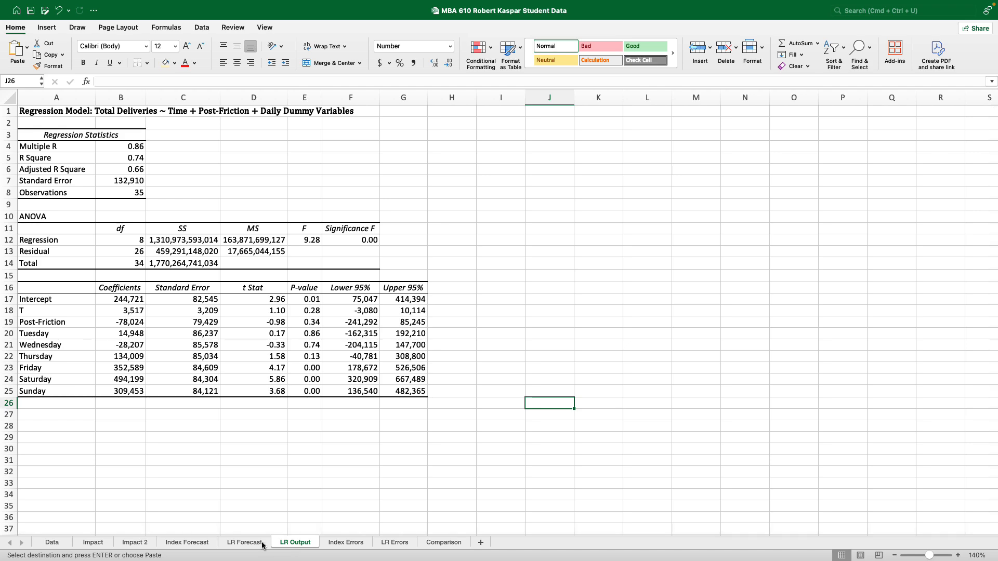
click(245, 542)
click(459, 470)
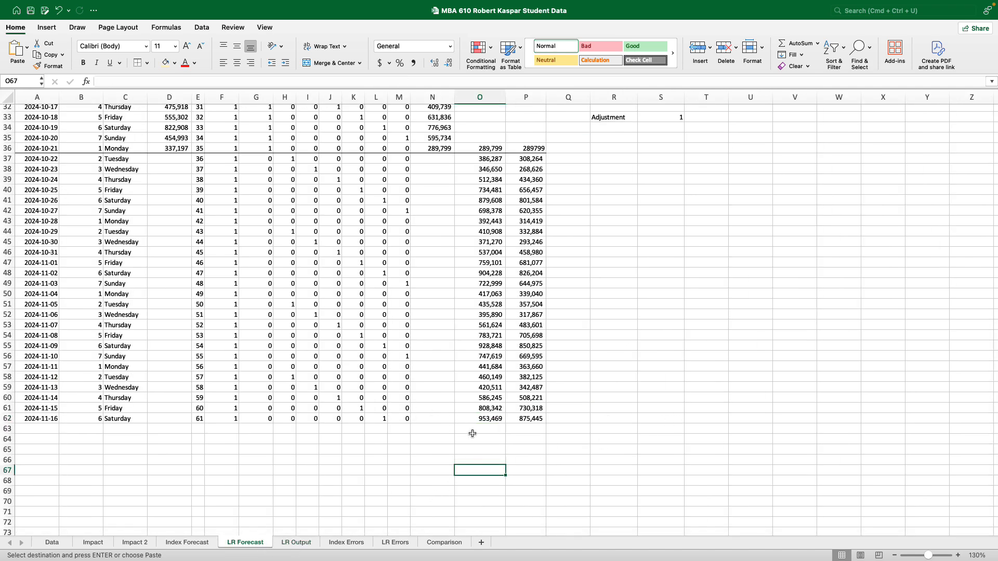
Enter the heading "Nov 16 Forecast:" in U22, below the Deliveries & Forecasts chart on LR Forecast
scroll(472, 433, up, 10)
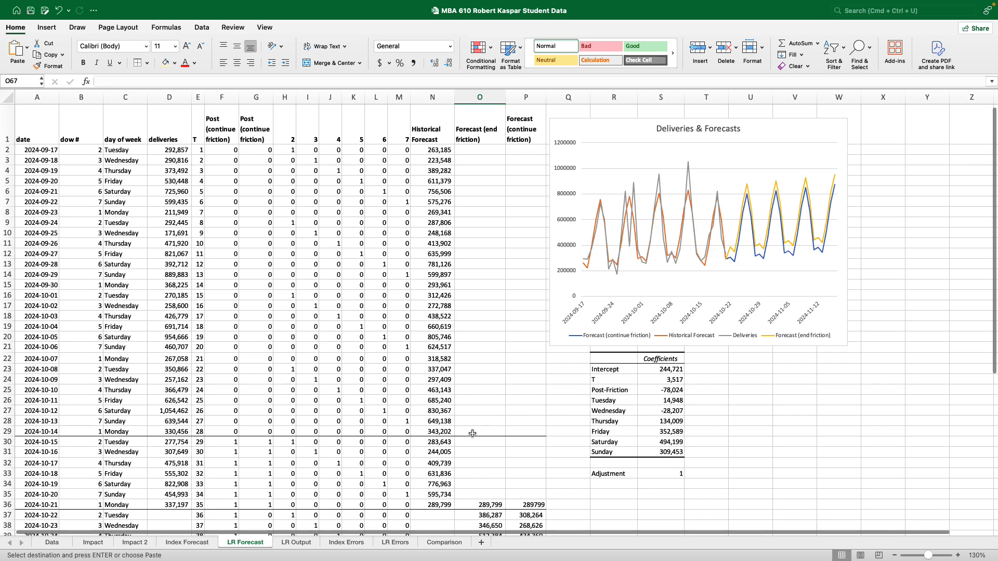
scroll(472, 433, down, 5)
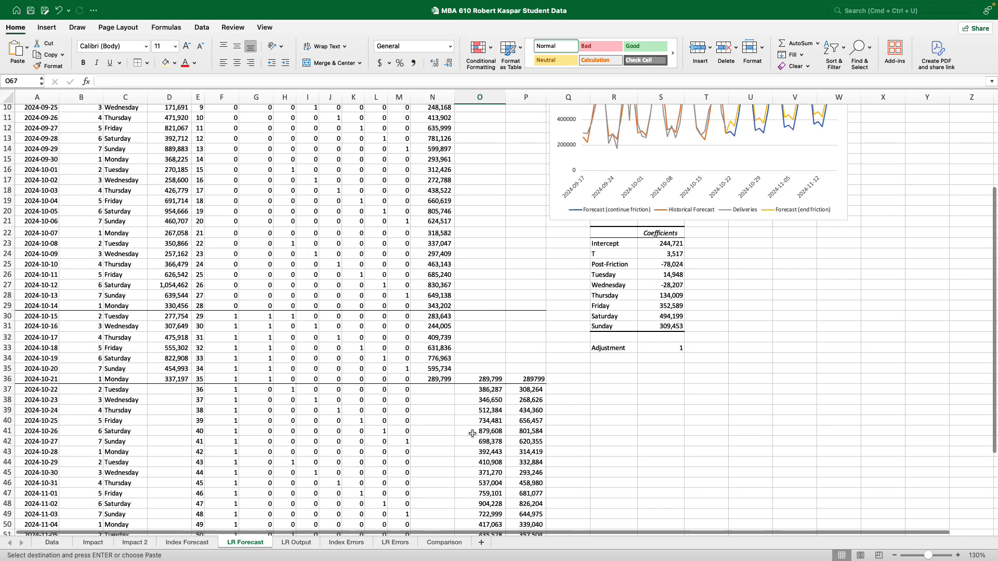
scroll(472, 433, up, 5)
scroll(472, 433, down, 1)
click(755, 358)
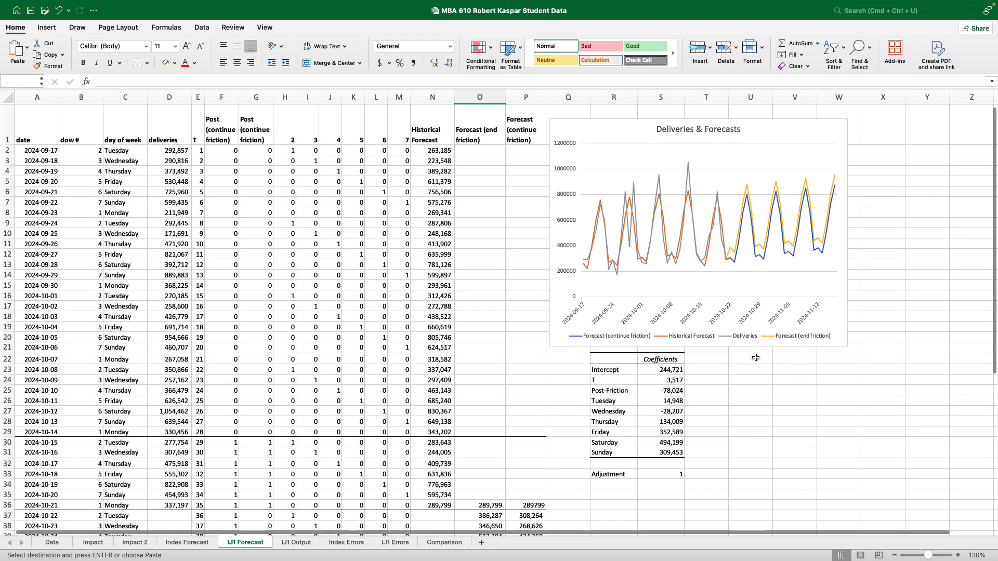
text(Nov 1)
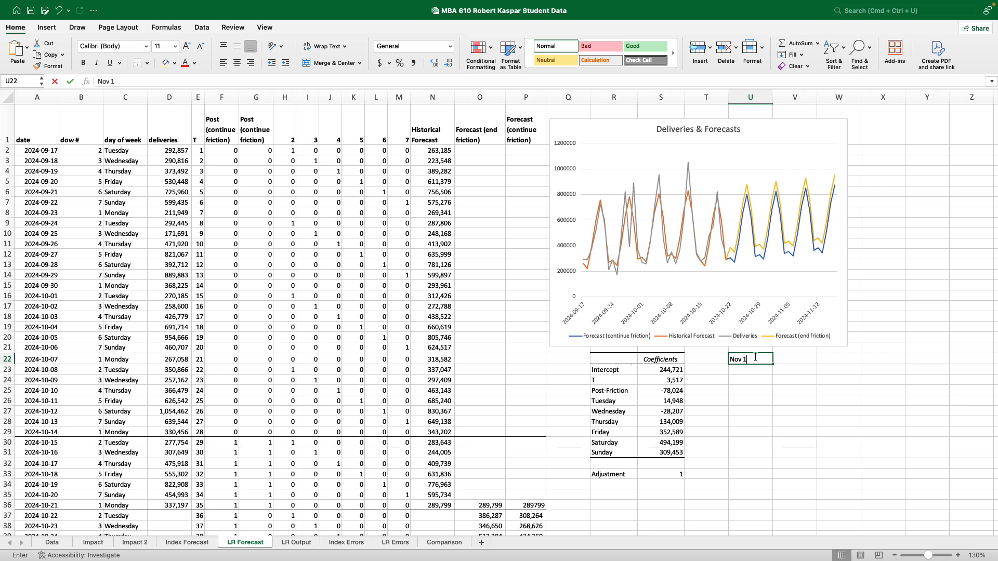
text(6 Forecast:)
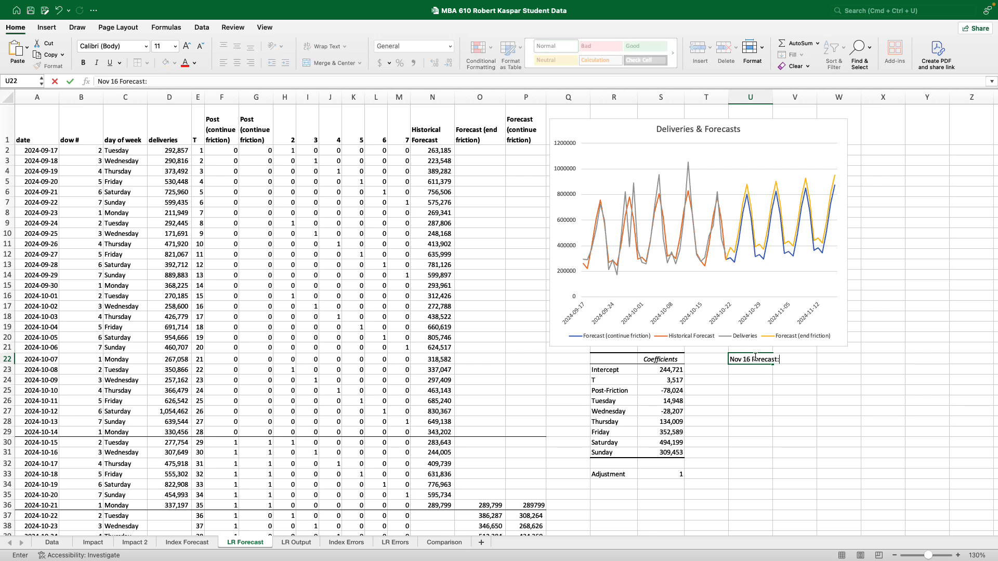
key(Return)
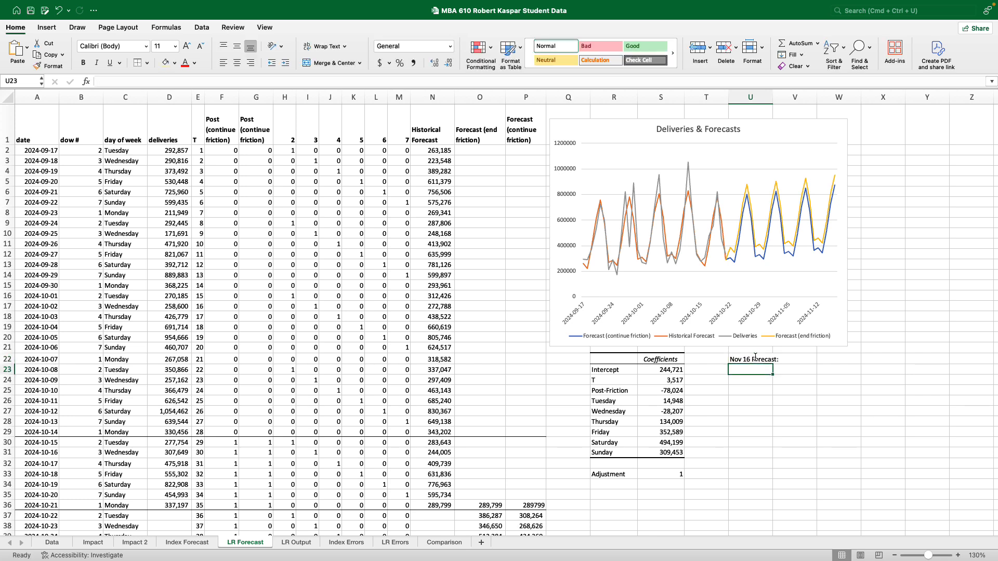
Enter the label "Expected Value" in U23 under the Nov 16 forecast heading
text(Expe)
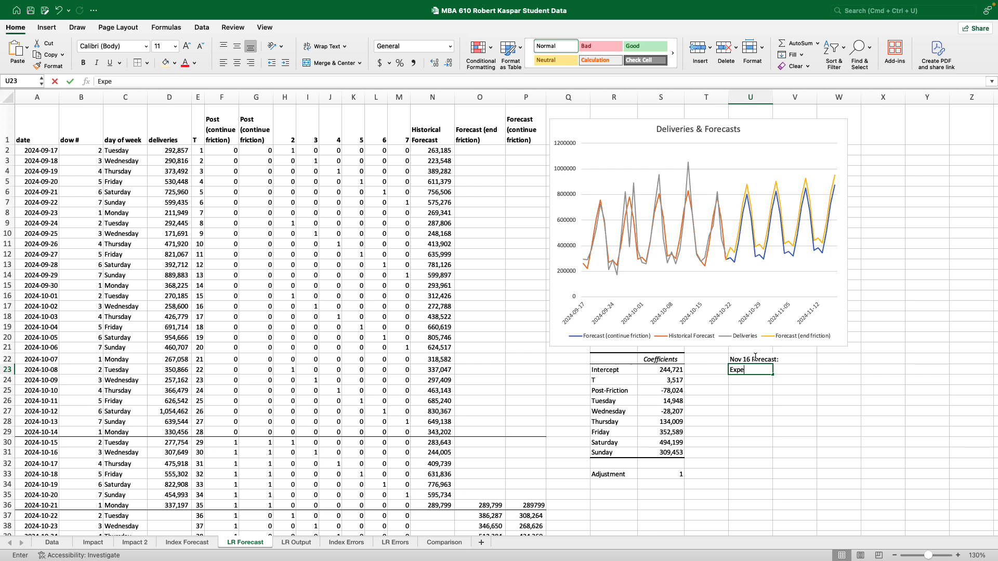
text(ted)
key(BackSpace)
key(BackSpace)
key(BackSpace)
key(BackSpace)
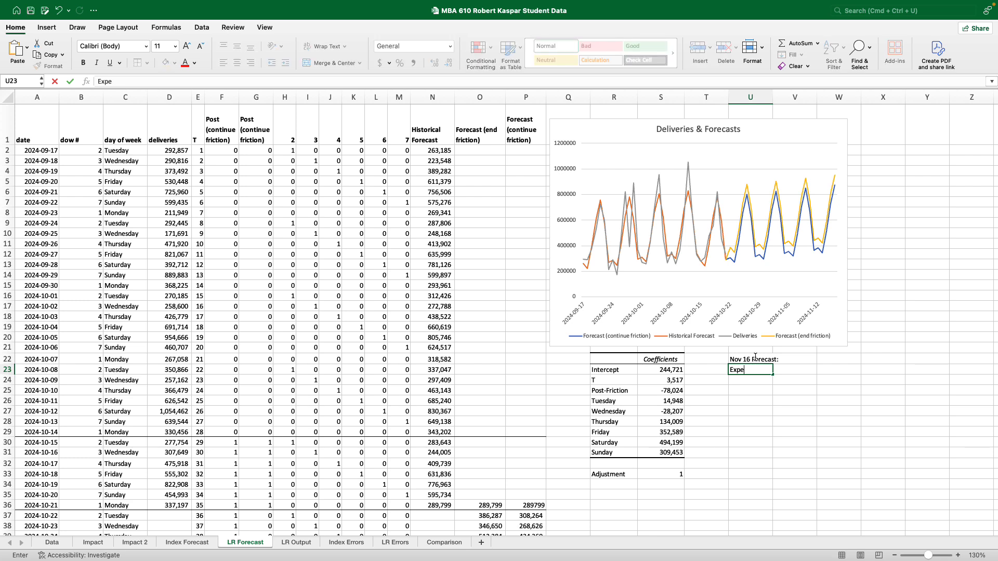
text(cted Value)
key(Tab)
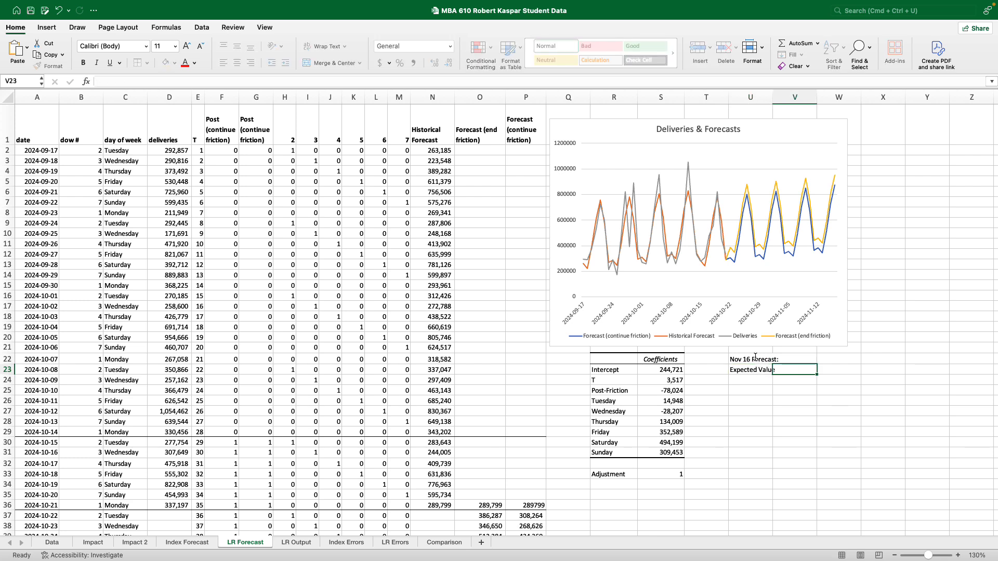
Link the Nov 16 expected value in V23 to the 2024-11-16 end-friction forecast in O62
text(=)
scroll(678, 432, down, 10)
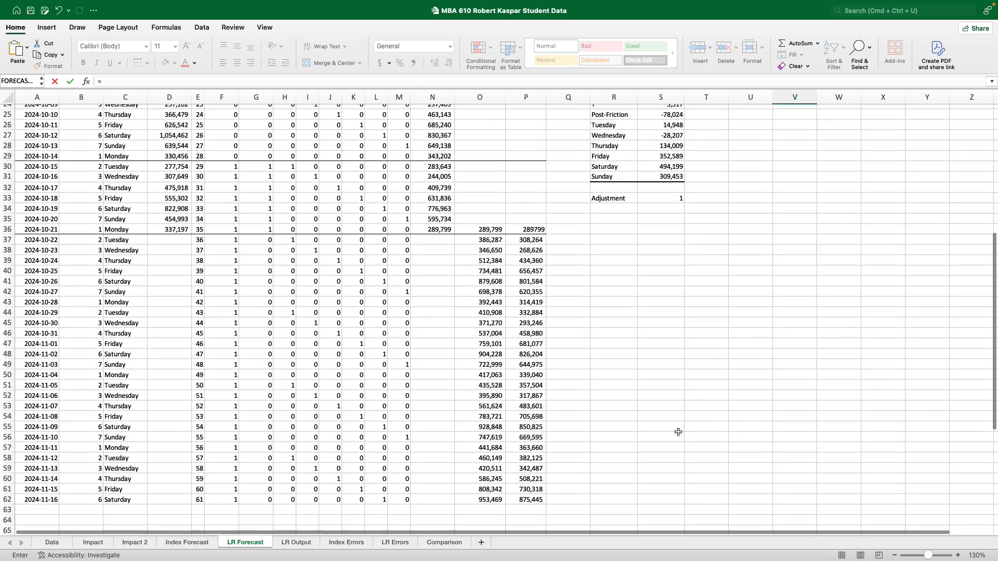
click(476, 381)
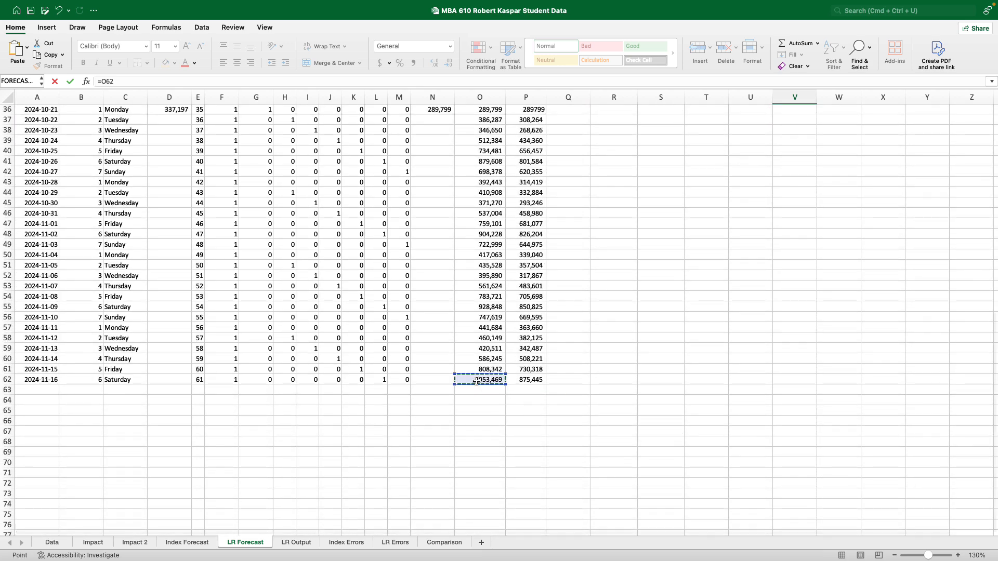
key(Return)
scroll(645, 373, up, 5)
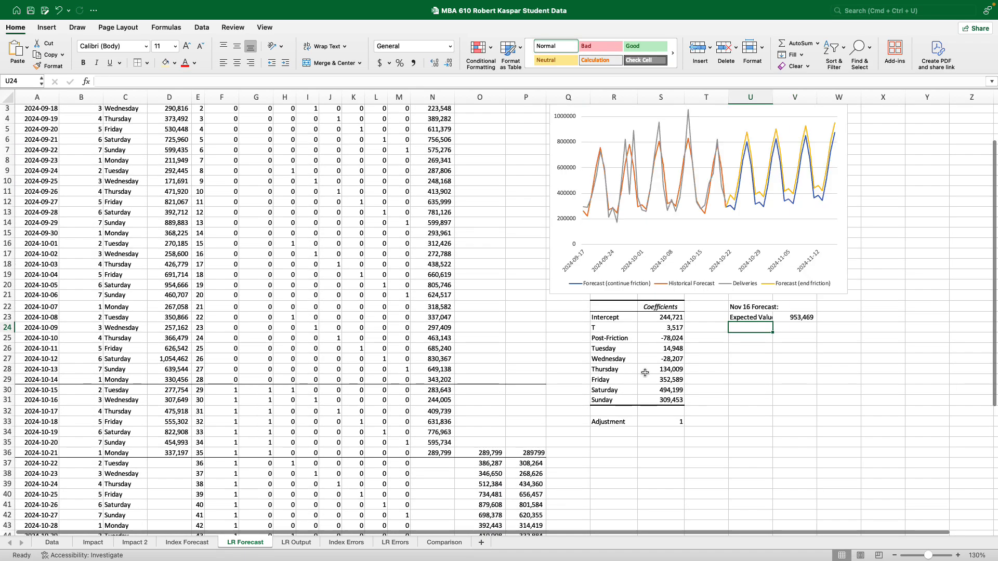
Widen column U to fit its labels and add a "MAPE" row in U24 with the copied 17.21% in V24
drag(774, 97, 785, 96)
text(MAPE)
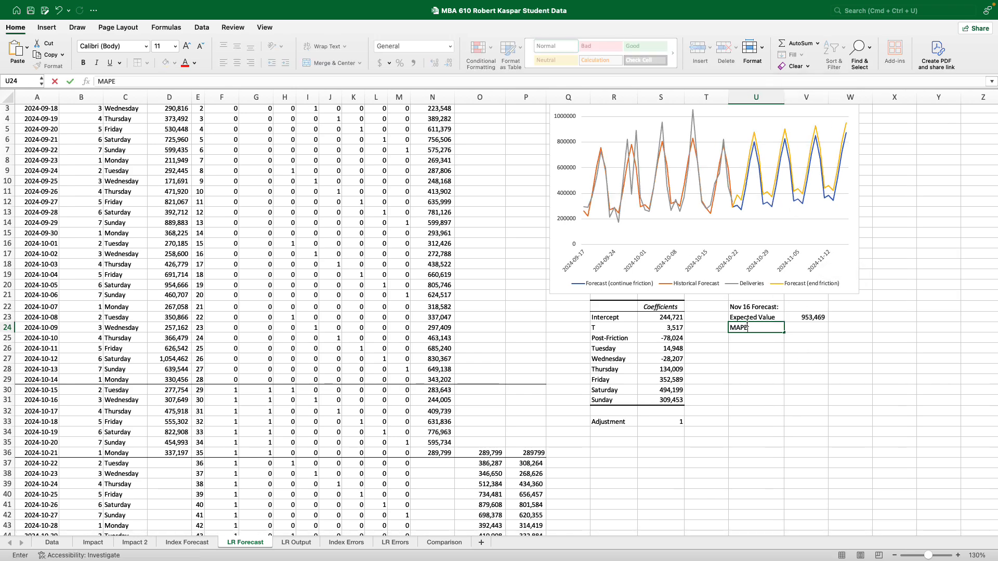
key(Tab)
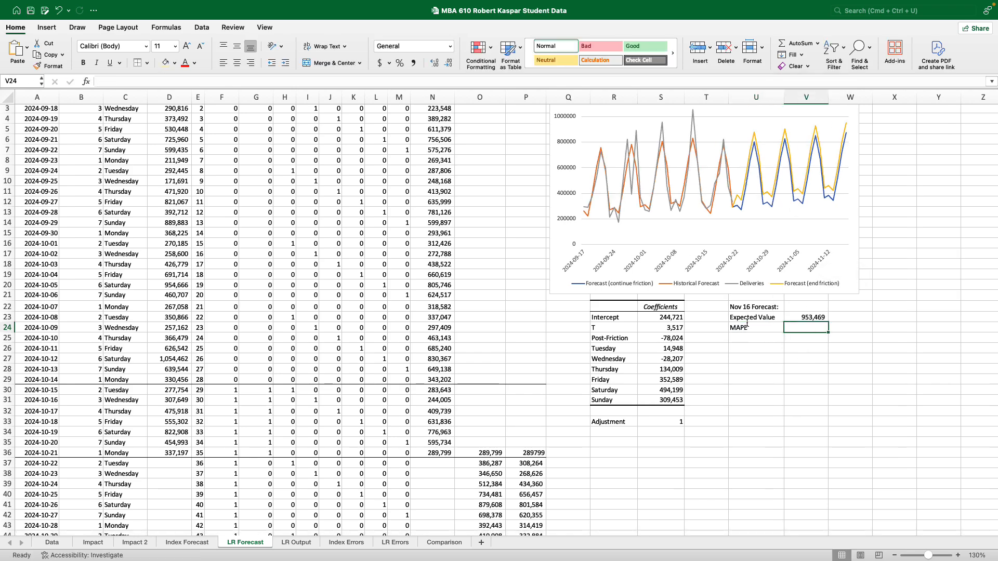
key(super+v)
click(755, 390)
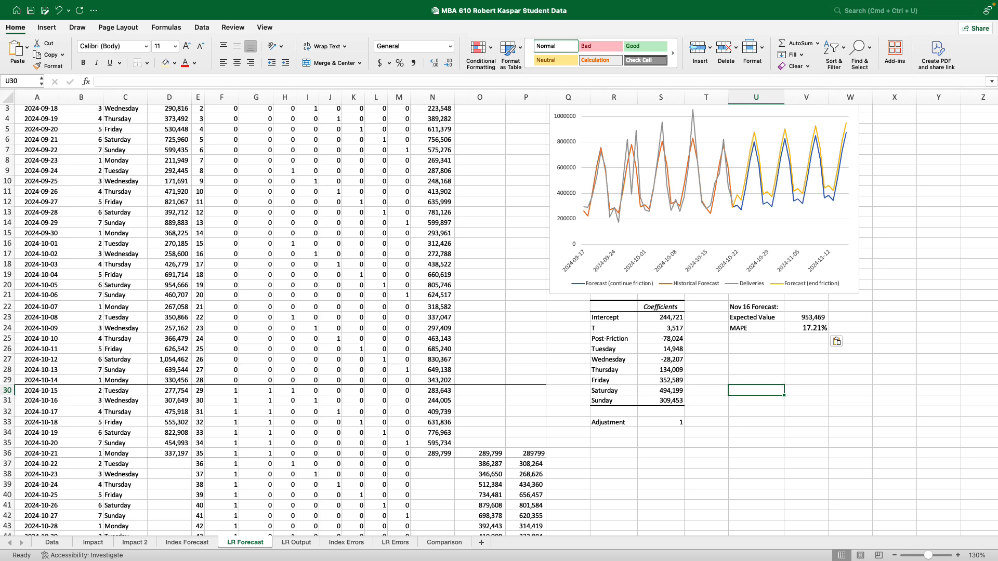
Set the font size of the entire LR Forecast sheet to 11
click(7, 97)
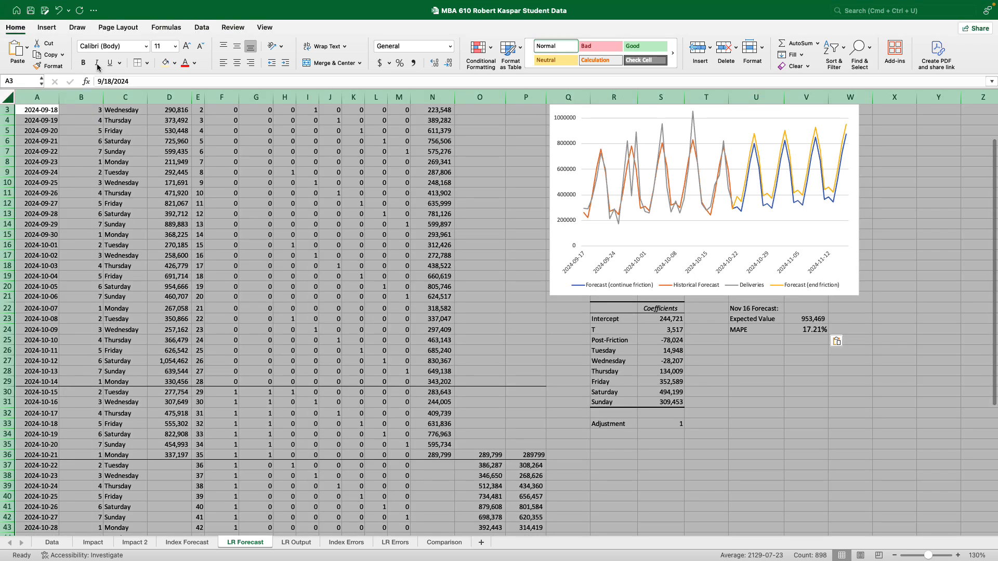
click(170, 49)
click(164, 97)
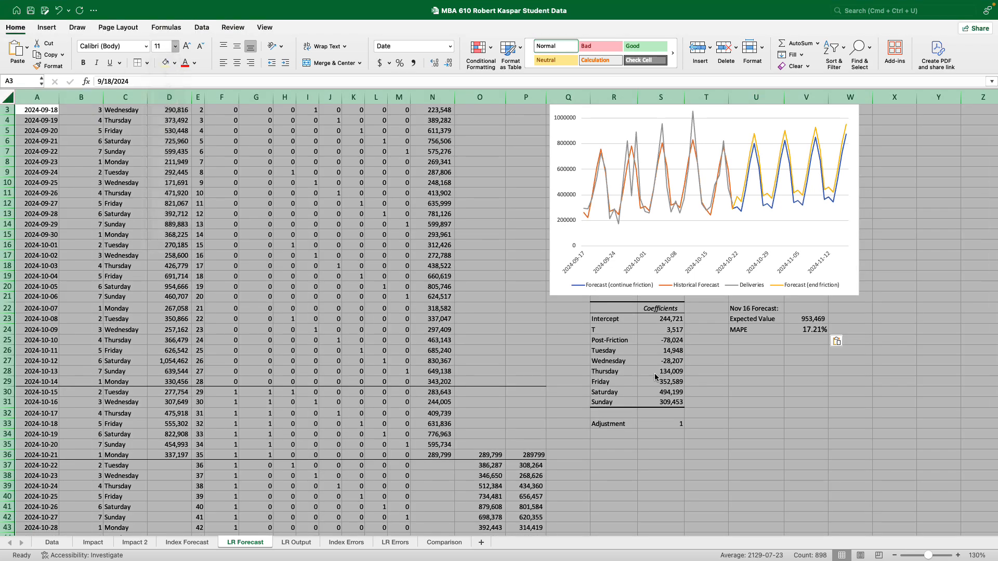
click(789, 367)
Enter the label "Lower bound" in U25 beneath the MAPE row
click(759, 338)
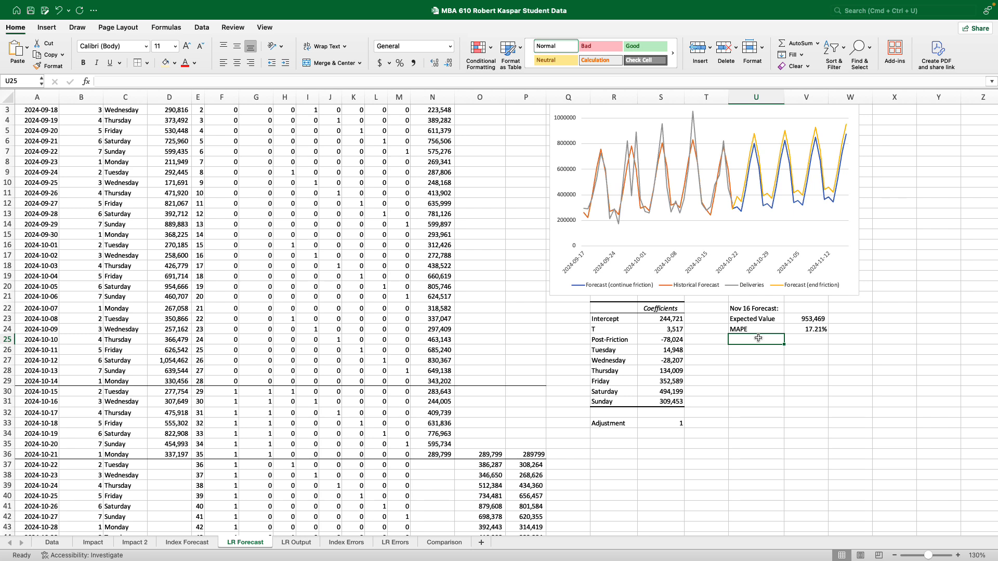
text(Low)
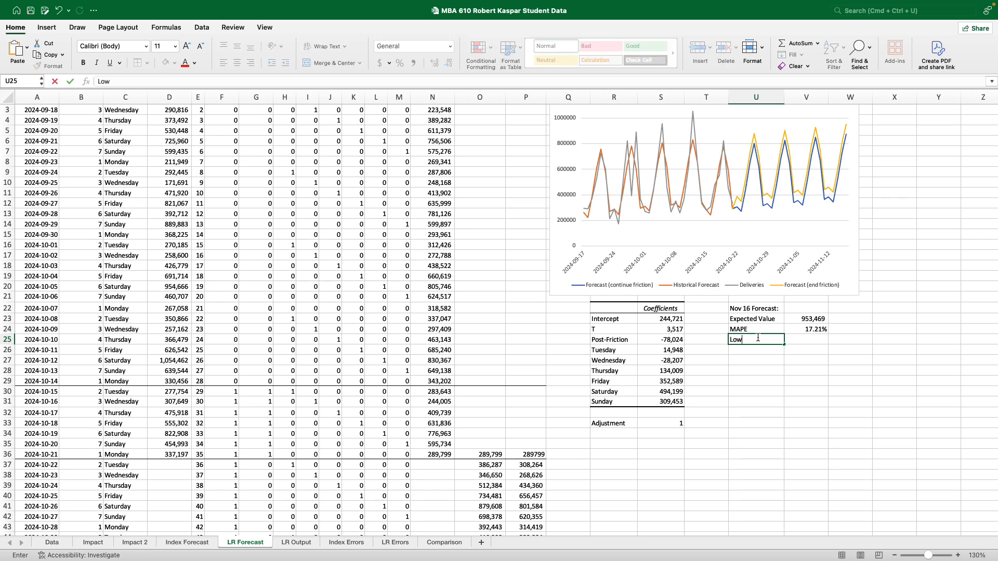
text(er bound)
key(Tab)
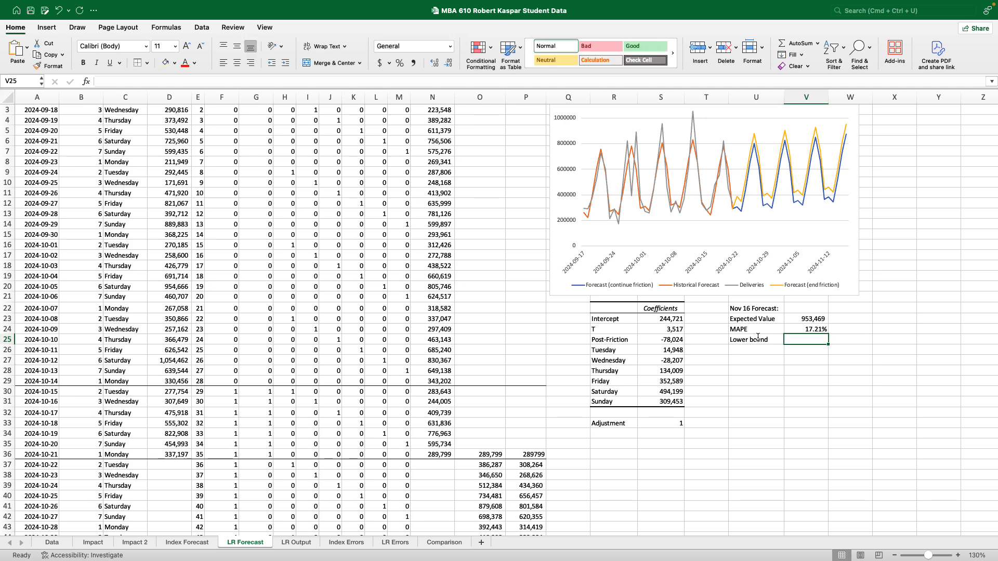
Calculate the lower bound in V25 with the formula =V23*(1-V24)
scroll(770, 391, up, 2)
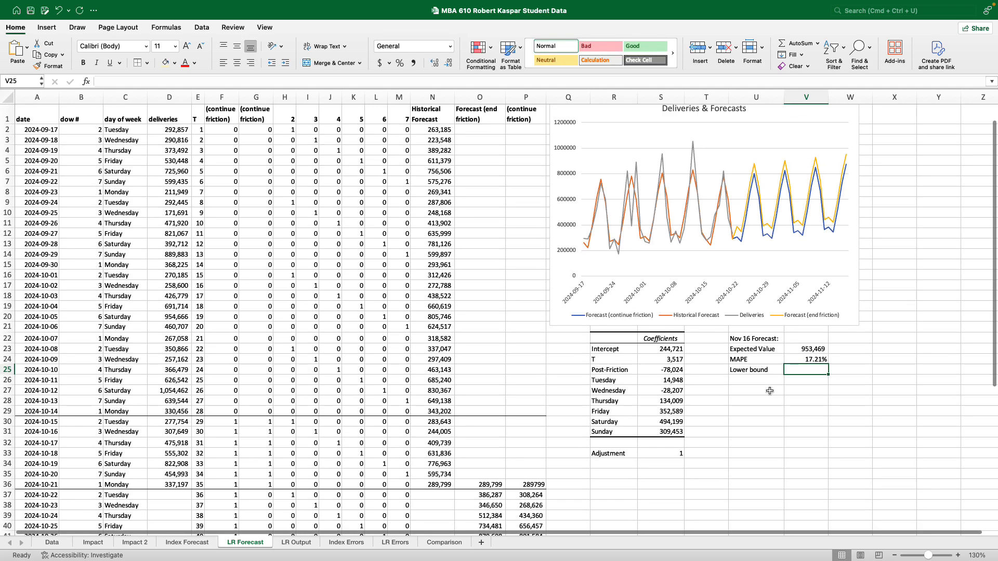
key(Up)
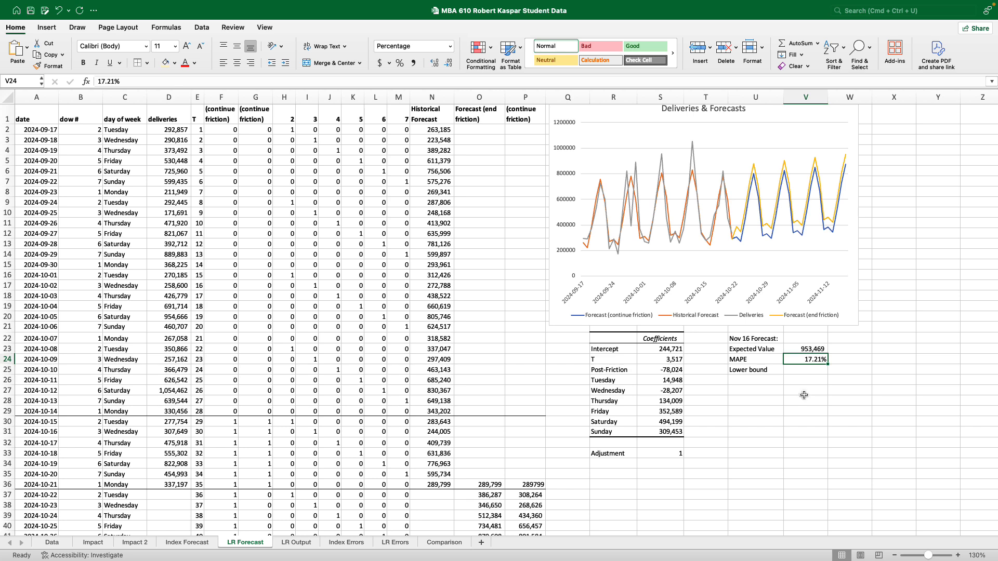
click(804, 371)
text(=)
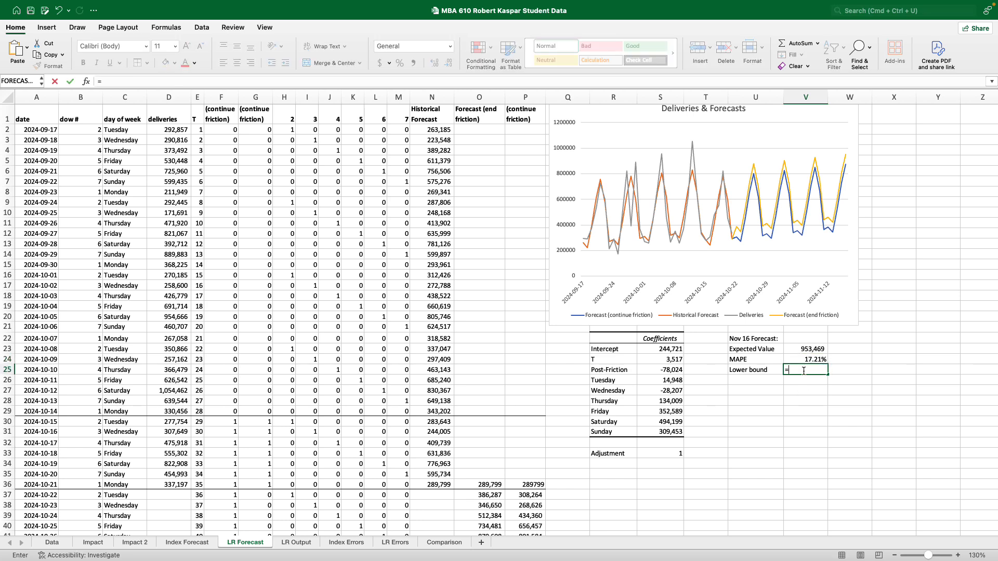
click(795, 350)
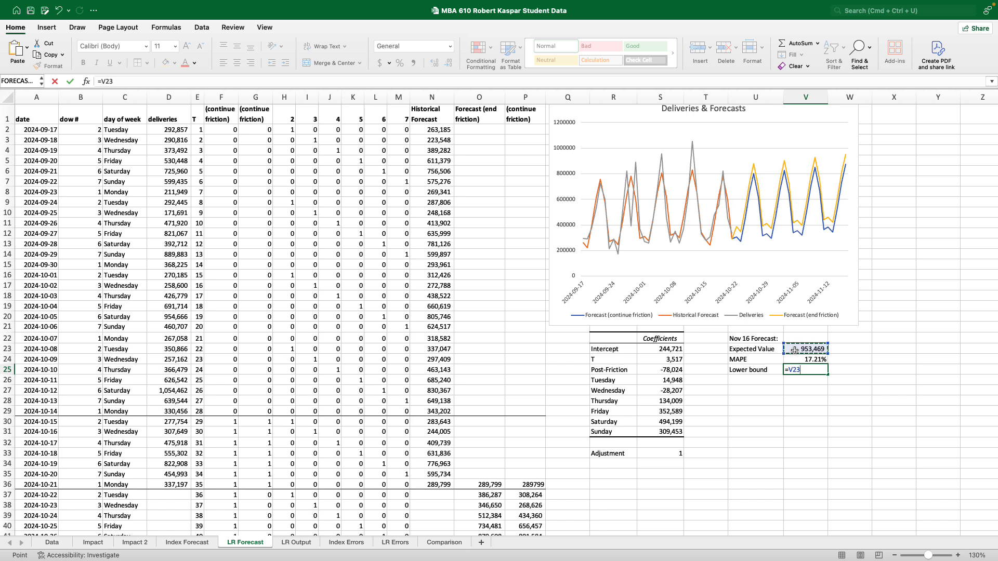
text(*(1-)
click(823, 358)
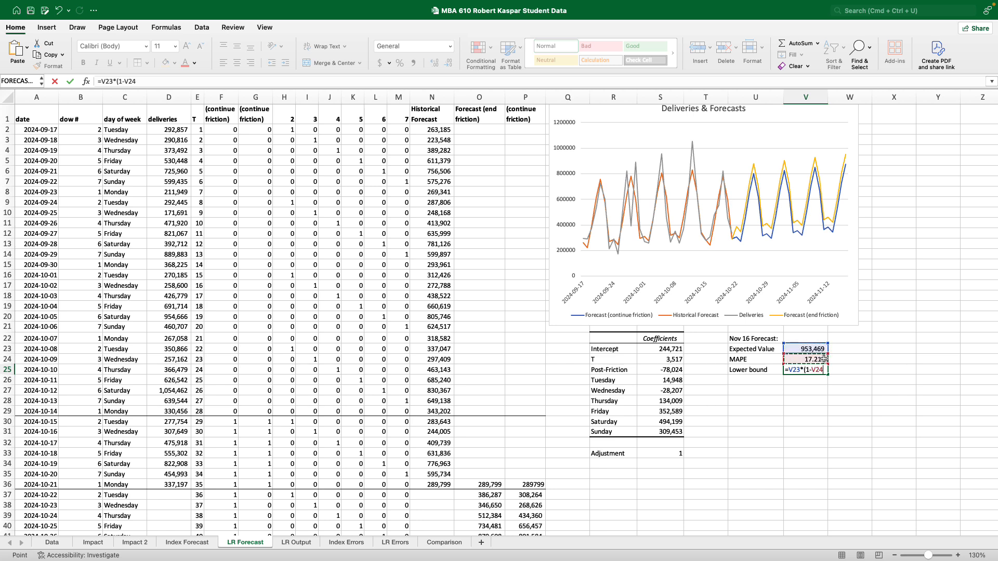
text())
key(Return)
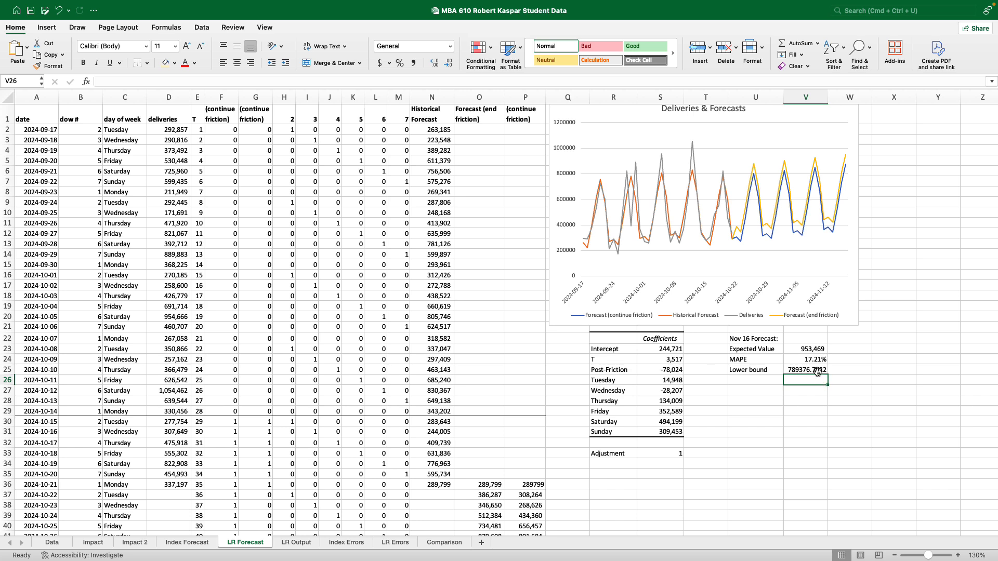
Copy the number formatting of the expected value in V23 onto cells V25:V26
click(817, 370)
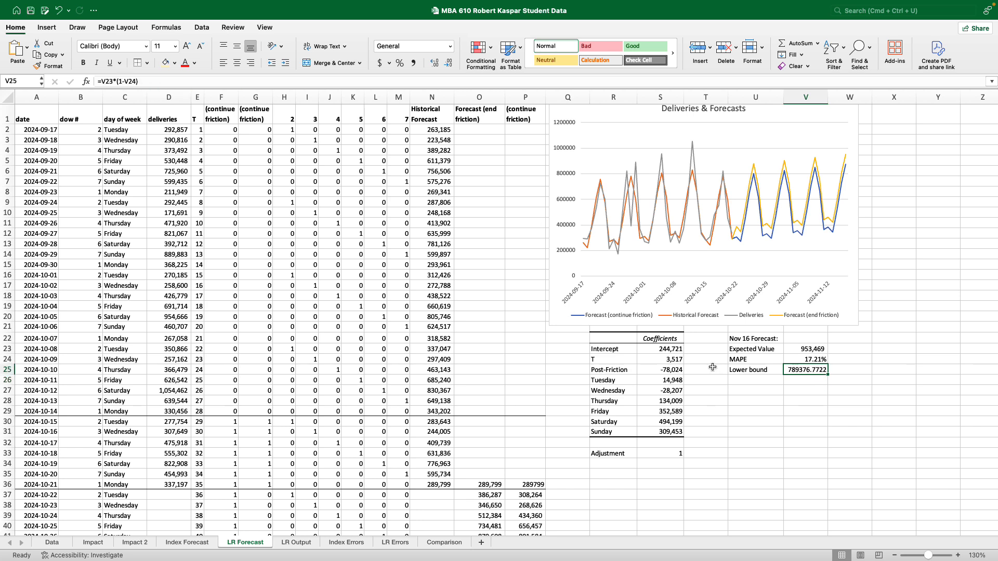
click(799, 351)
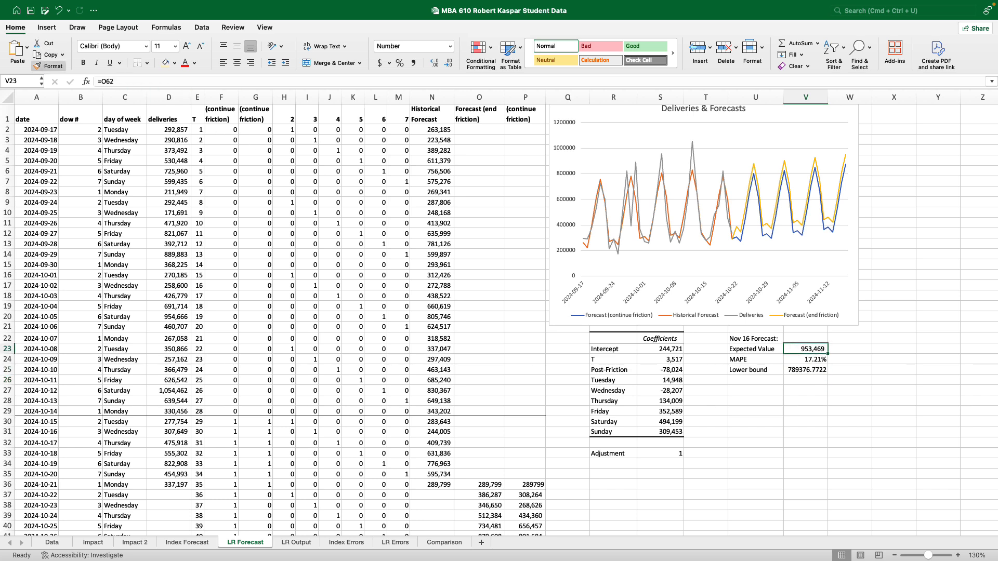
click(48, 66)
click(803, 372)
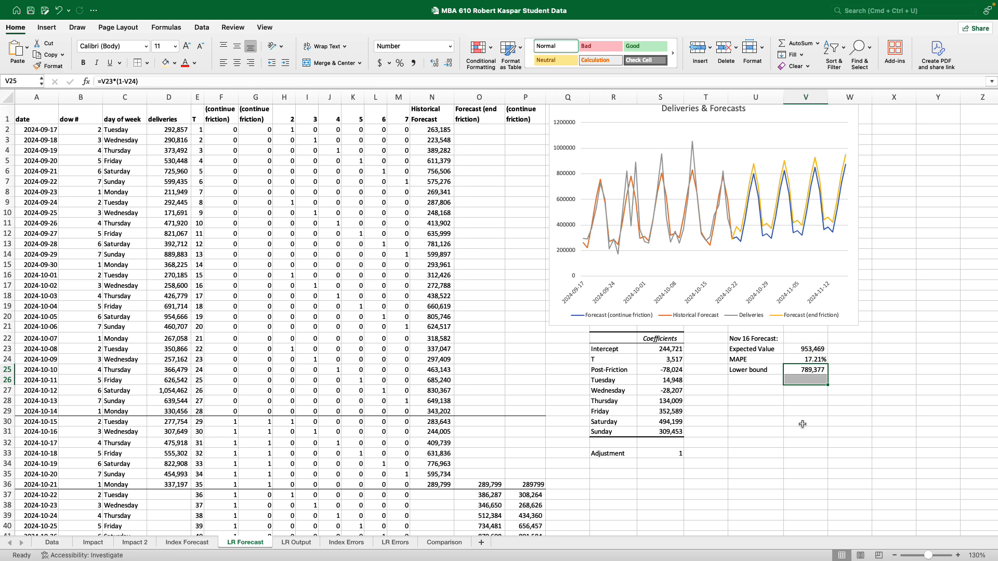
Enter the label "Upper bound" in U26 beneath the lower bound label
click(749, 382)
text(Upper bound)
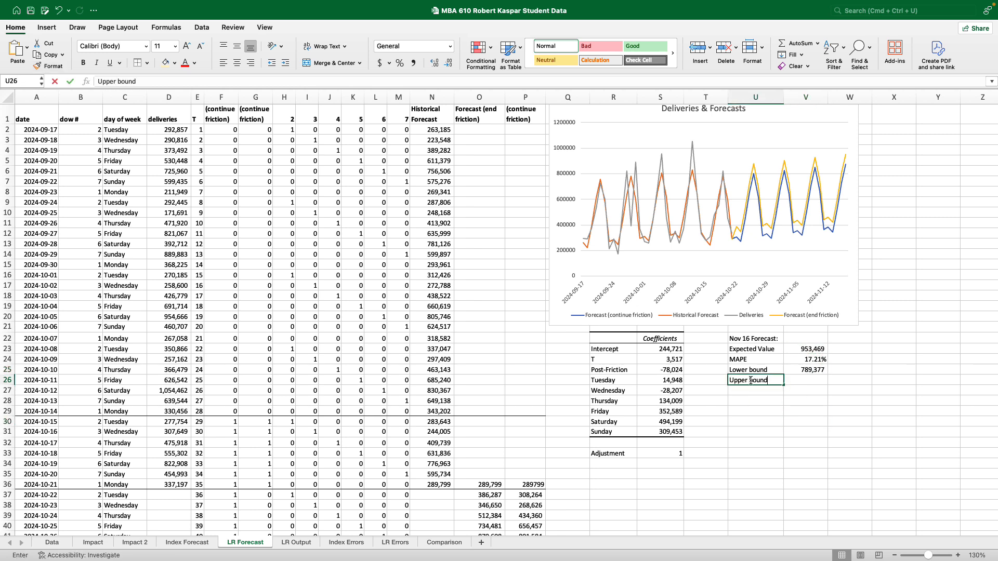
key(Tab)
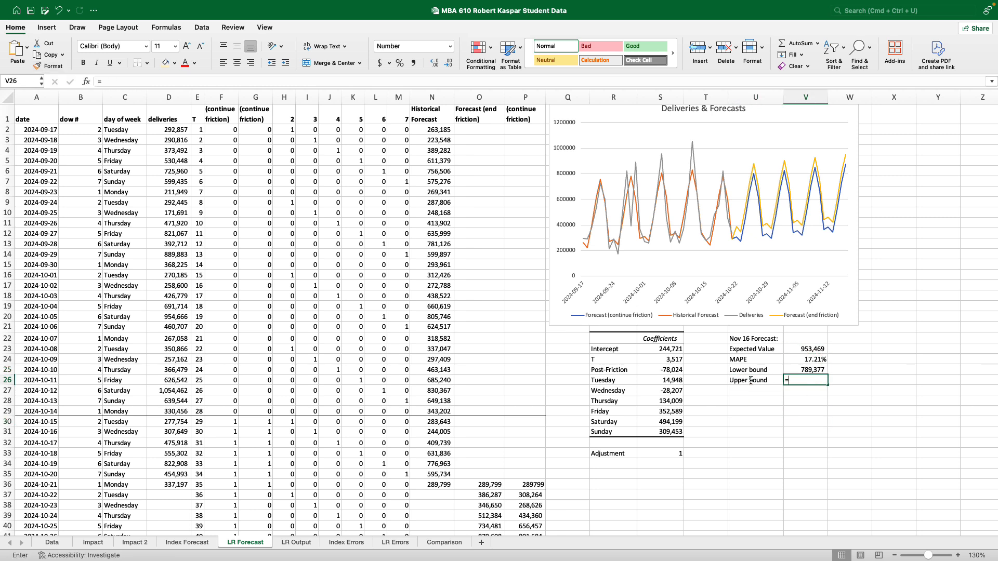
Calculate the upper bound in V26 with the formula =V23*(1+V24)
text(=)
click(796, 349)
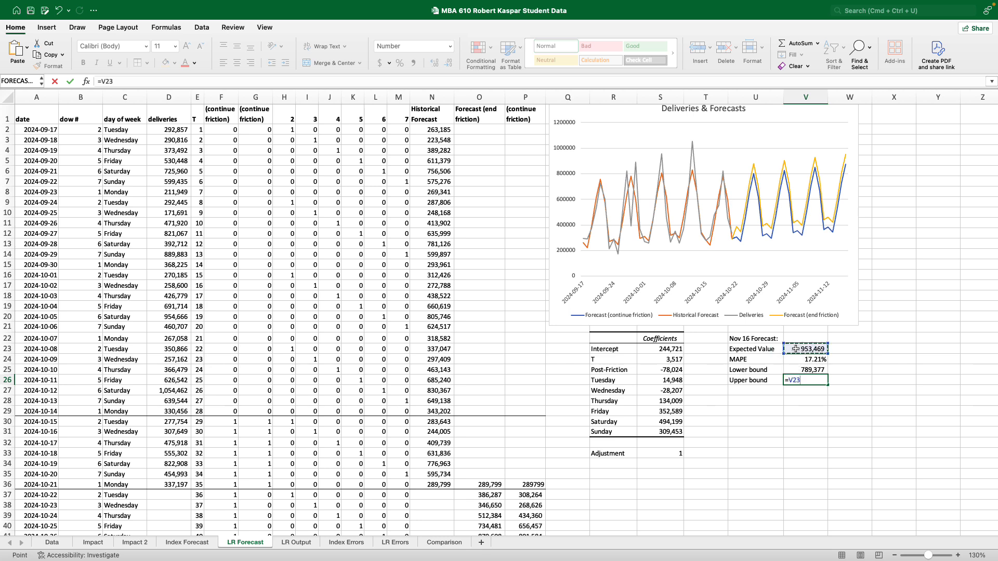
text(*(1+)
click(797, 360)
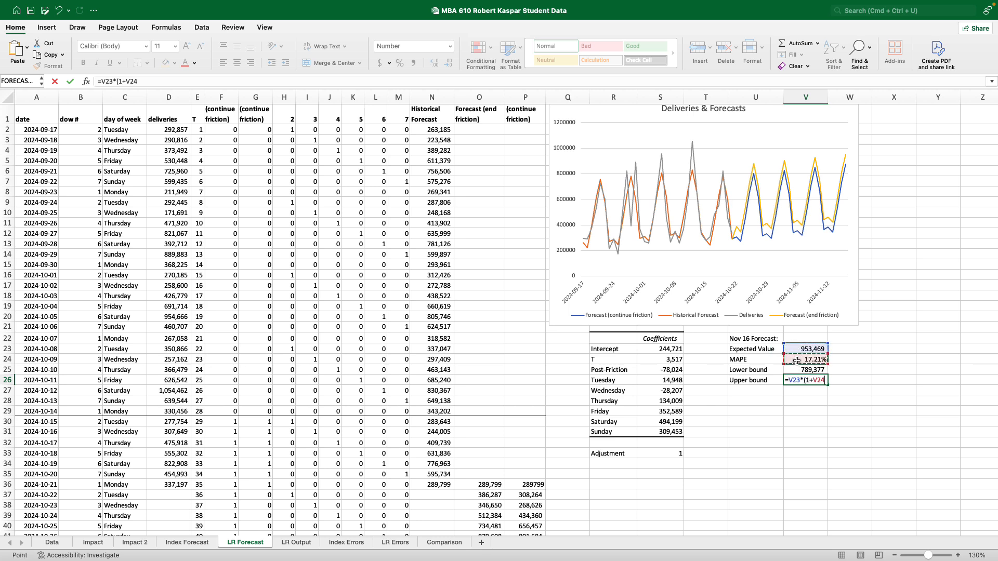
text())
key(Return)
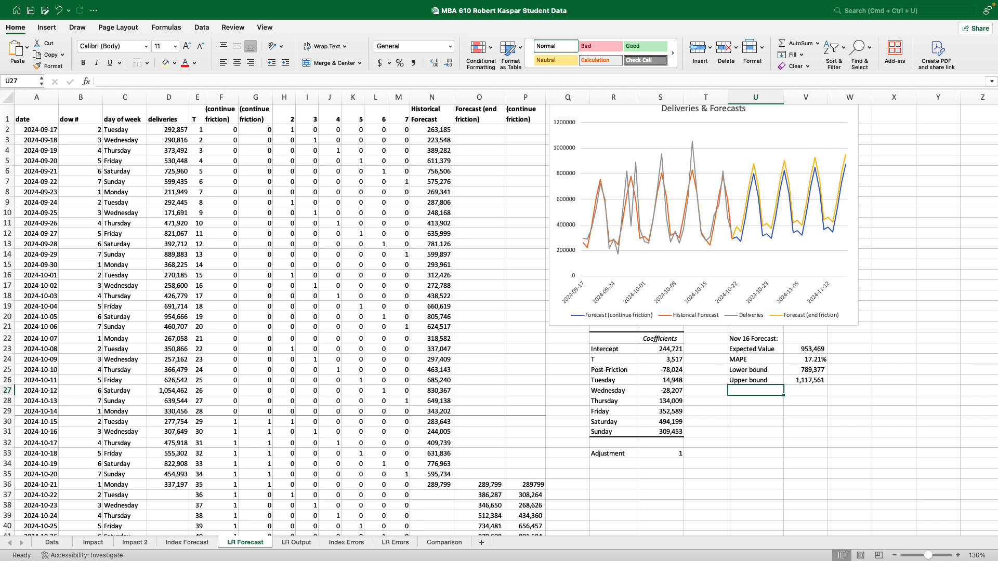
Review the expected value, MAPE and upper bound cells of the Nov 16 forecast summary
key(Up)
key(Right)
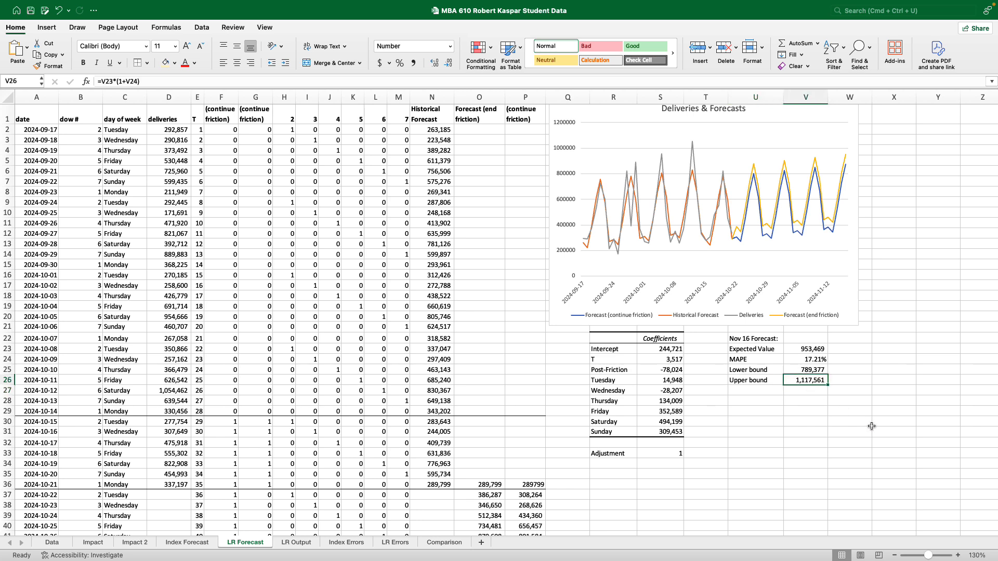
click(811, 349)
click(813, 382)
click(814, 359)
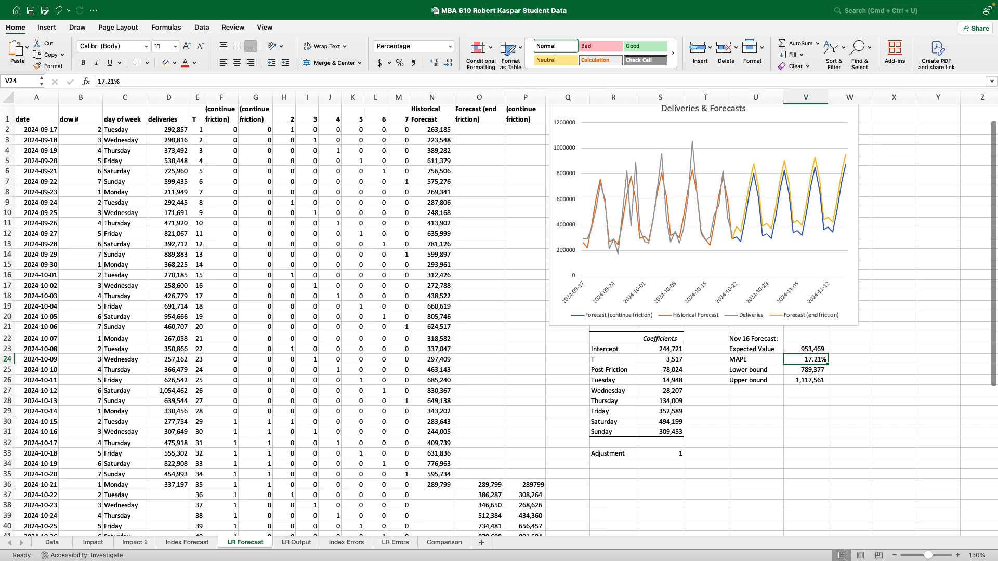
click(795, 381)
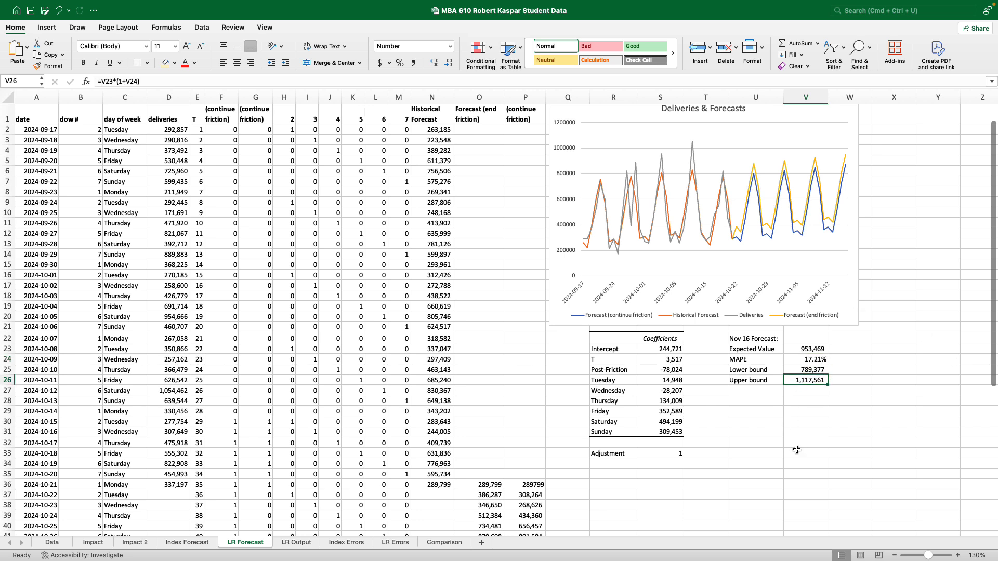
scroll(797, 450, up, 1)
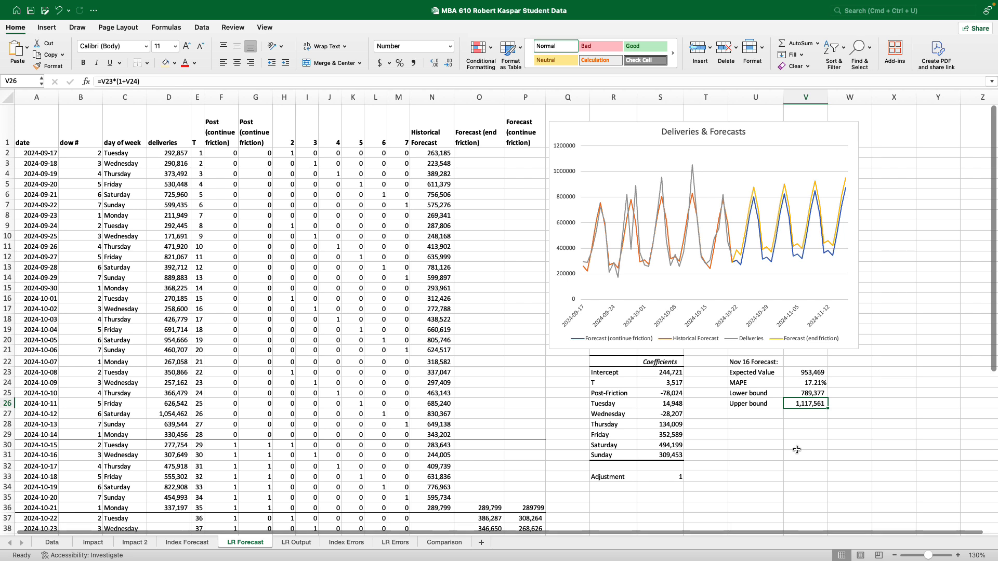